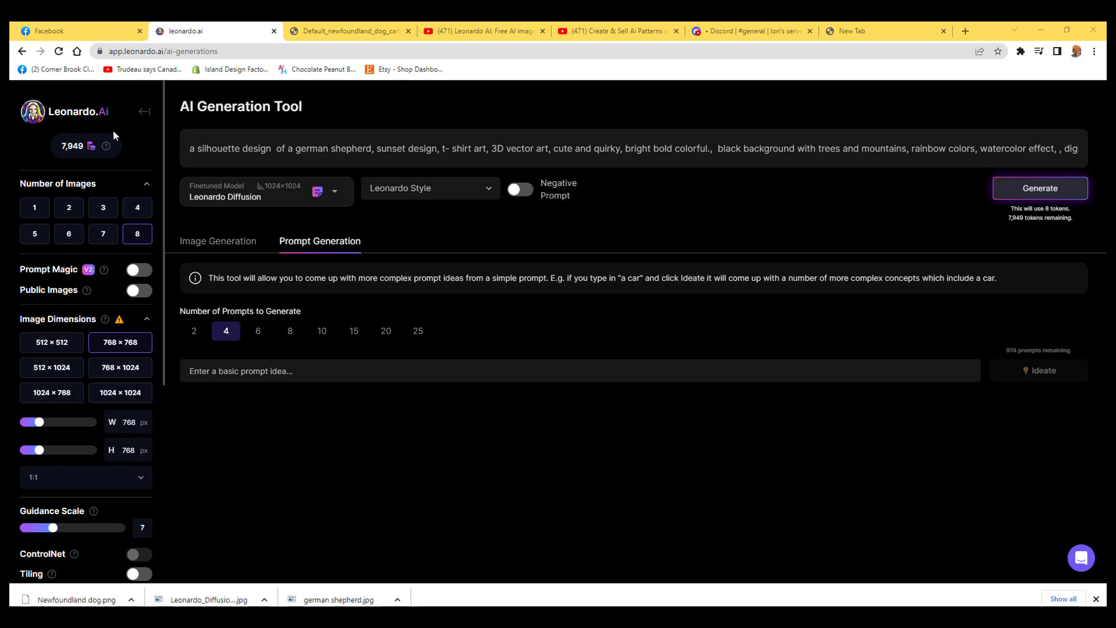
- Return to the home page and open the lion silhouette design from the Recent Creations gallery
click(143, 114)
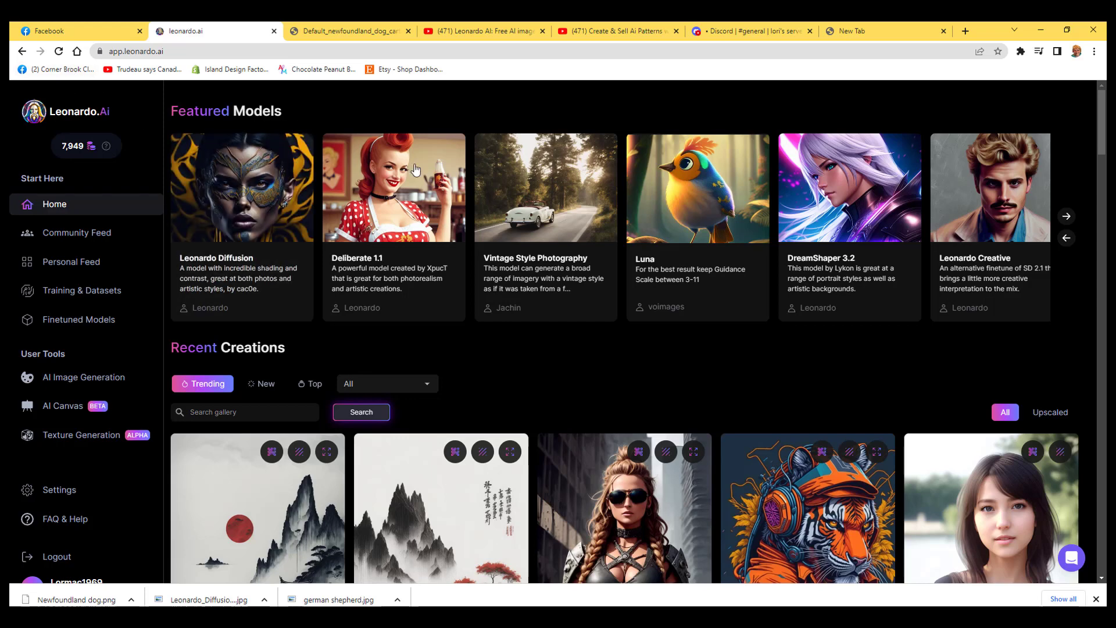
scroll(449, 226, down, 1)
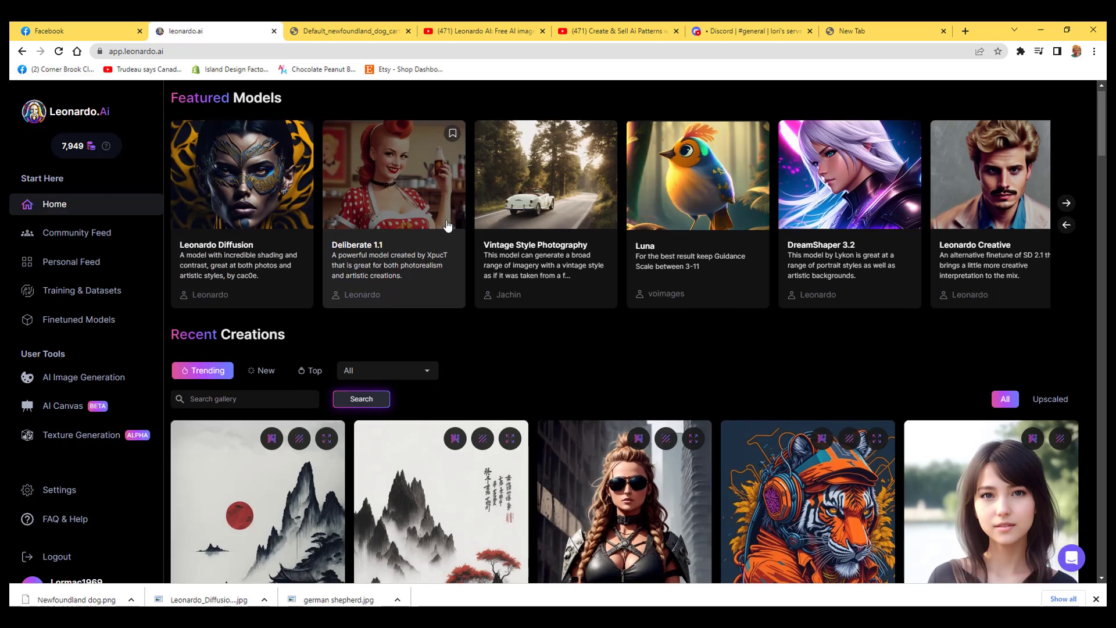
scroll(446, 227, down, 8)
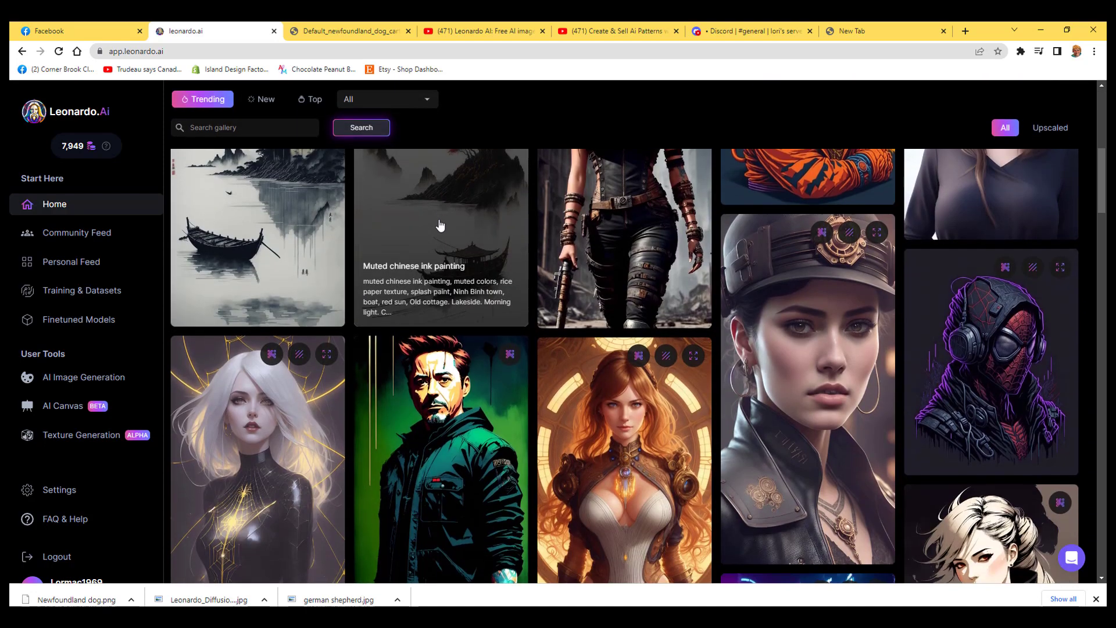
scroll(440, 226, down, 7)
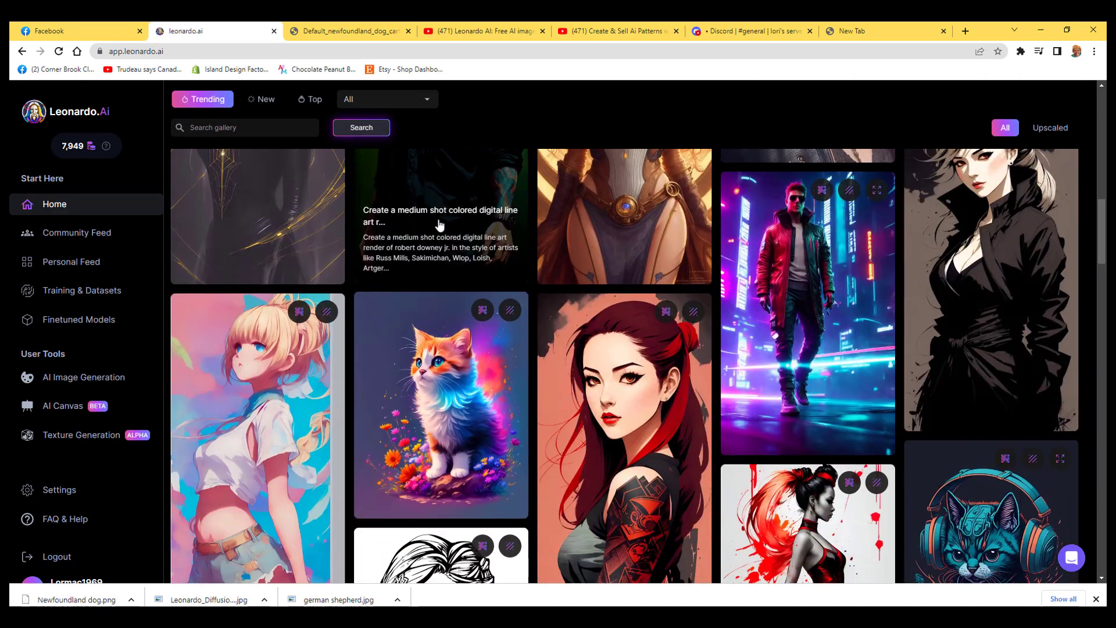
scroll(440, 225, down, 12)
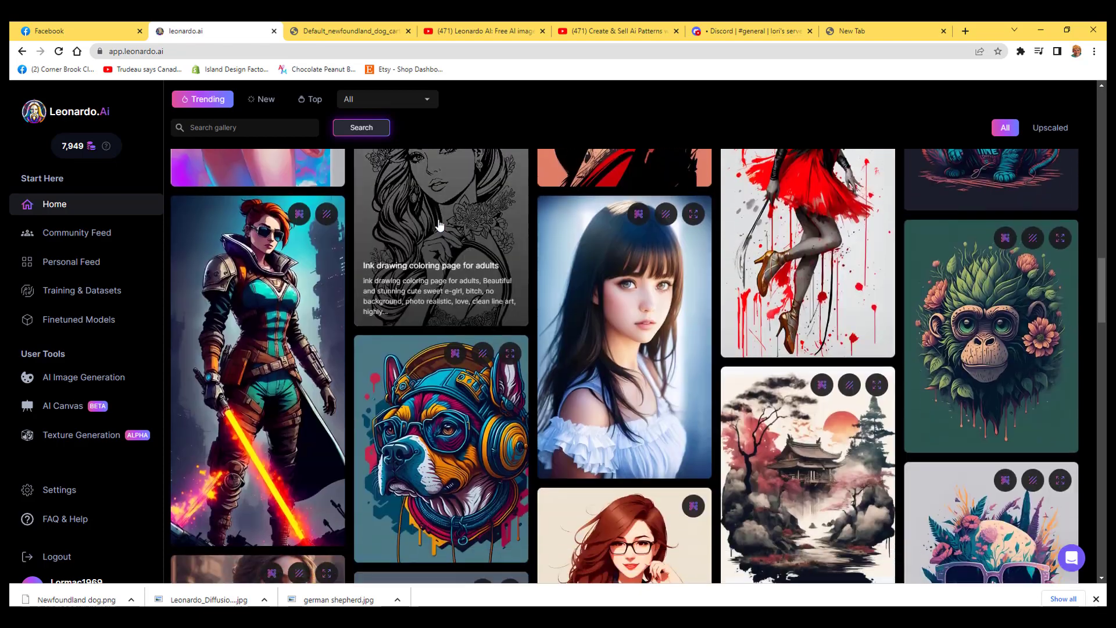
scroll(440, 225, down, 7)
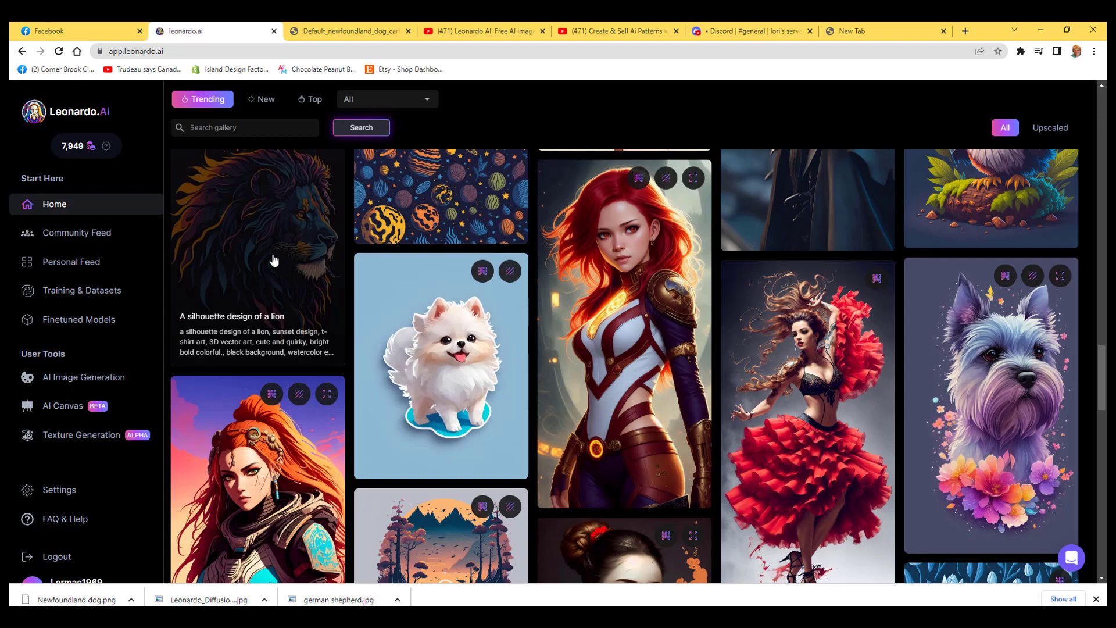
click(275, 260)
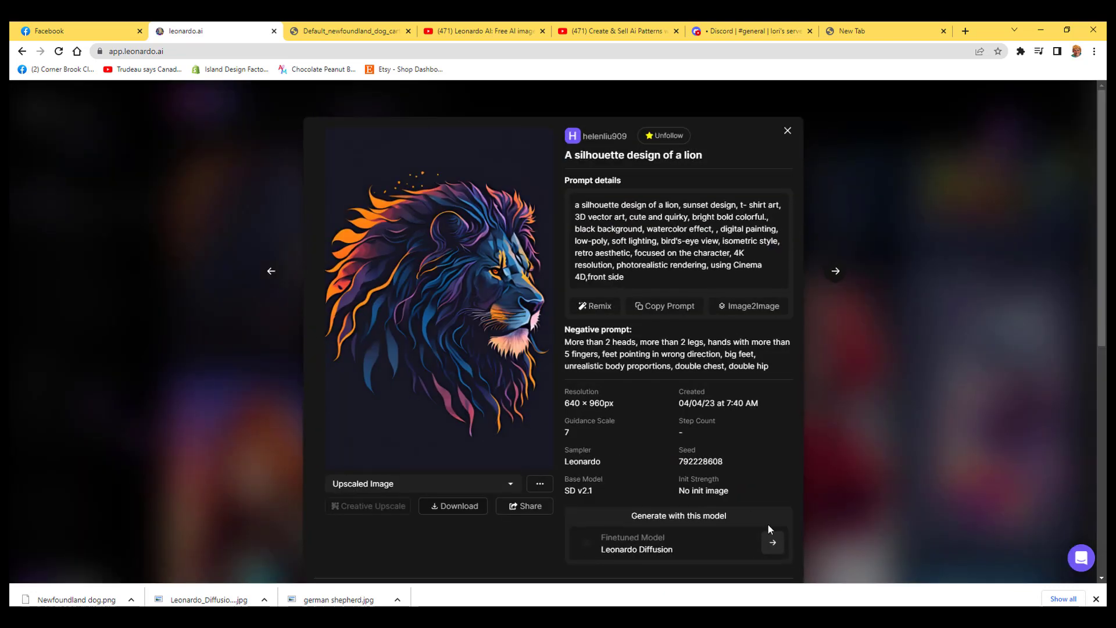
- Copy the lion design's prompt and open the generation tool with its Leonardo Diffusion model
scroll(758, 453, down, 2)
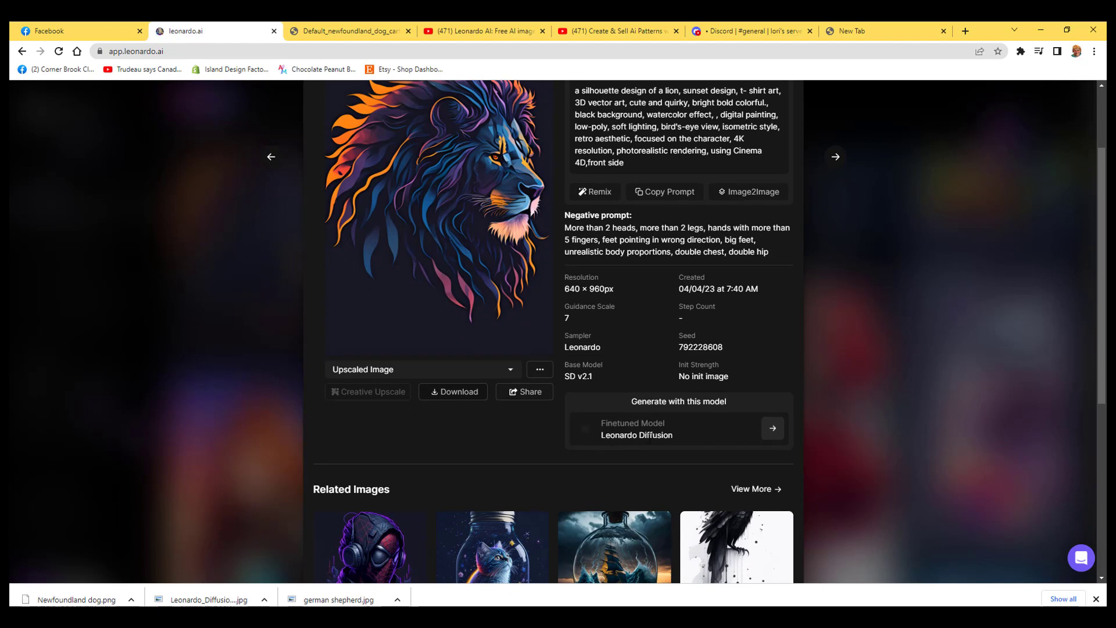
scroll(694, 435, up, 2)
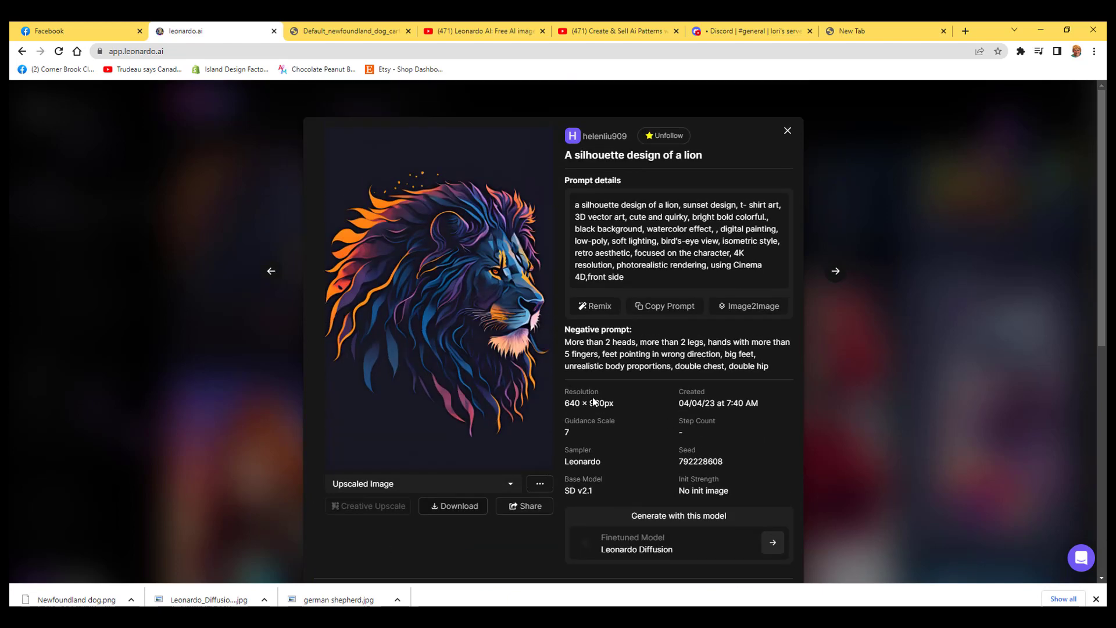
click(660, 308)
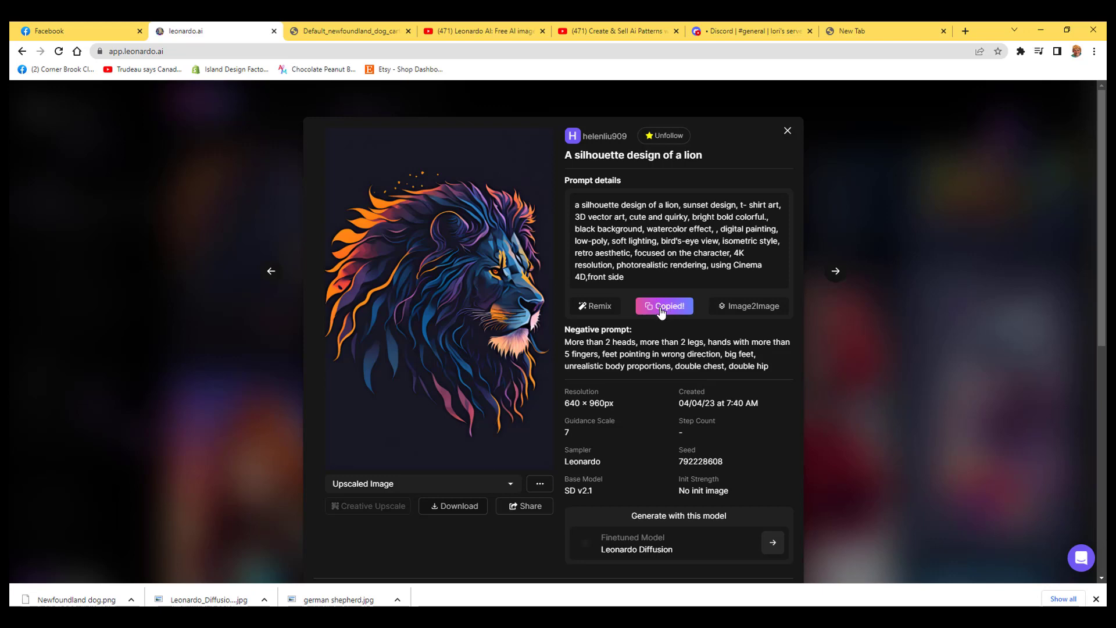
scroll(654, 281, down, 3)
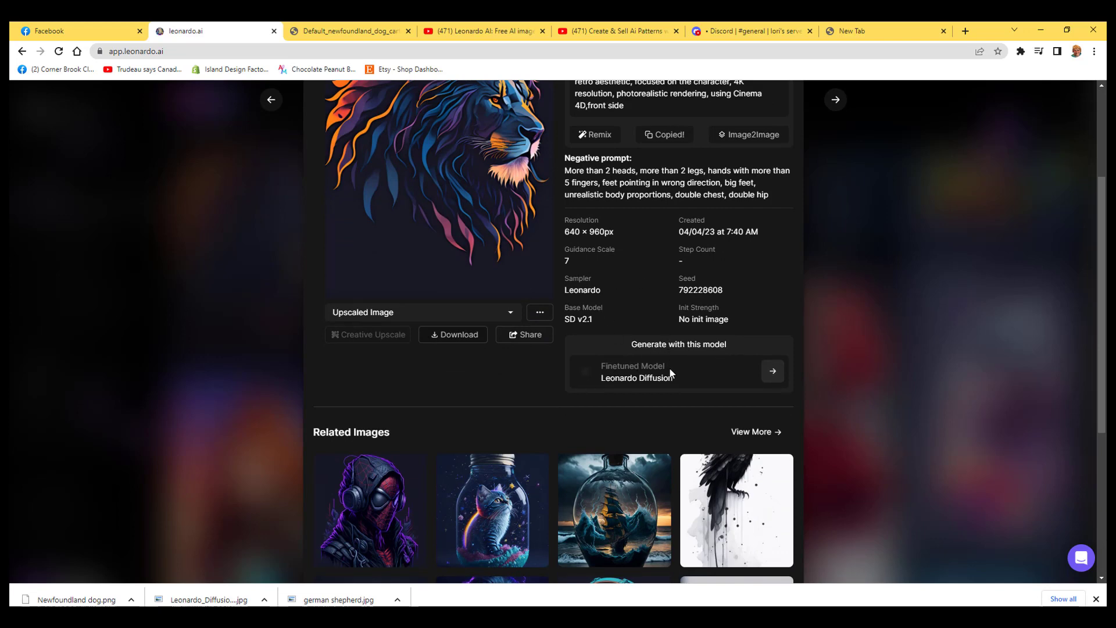
click(773, 372)
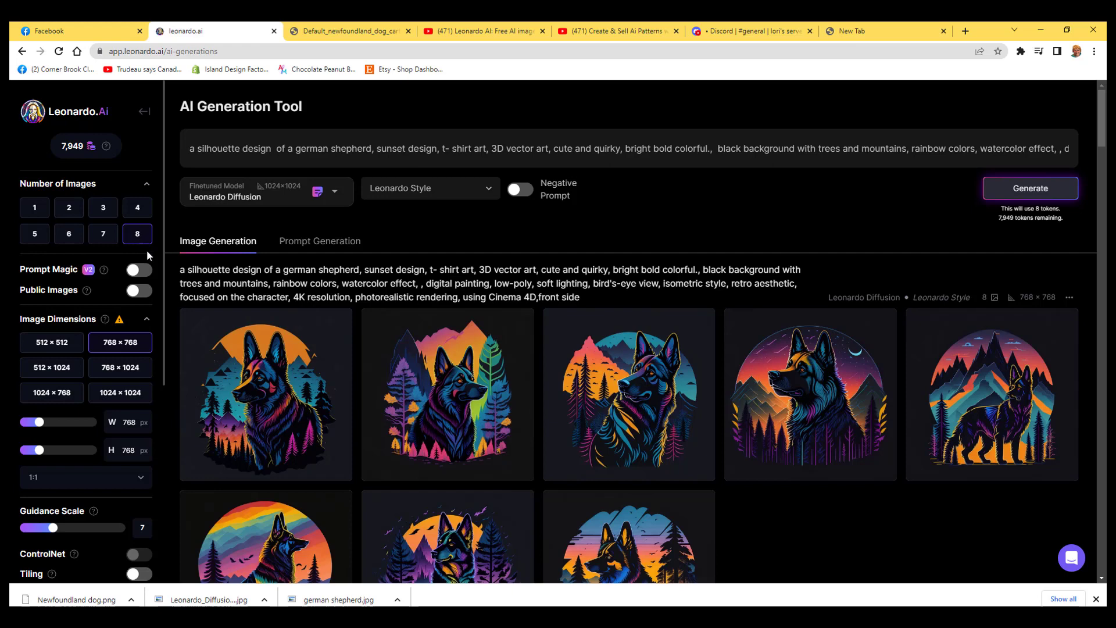
- Replace the german shepherd prompt in the generation tool with the copied lion prompt
scroll(246, 292, down, 2)
mouse_move(246, 292)
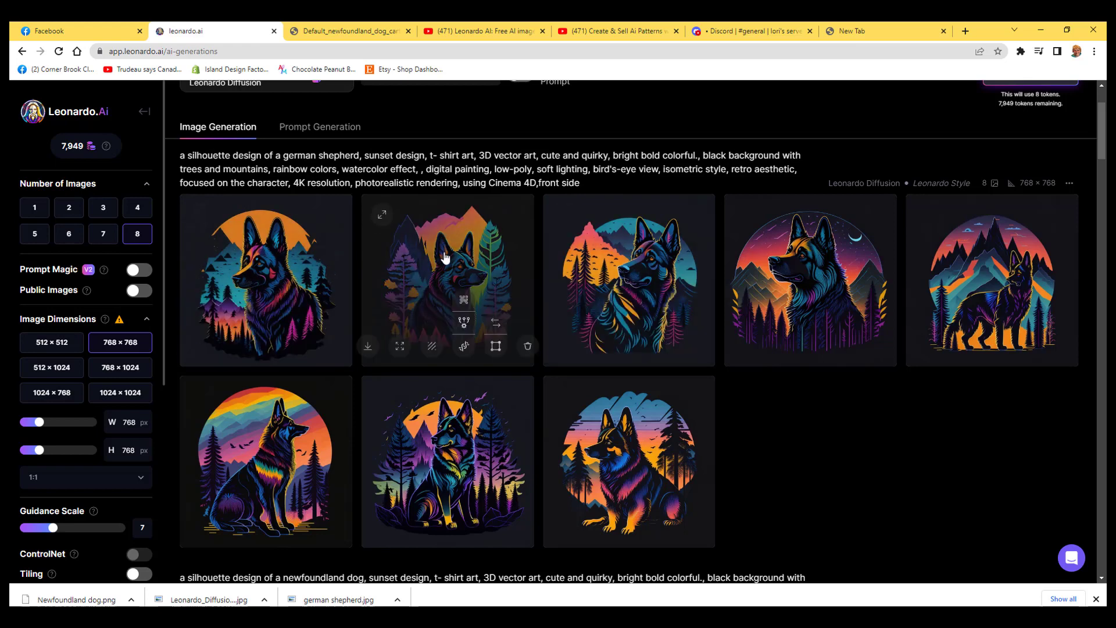
scroll(445, 258, up, 2)
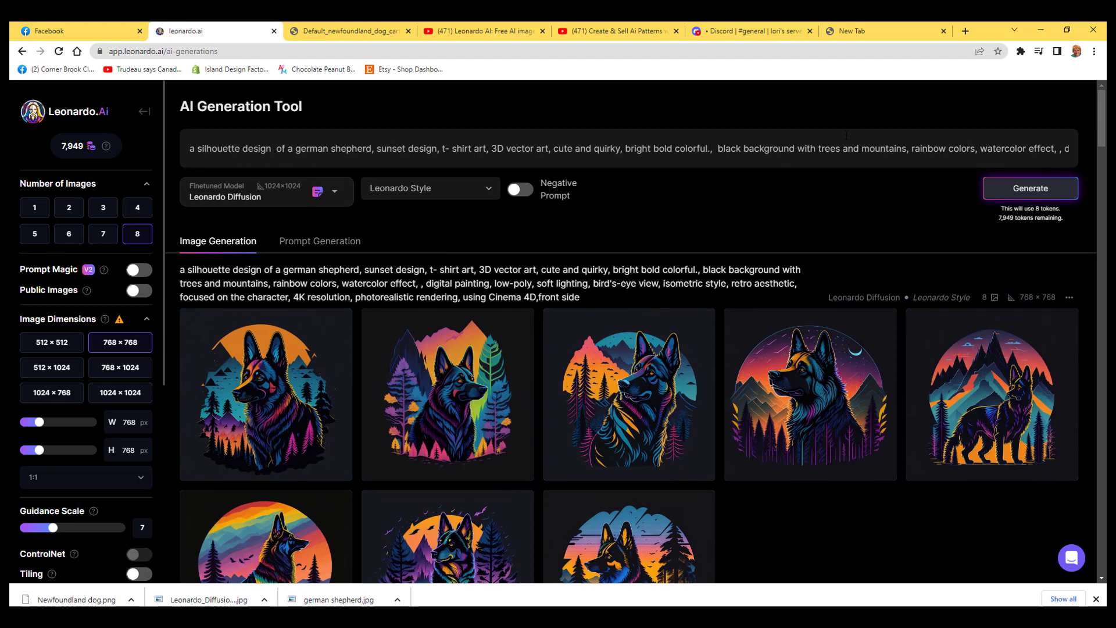
triple_click(751, 149)
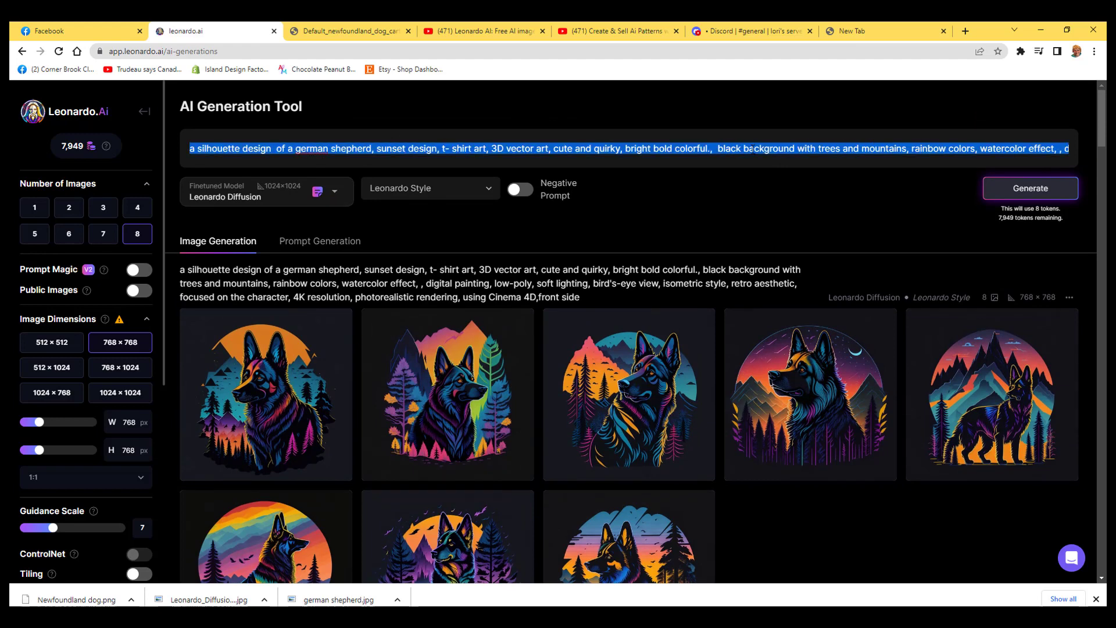
key(BackSpace)
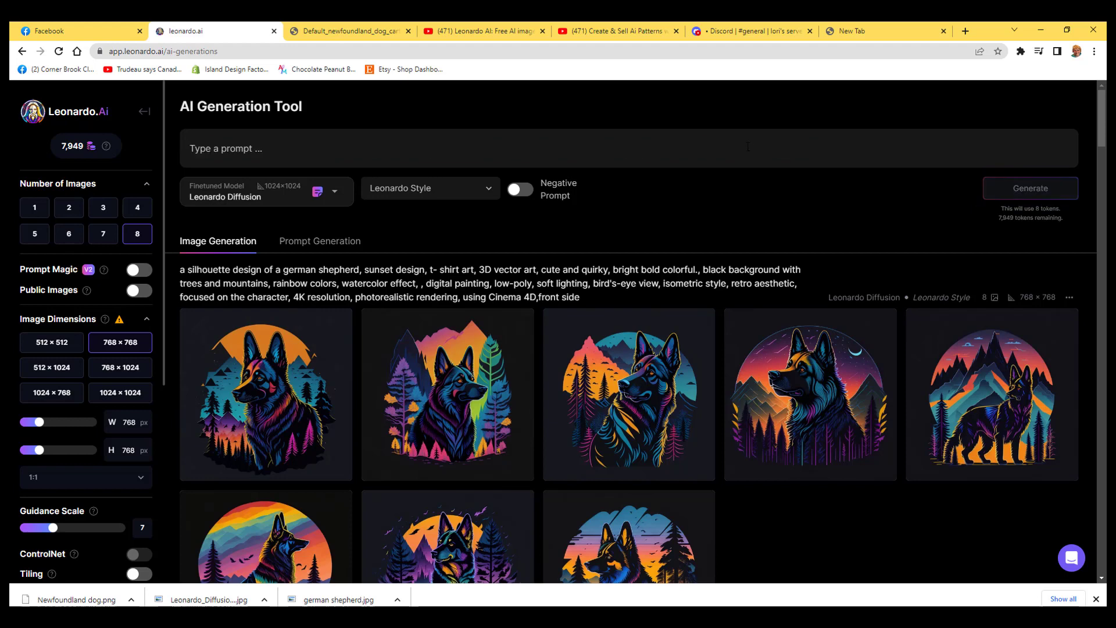
key(ctrl+v)
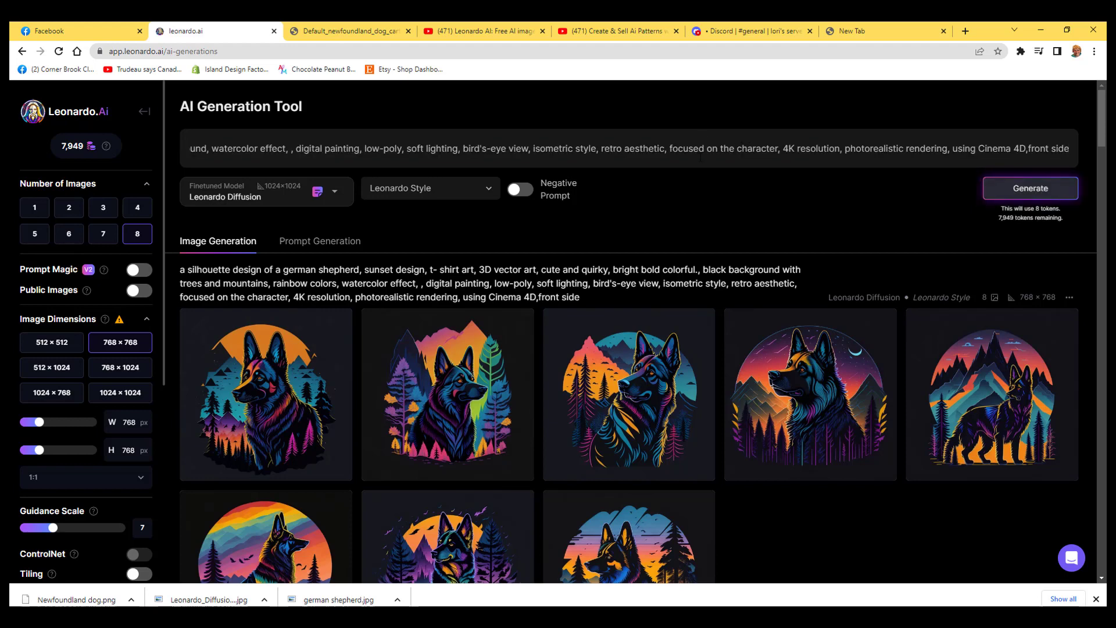
- Change the subject of the pasted prompt from "lion" to "yorkshire terrier"
drag(693, 149, 8, 160)
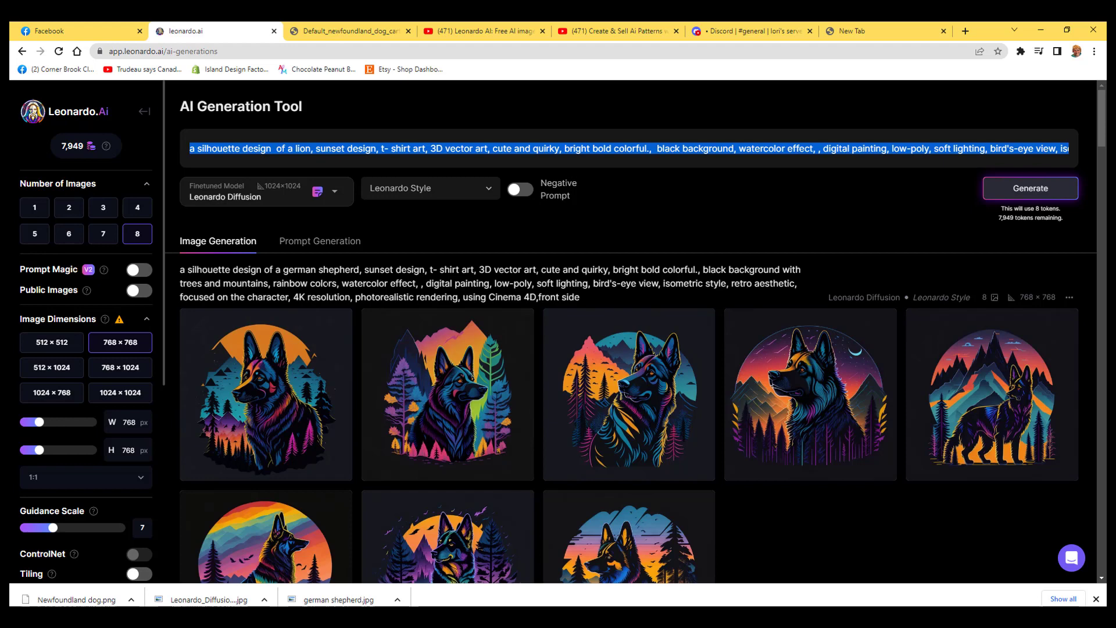
mouse_move(489, 412)
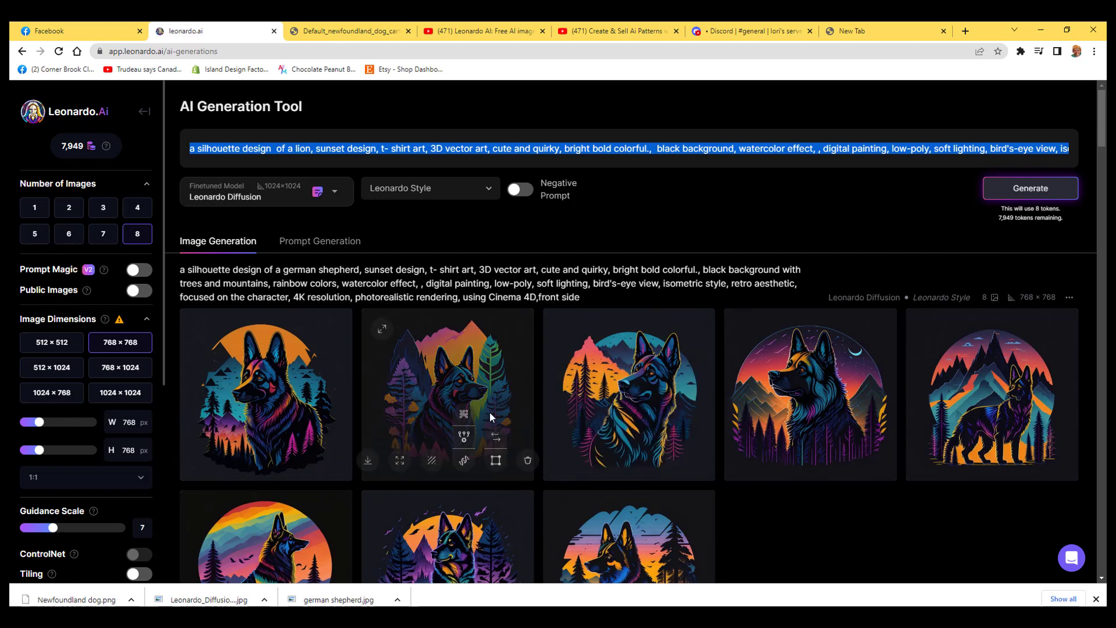
scroll(474, 388, down, 1)
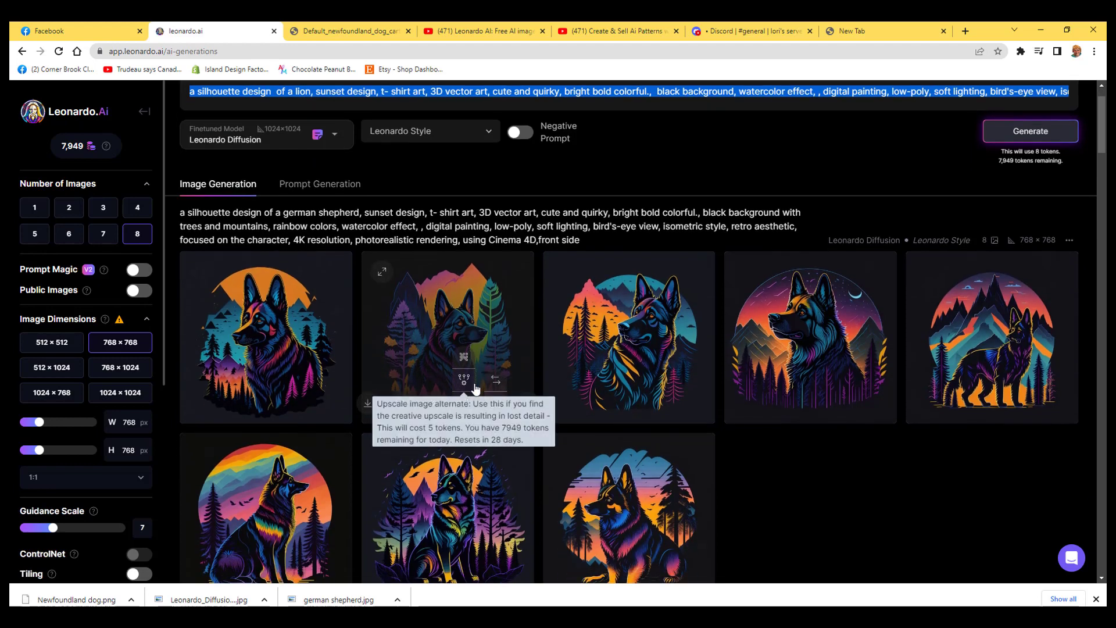
scroll(476, 390, up, 1)
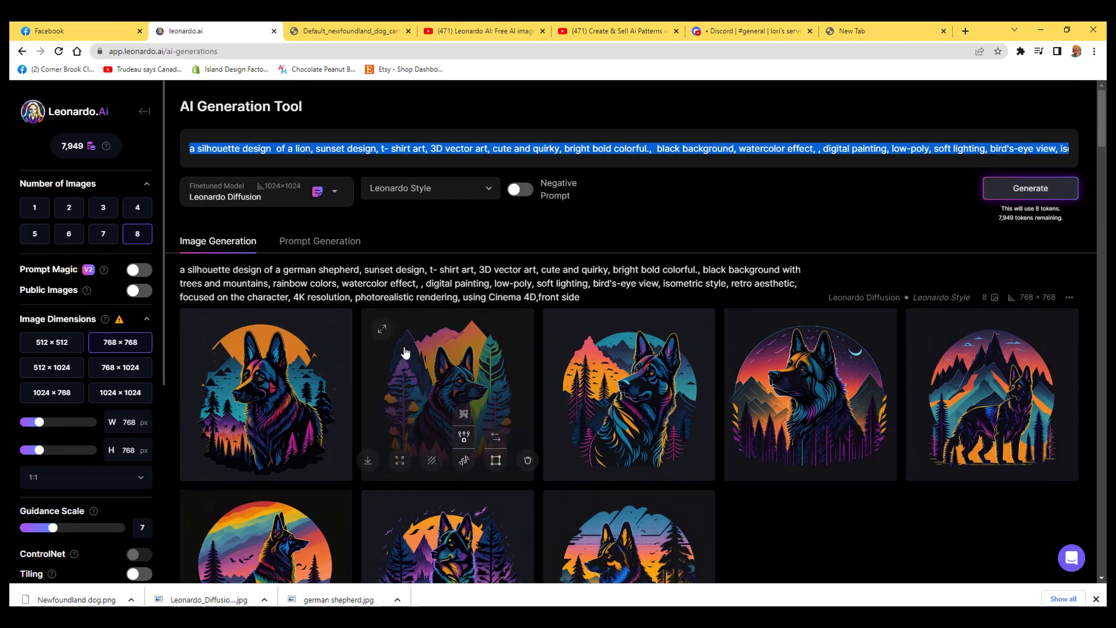
double_click(303, 149)
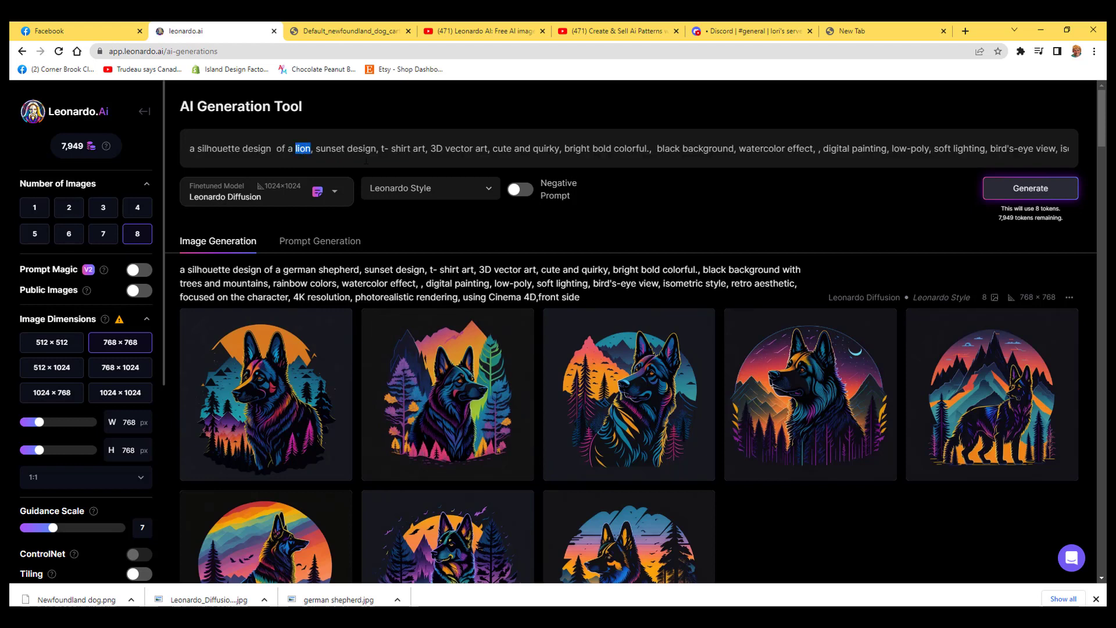
text(yorkshi)
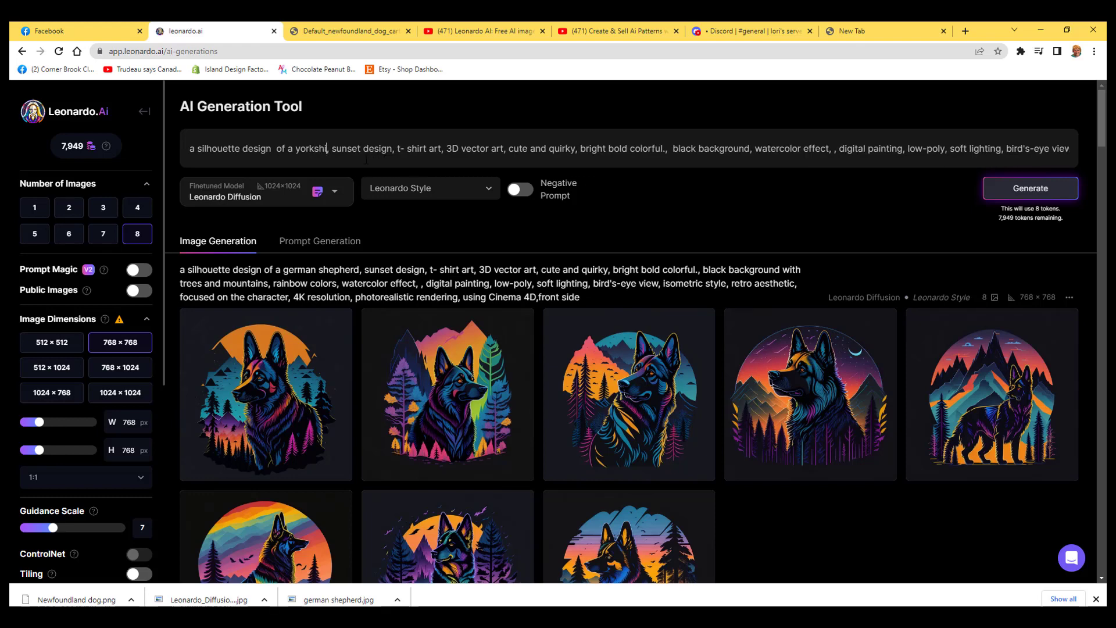
text(re terrier)
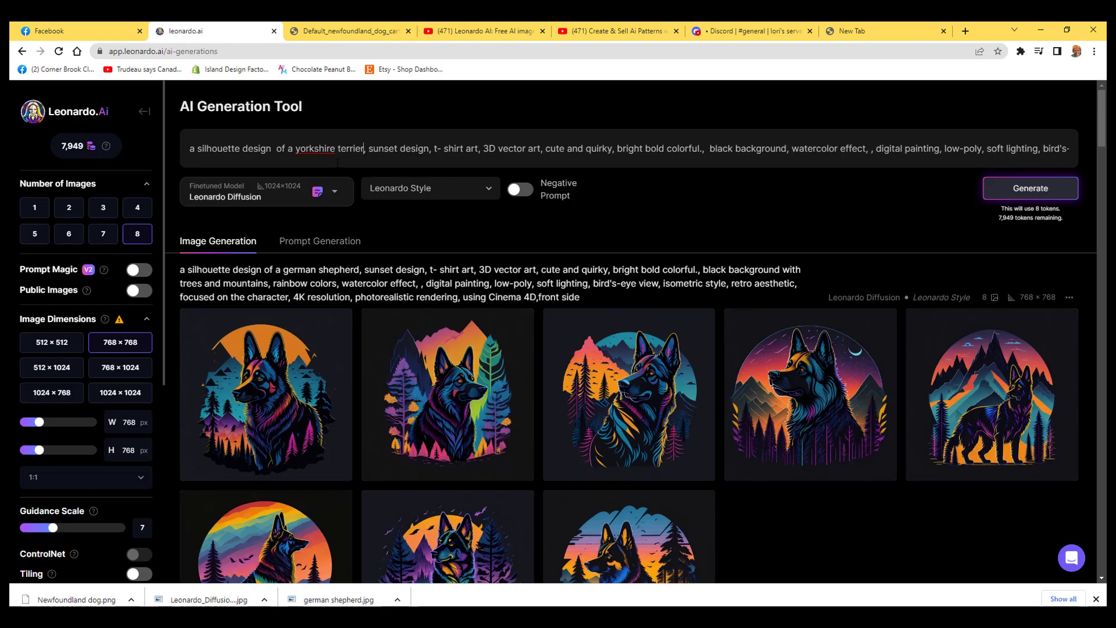
- Generate eight images from the yorkshire terrier prompt and compare them with the earlier german shepherd set
click(1026, 189)
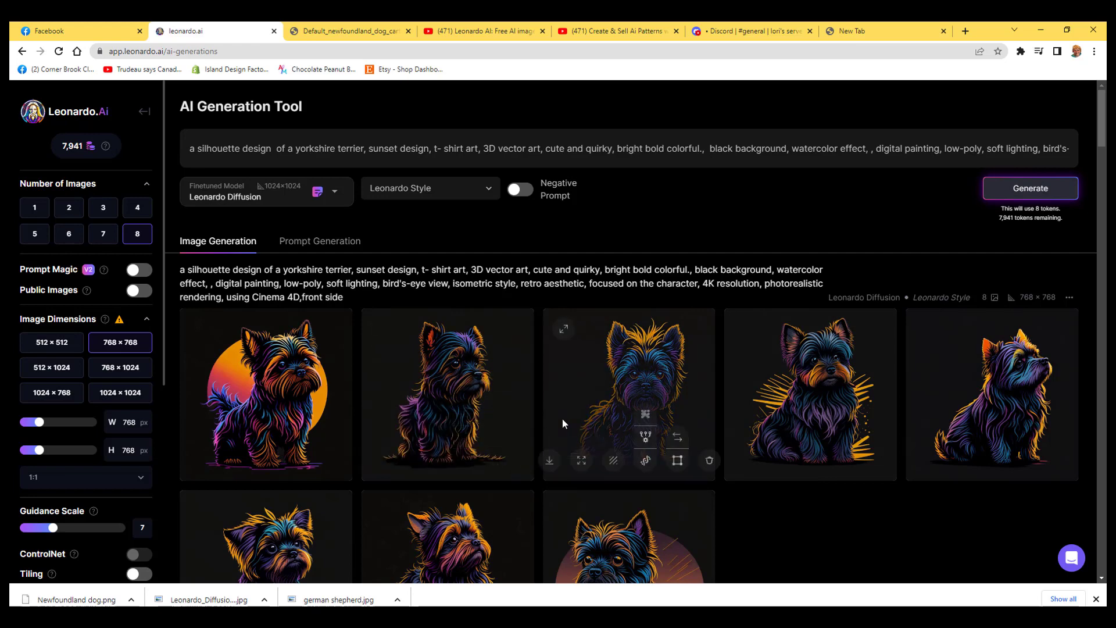
scroll(308, 415, down, 2)
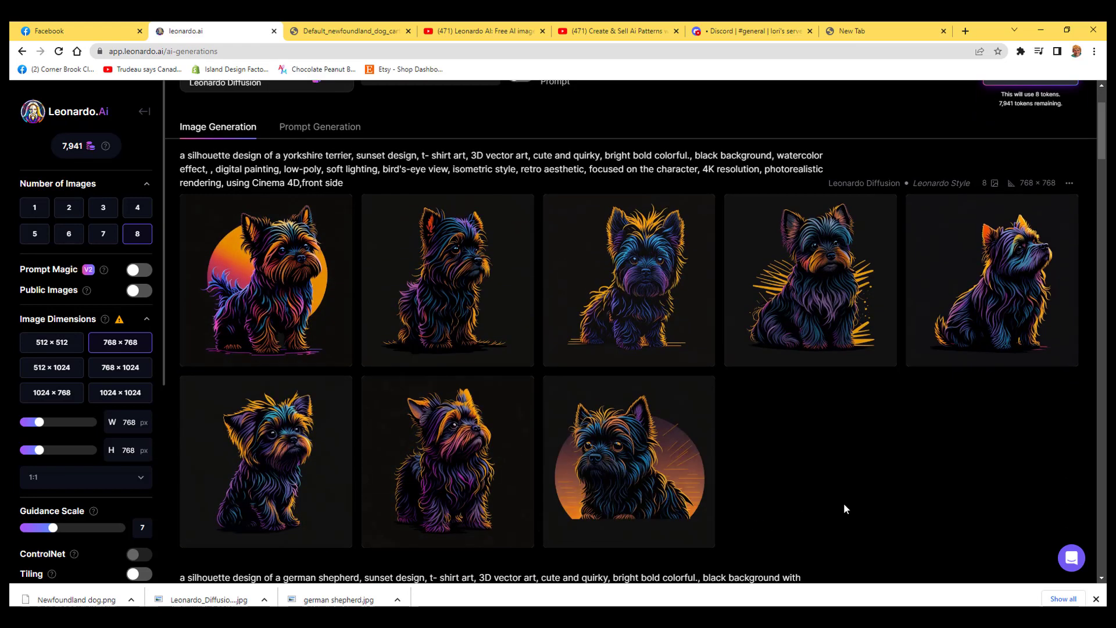
scroll(846, 509, up, 2)
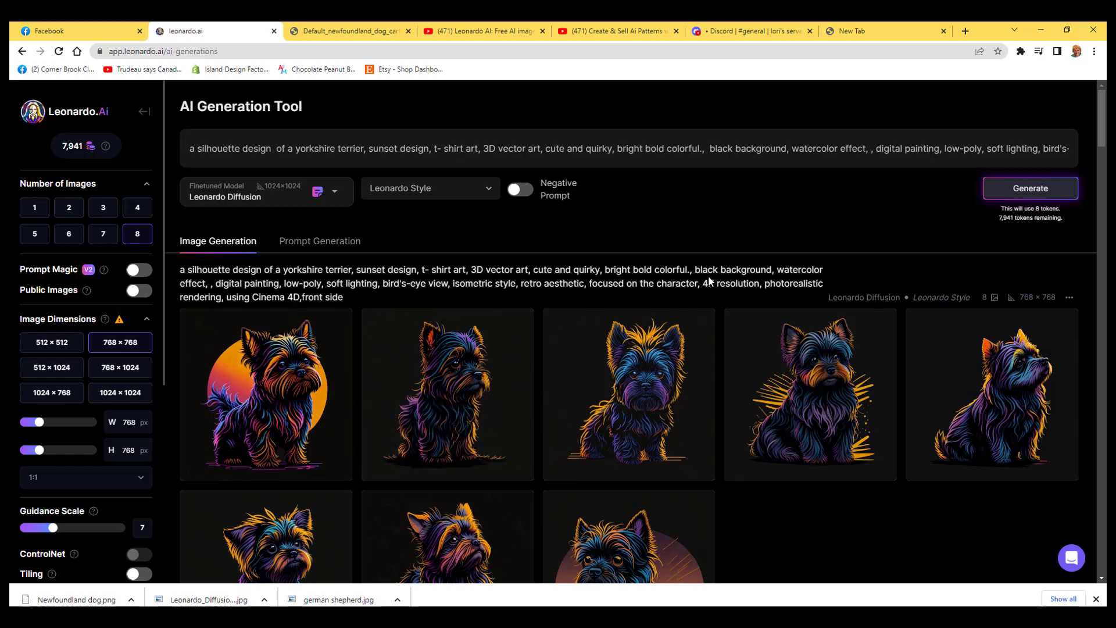
scroll(708, 276, down, 5)
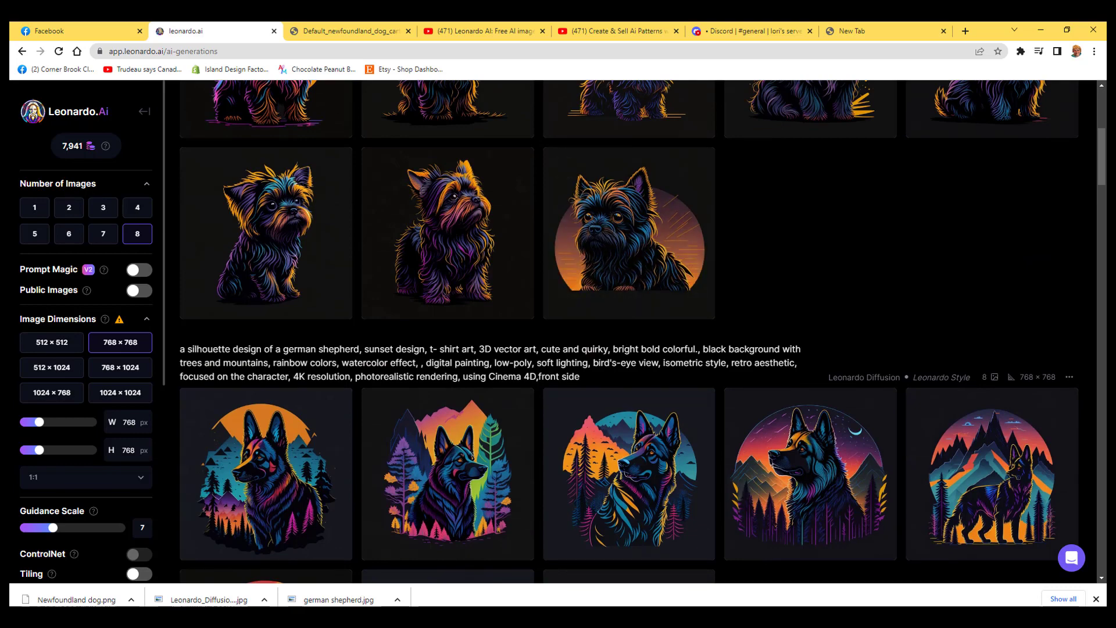
scroll(461, 356, up, 5)
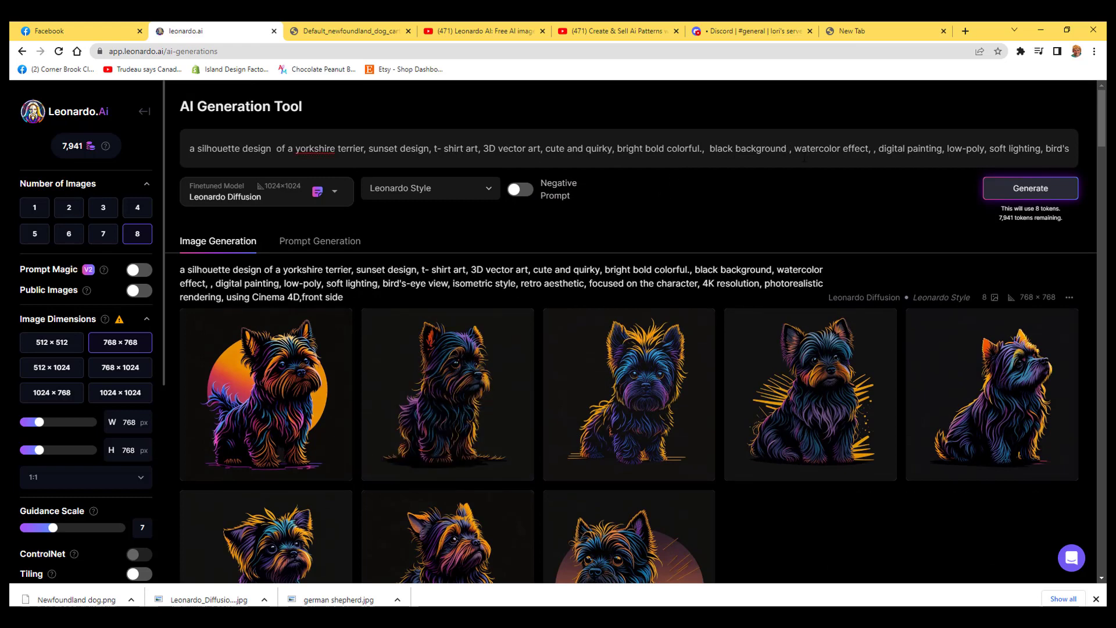
- Extend the prompt after "black background" with "with trees and mountains, rainbow colors,"
text(with tree)
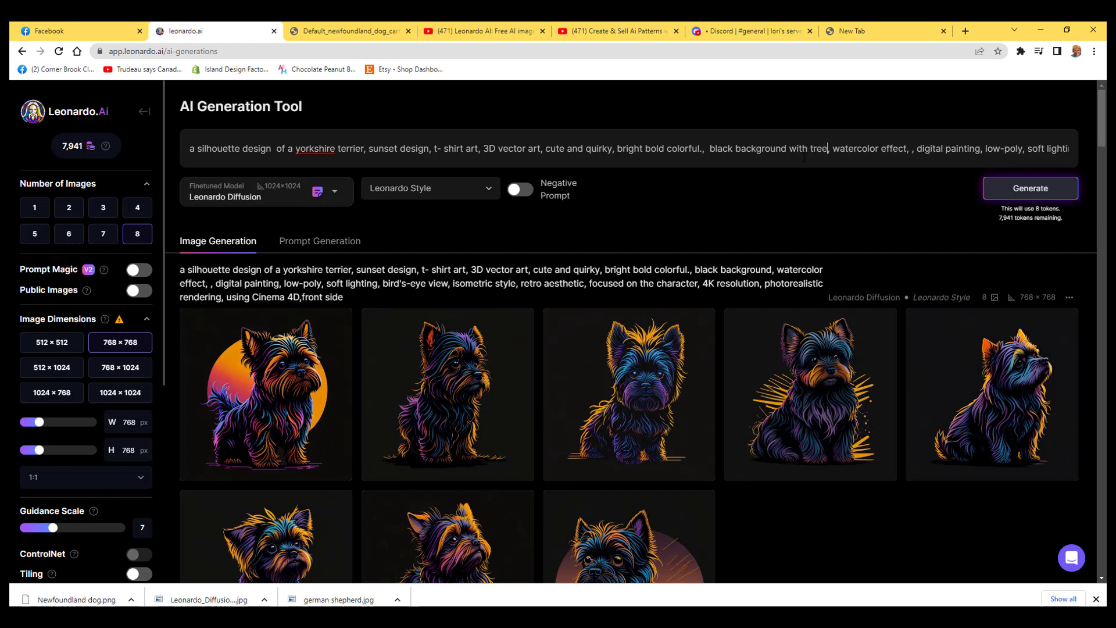
text(s and mounta)
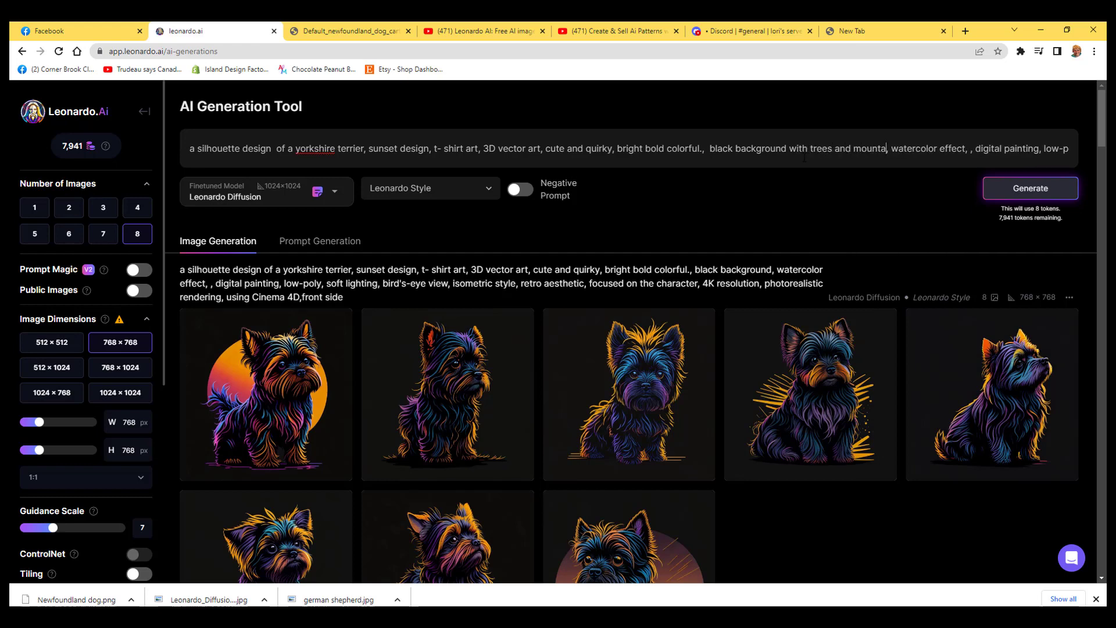
text(ins,)
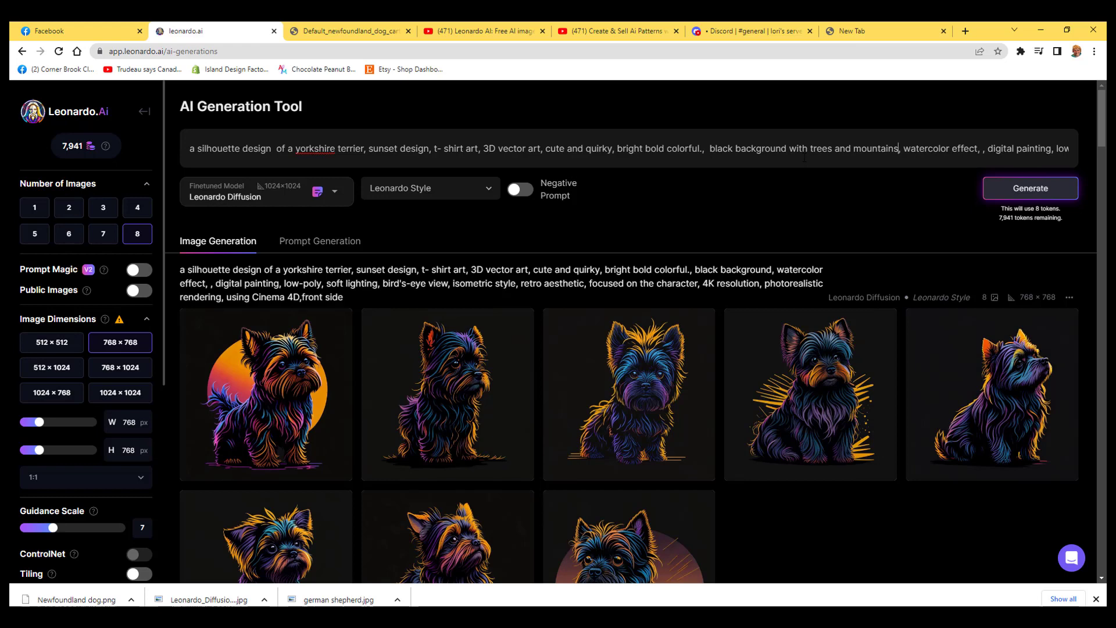
text( rain)
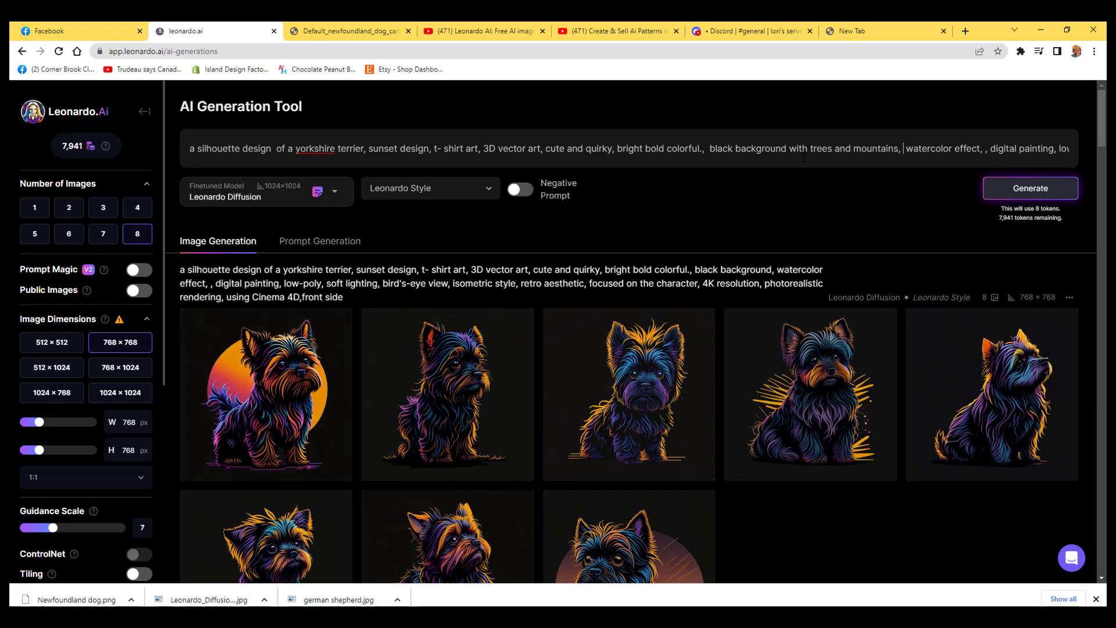
text(bow color)
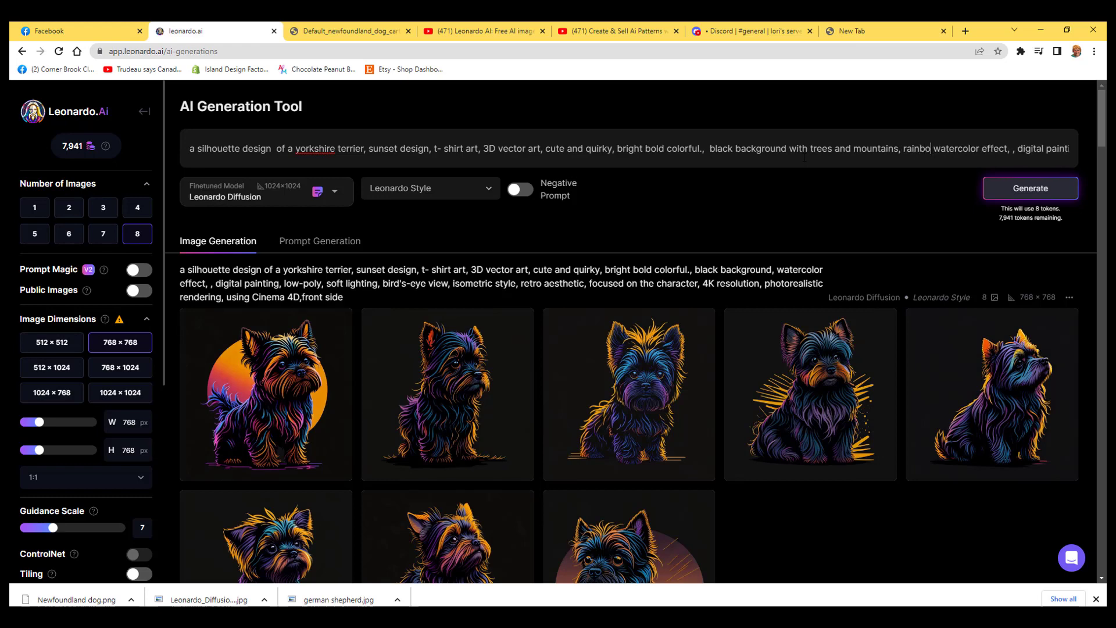
text(s,)
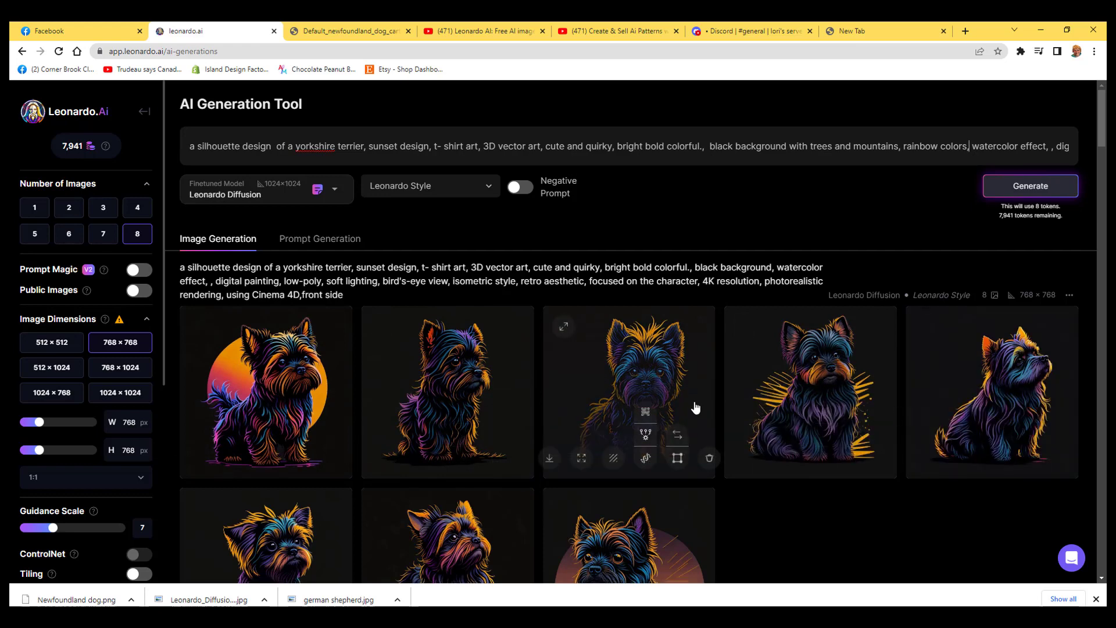
- Generate eight yorkshire terrier images from the extended trees-and-mountains prompt and look over the new set
scroll(695, 406, down, 3)
scroll(494, 411, up, 3)
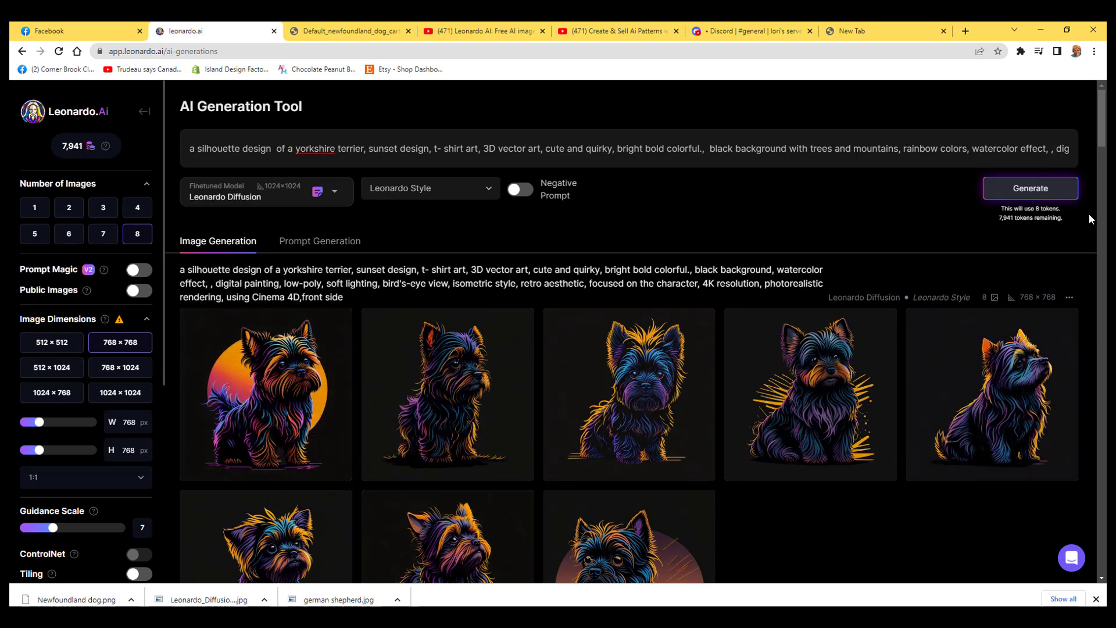
click(1026, 192)
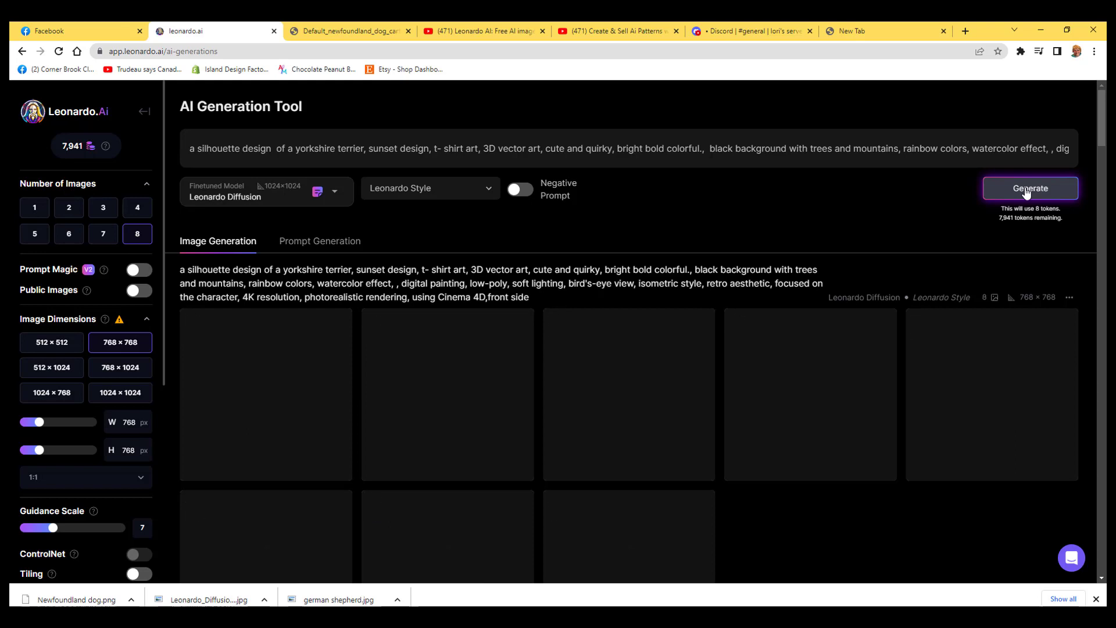
mouse_move(568, 460)
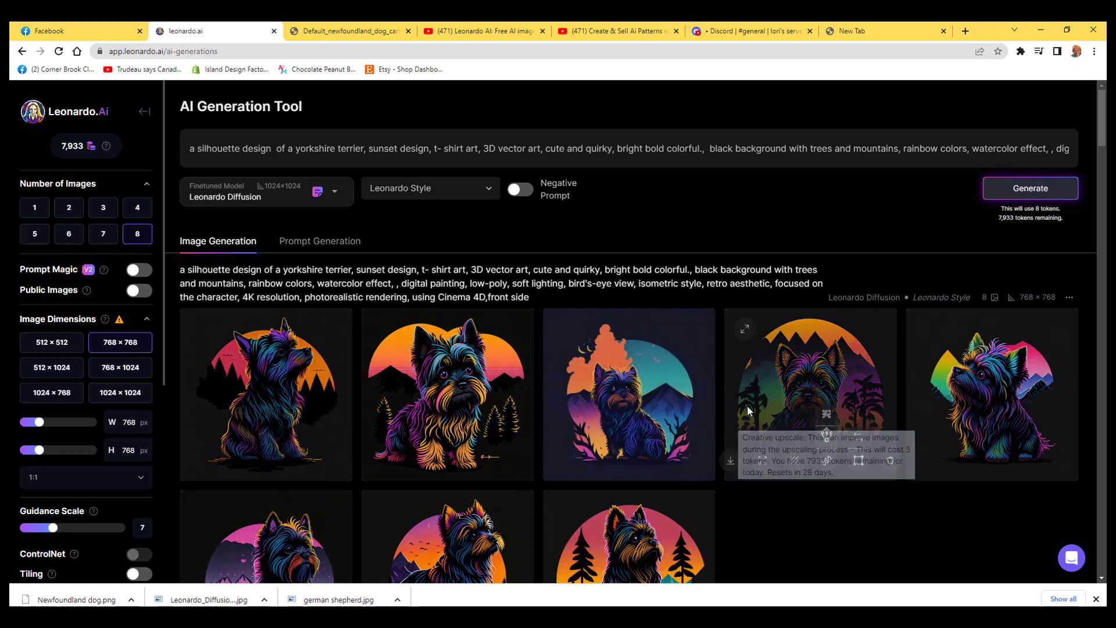
scroll(647, 408, down, 2)
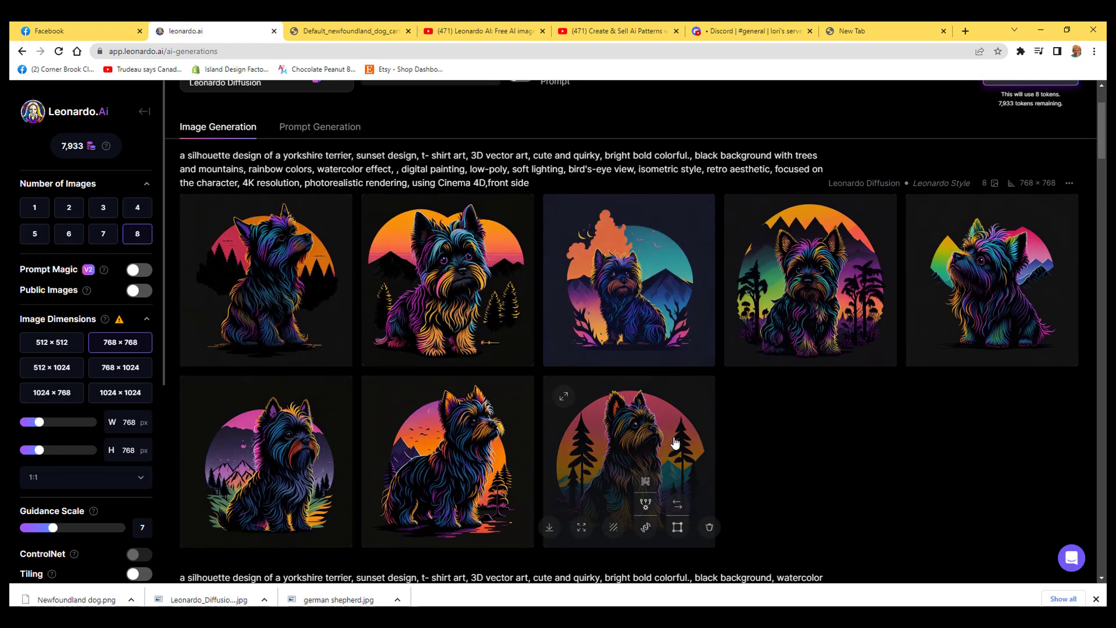
scroll(673, 444, down, 2)
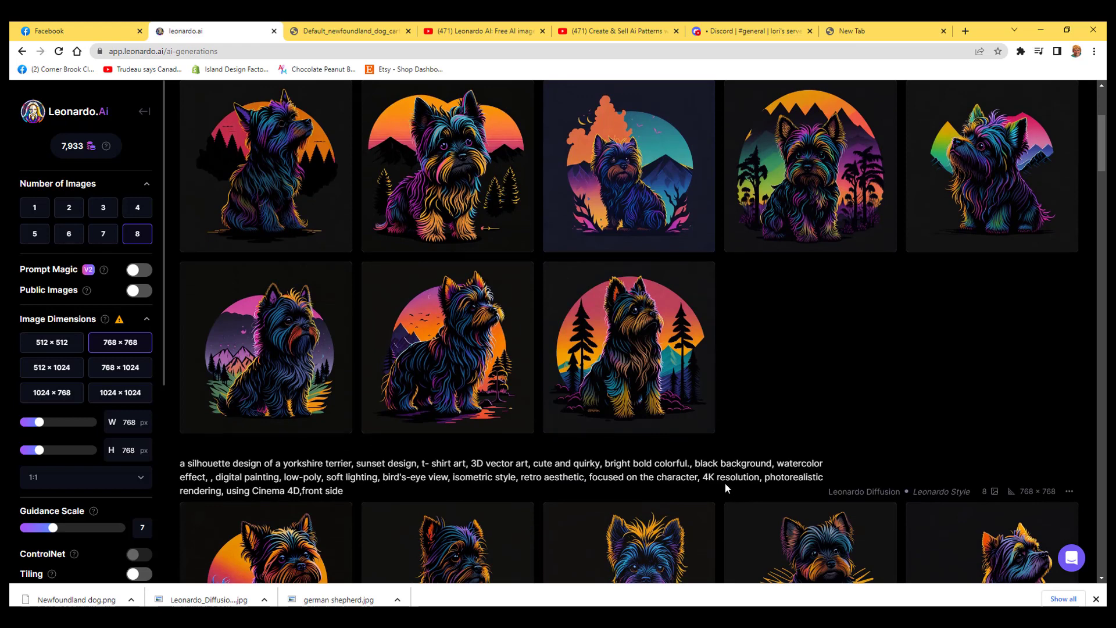
scroll(773, 382, up, 1)
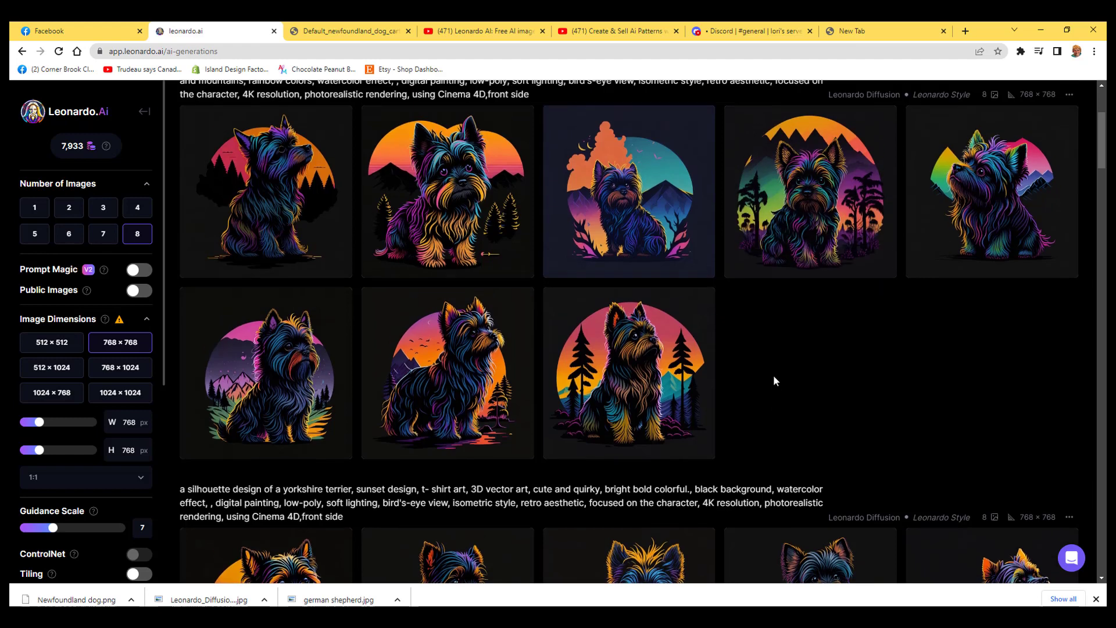
scroll(773, 381, up, 2)
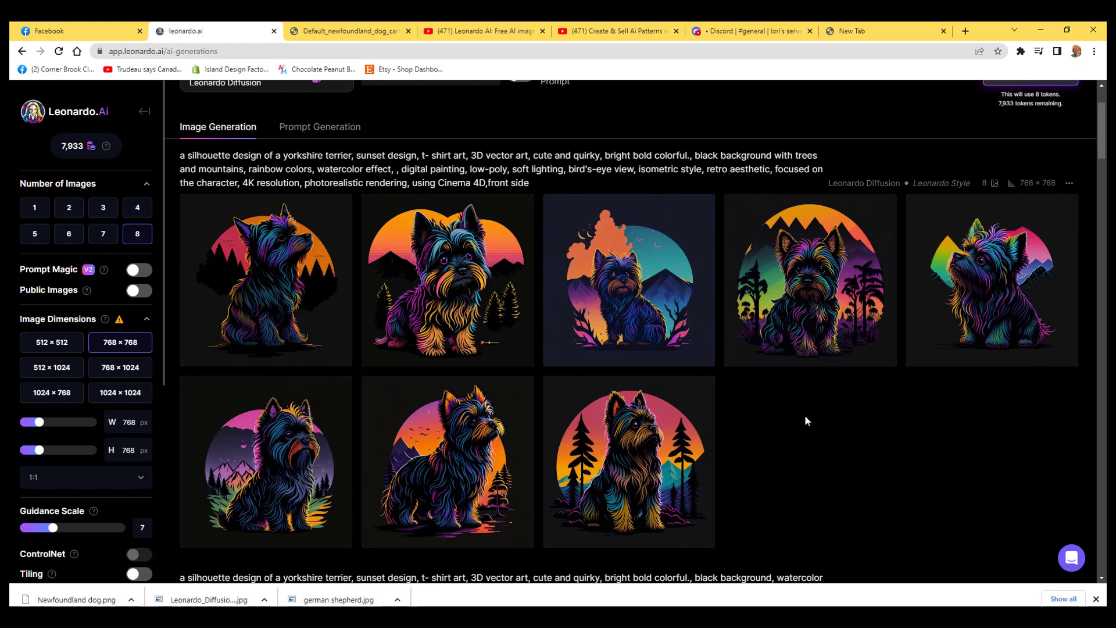
- Remove the background from the fourth terrier image of the new set and upscale that image
mouse_move(803, 297)
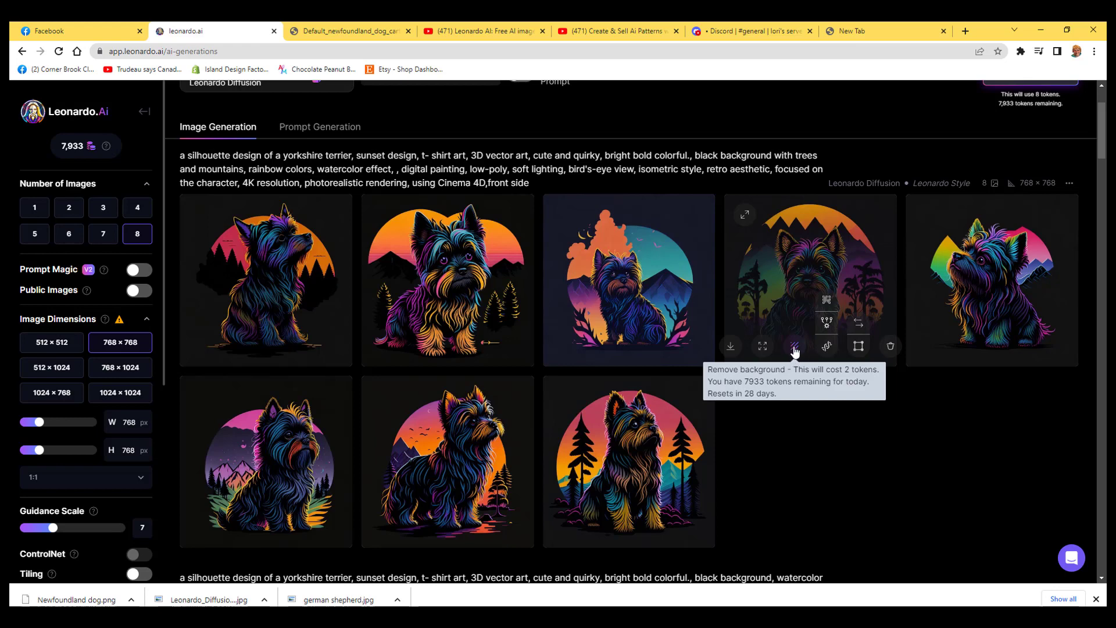
click(795, 349)
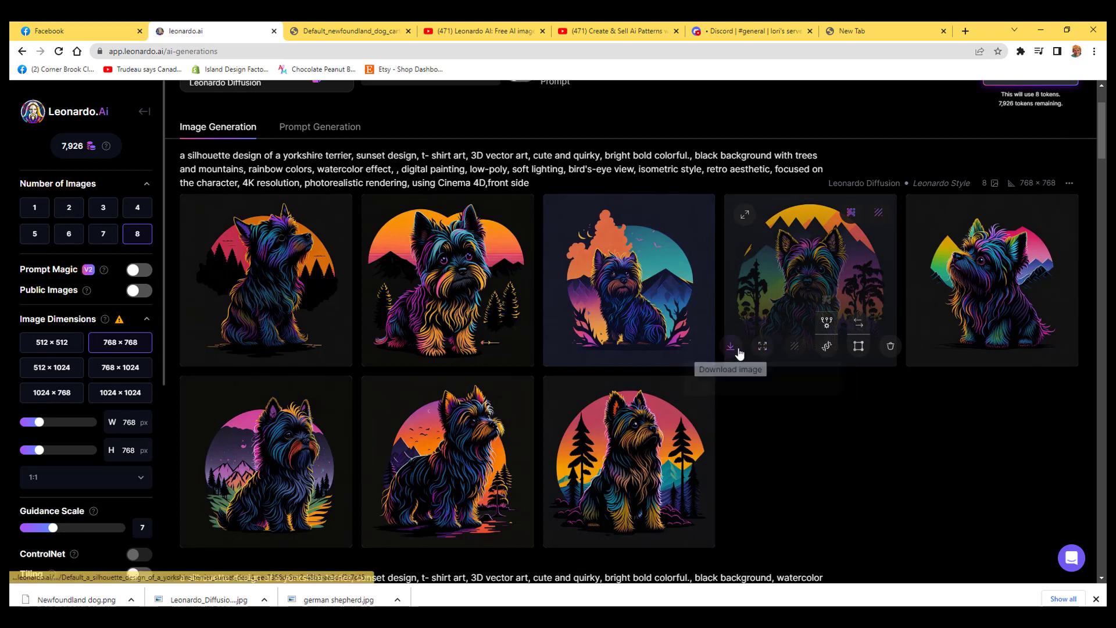
- Enlarge the fourth terrier image and compare its Original Image and Upscaled Image versions
click(819, 283)
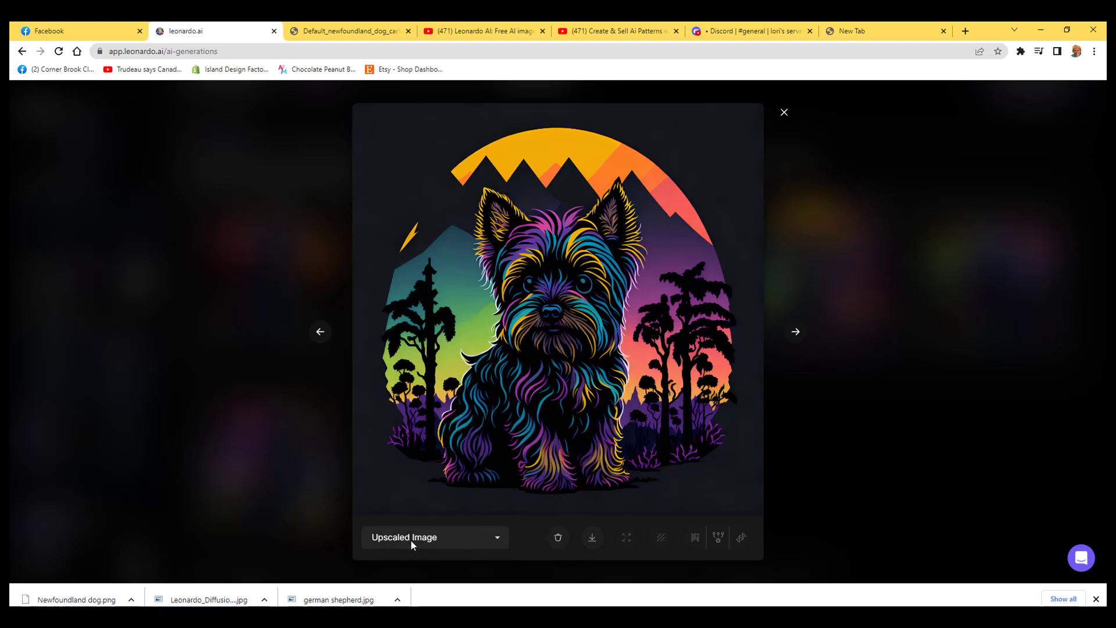
click(497, 538)
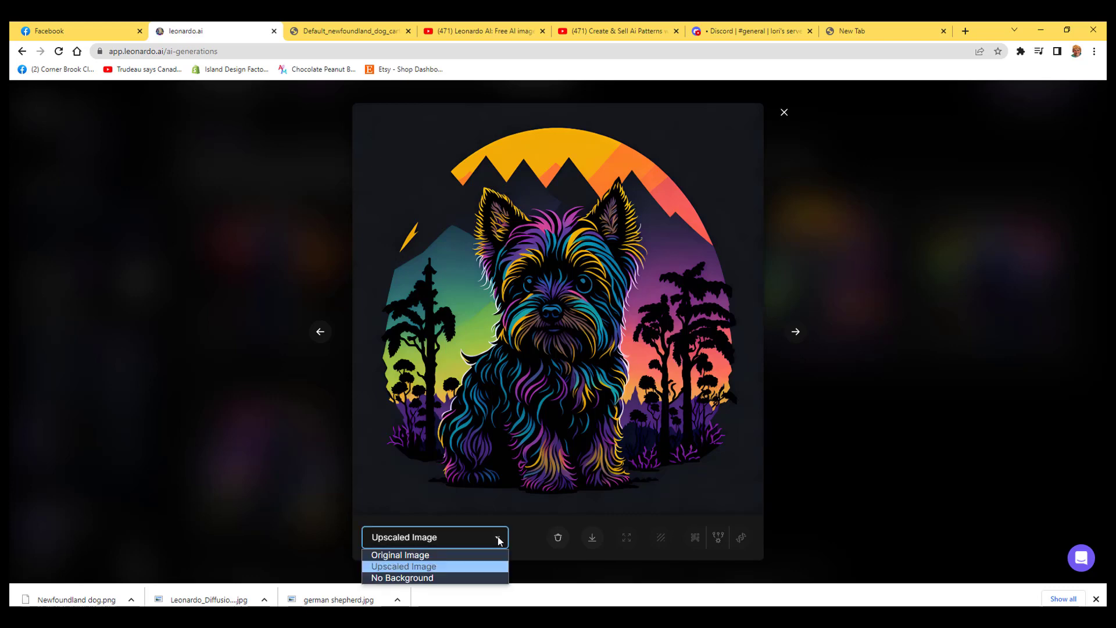
click(414, 557)
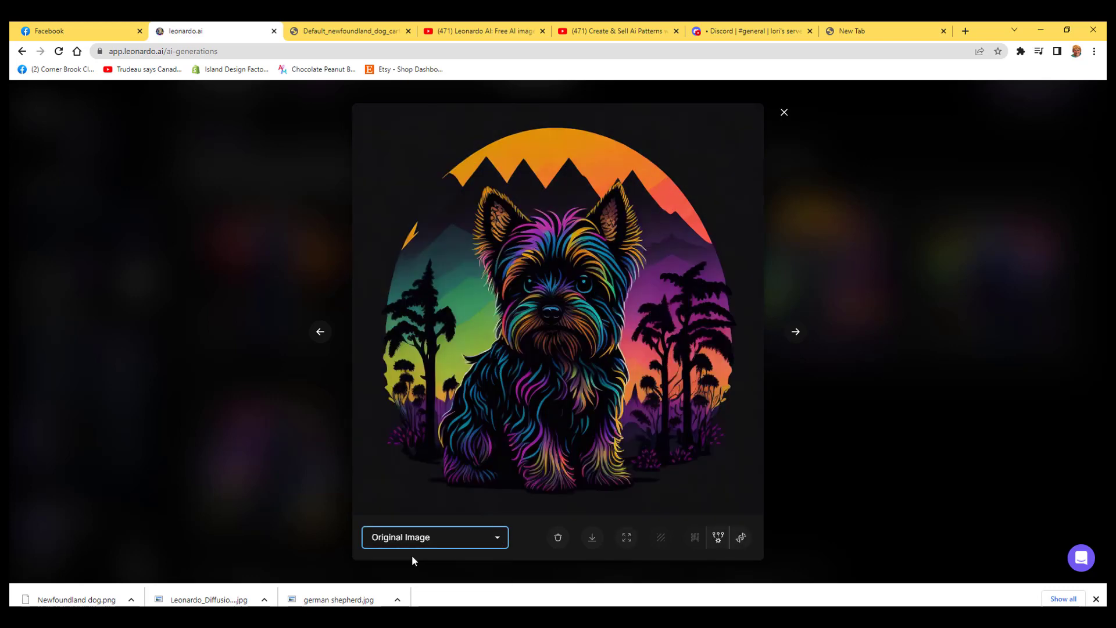
click(497, 540)
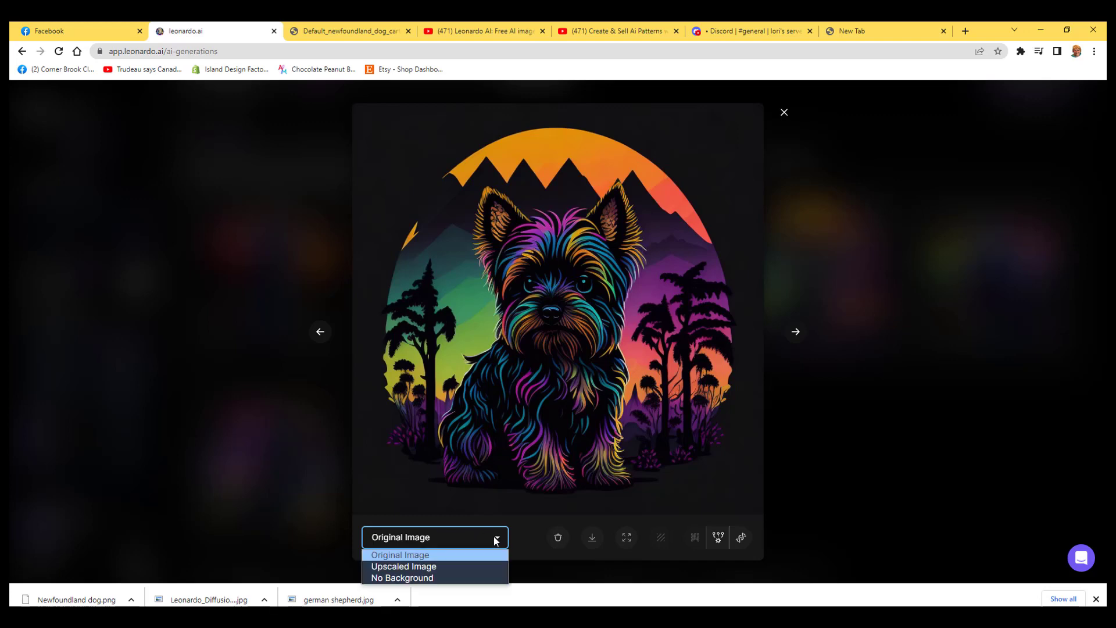
click(431, 567)
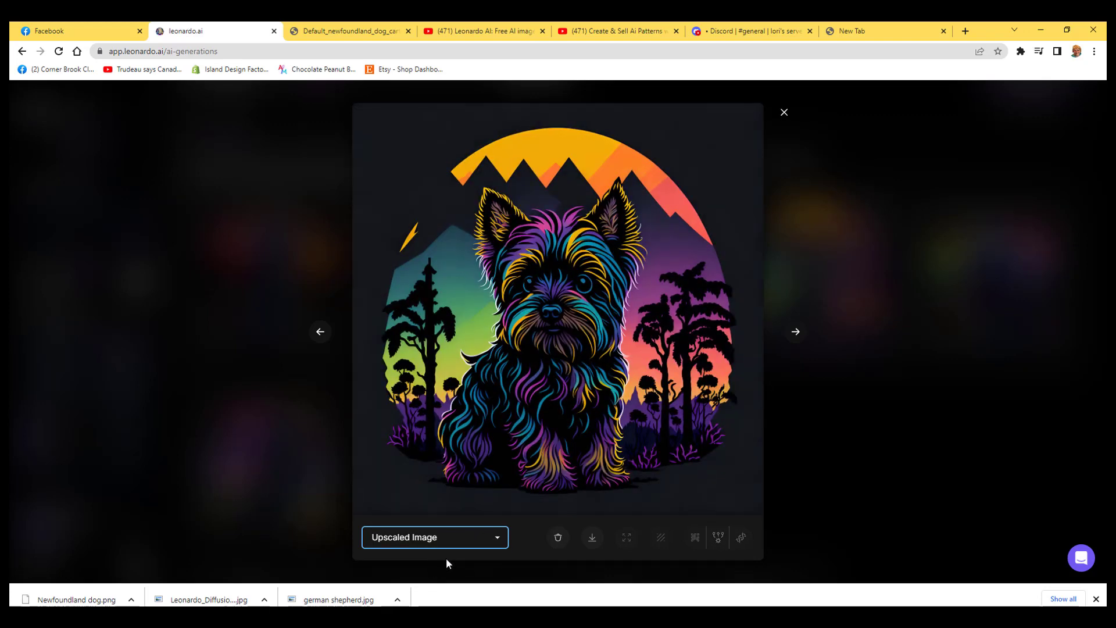
- Open the fourth terrier's No Background version as a full-size download, then return to the generated images
click(496, 538)
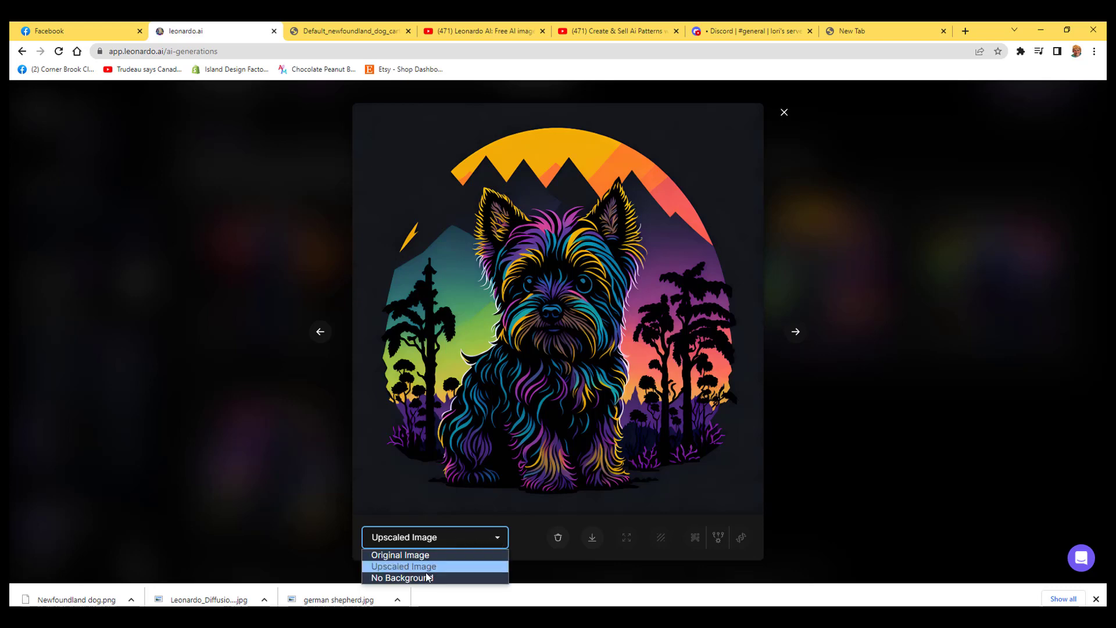
click(420, 577)
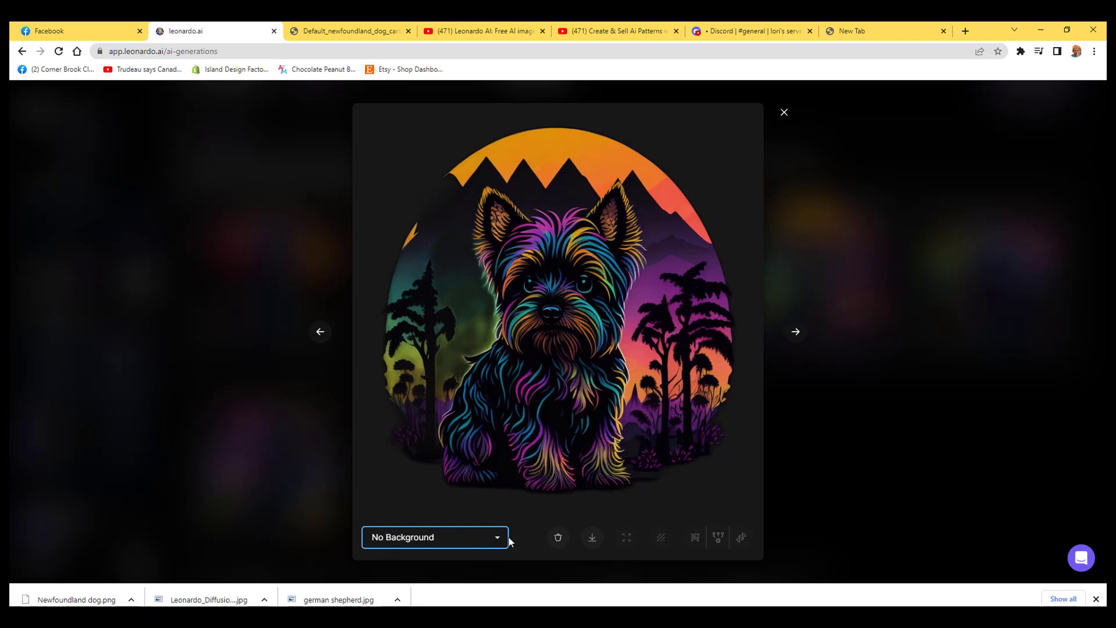
click(592, 538)
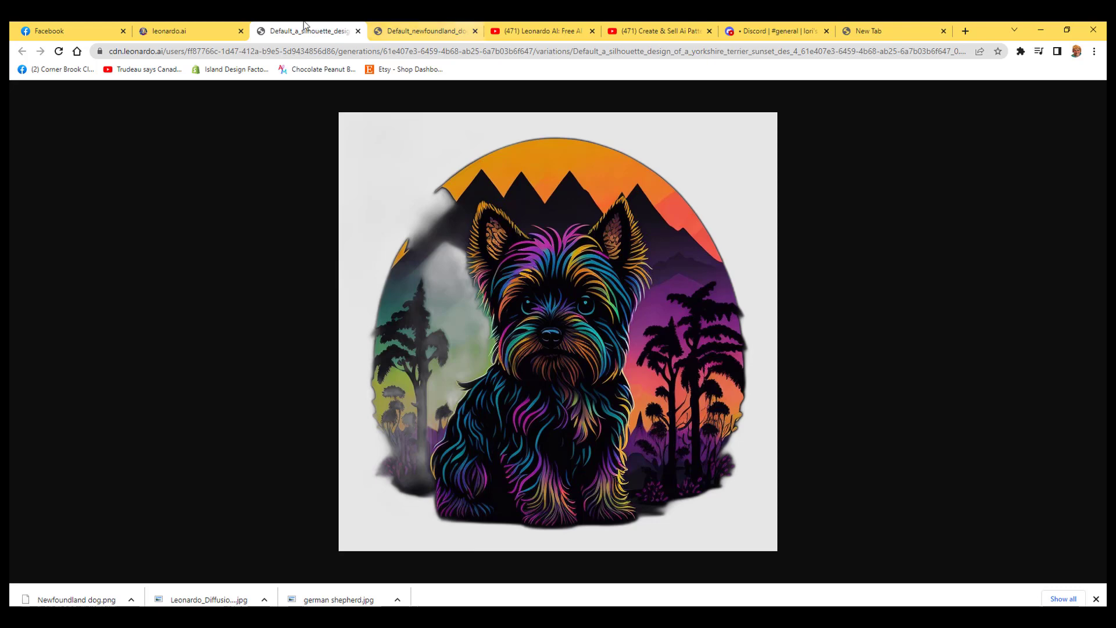
click(172, 30)
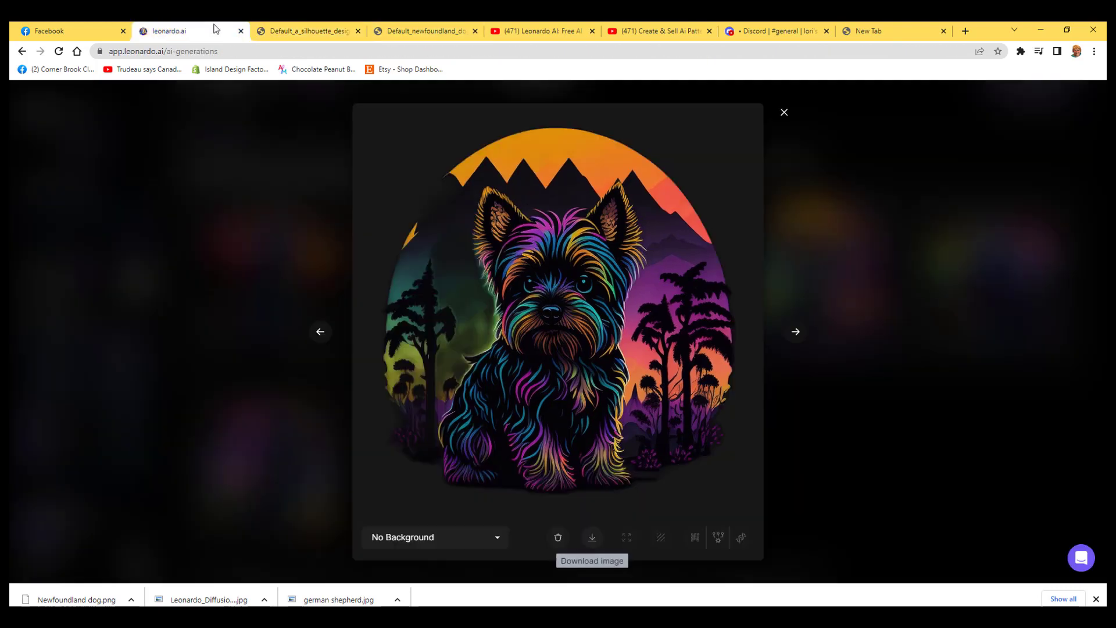
click(784, 112)
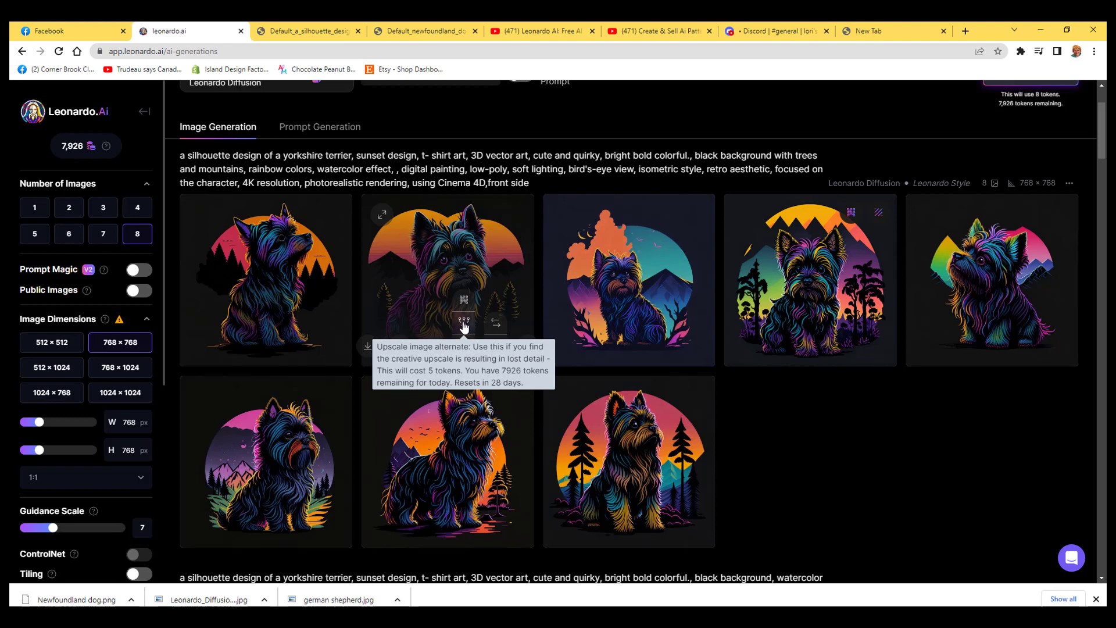
- Run the alternate upscale on the second terrier image and open that image enlarged
click(463, 323)
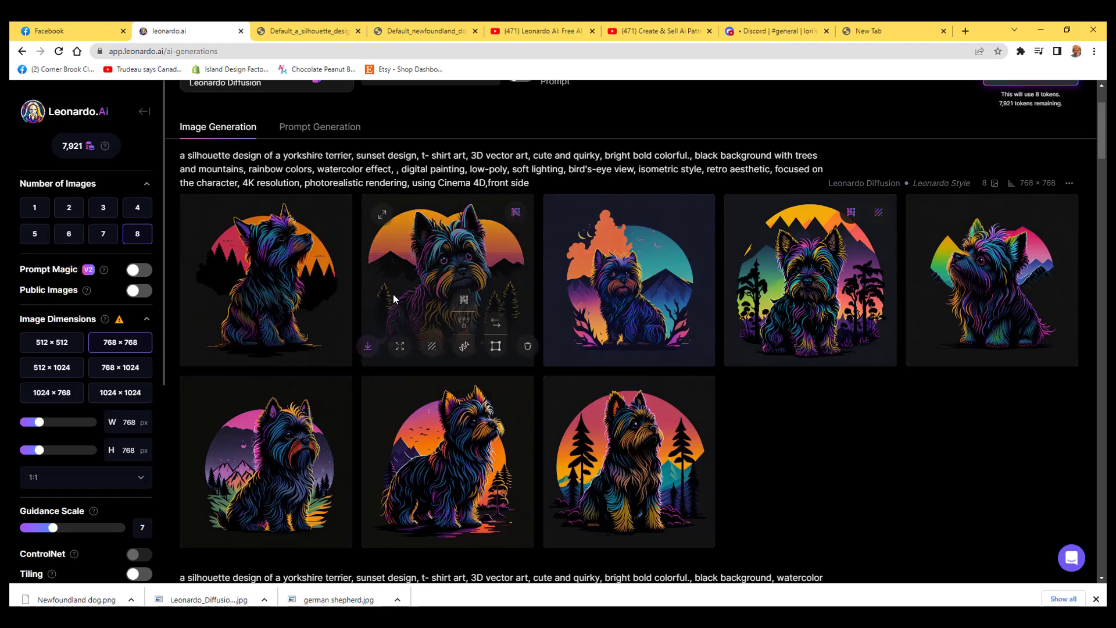
click(383, 217)
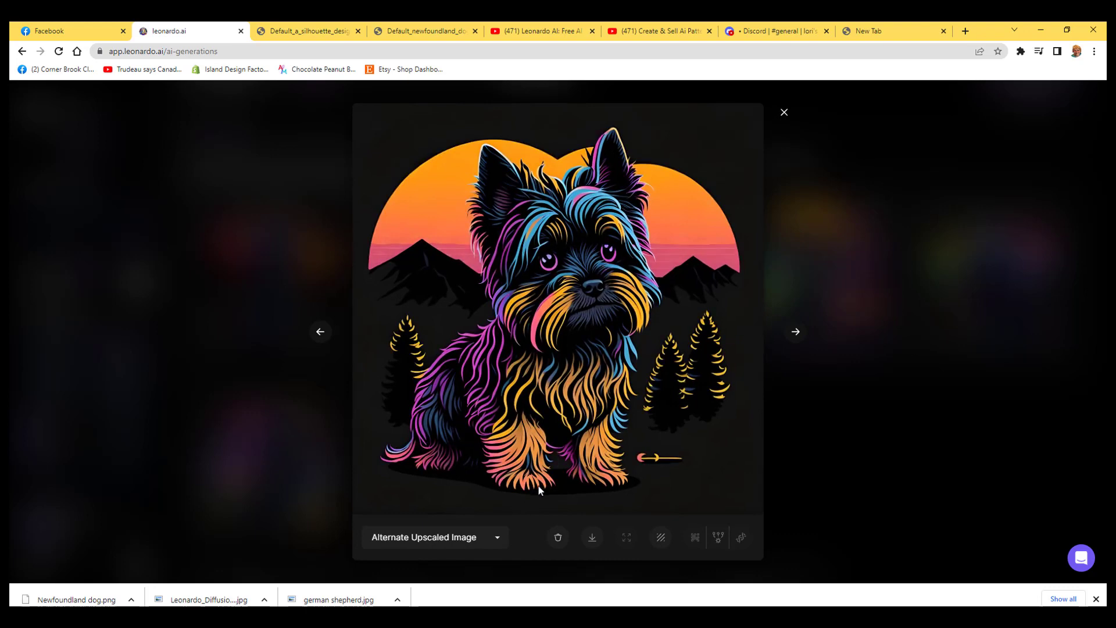
- Compare the second terrier's Original Image and Alternate Upscaled Image versions, ending on the alternate upscale
click(496, 535)
click(479, 553)
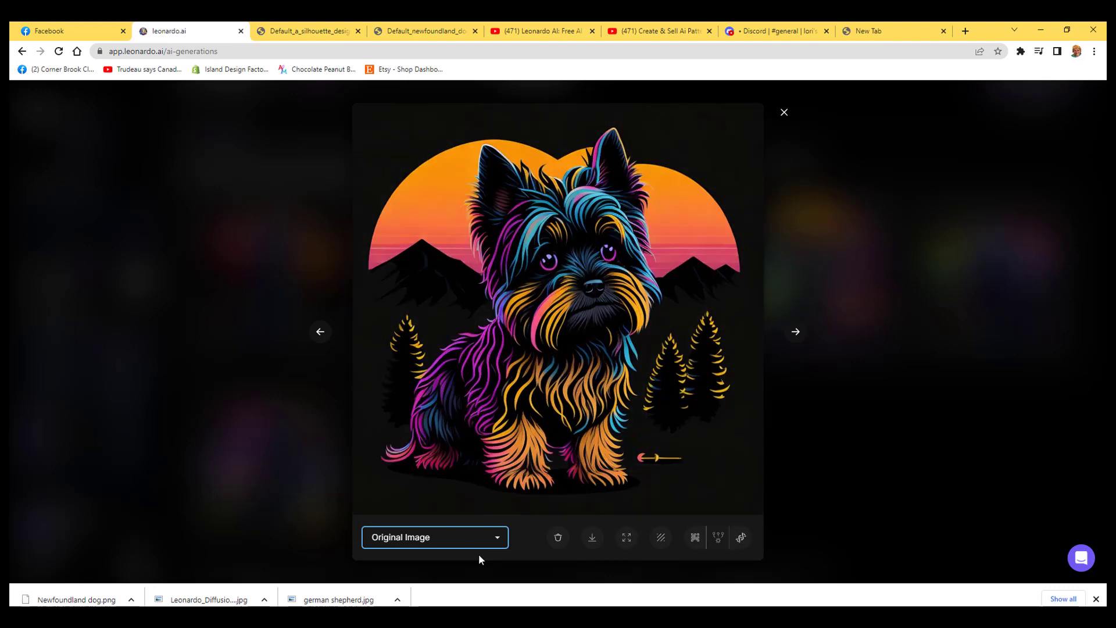
click(498, 538)
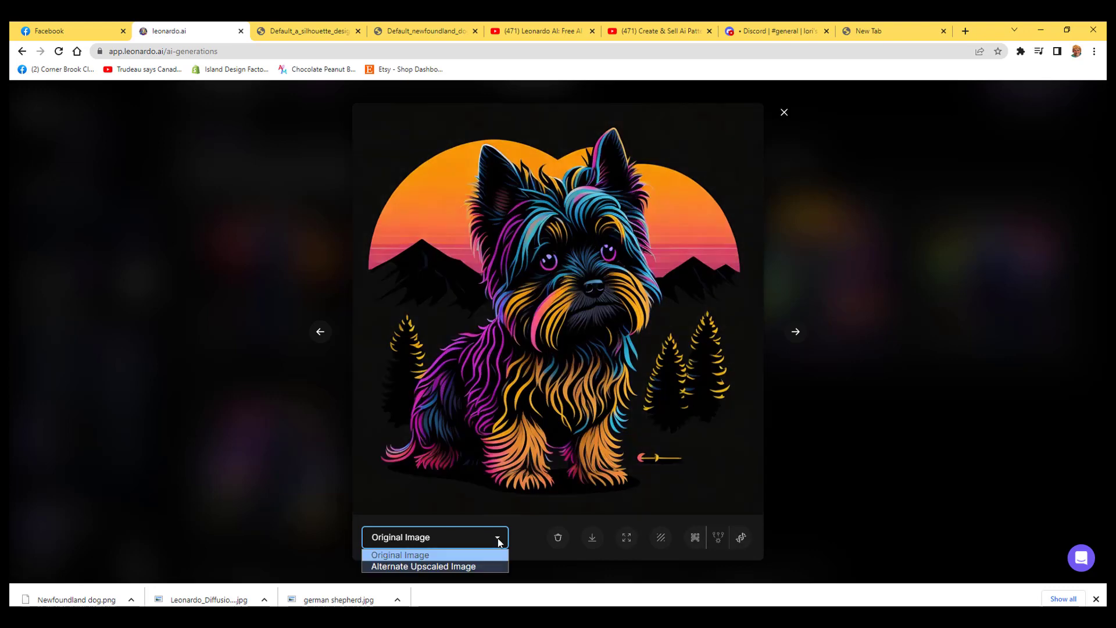
click(487, 567)
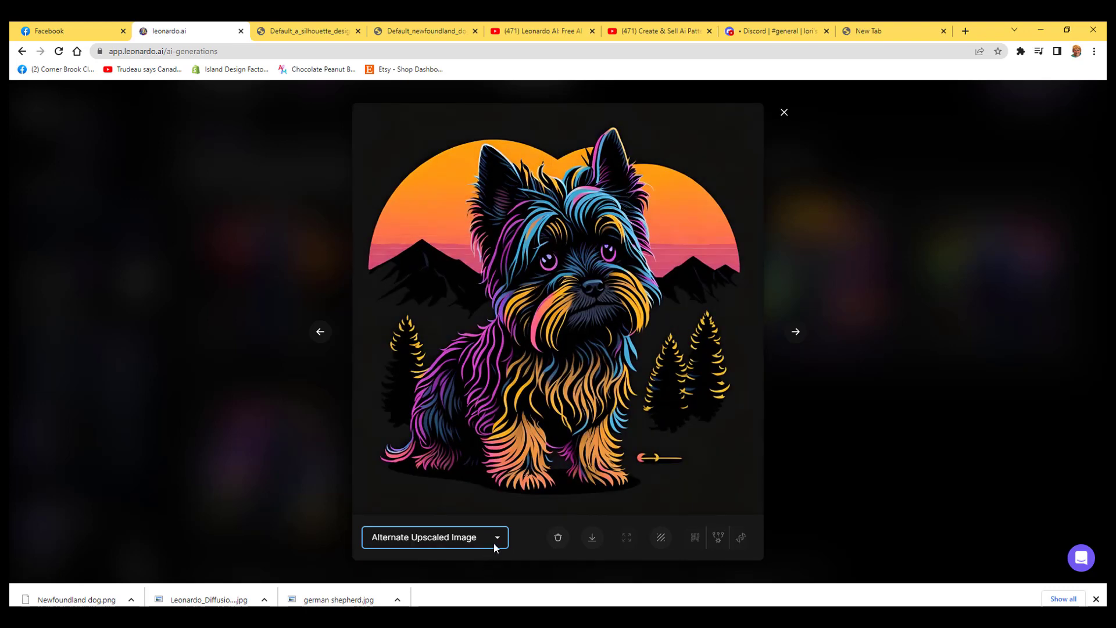
click(494, 544)
click(487, 556)
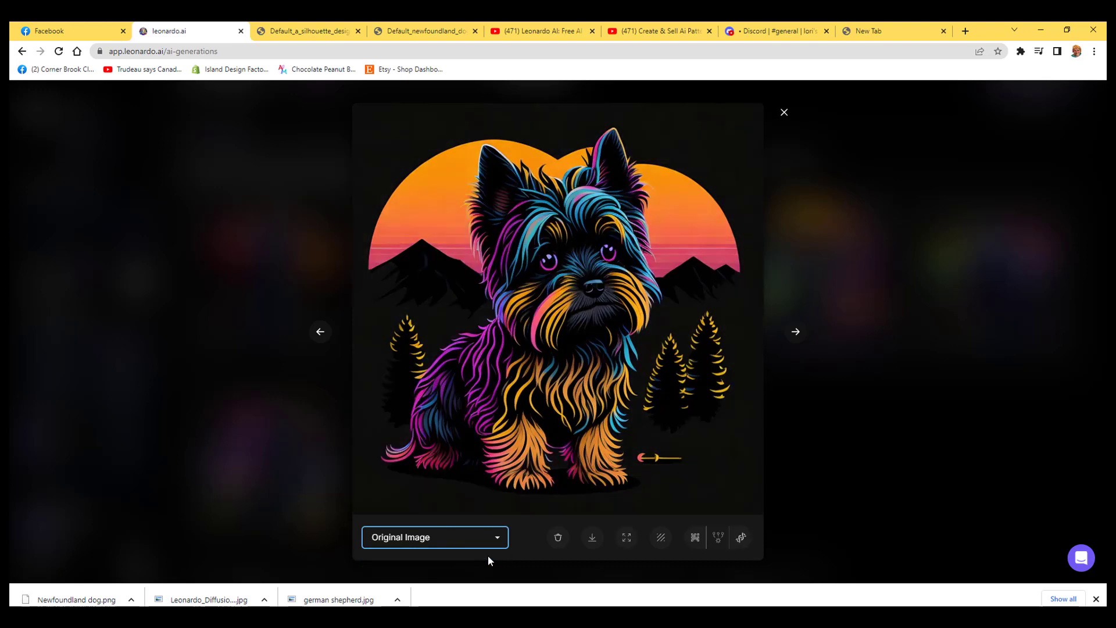
click(496, 536)
click(487, 568)
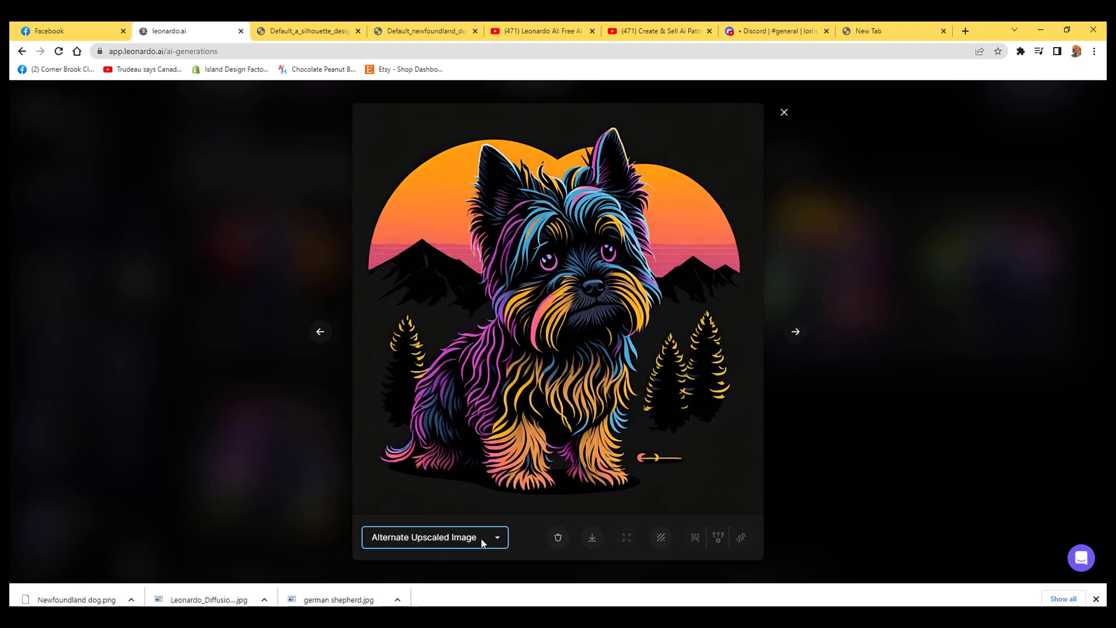
- Remove the background from the second terrier image and display its No Background version
click(661, 539)
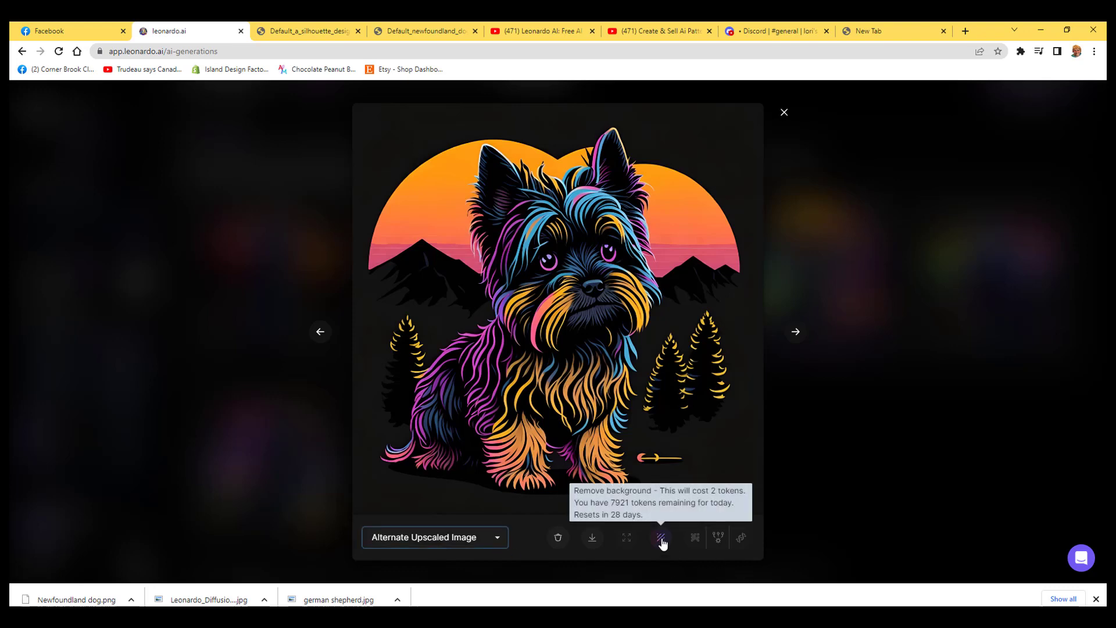
click(661, 539)
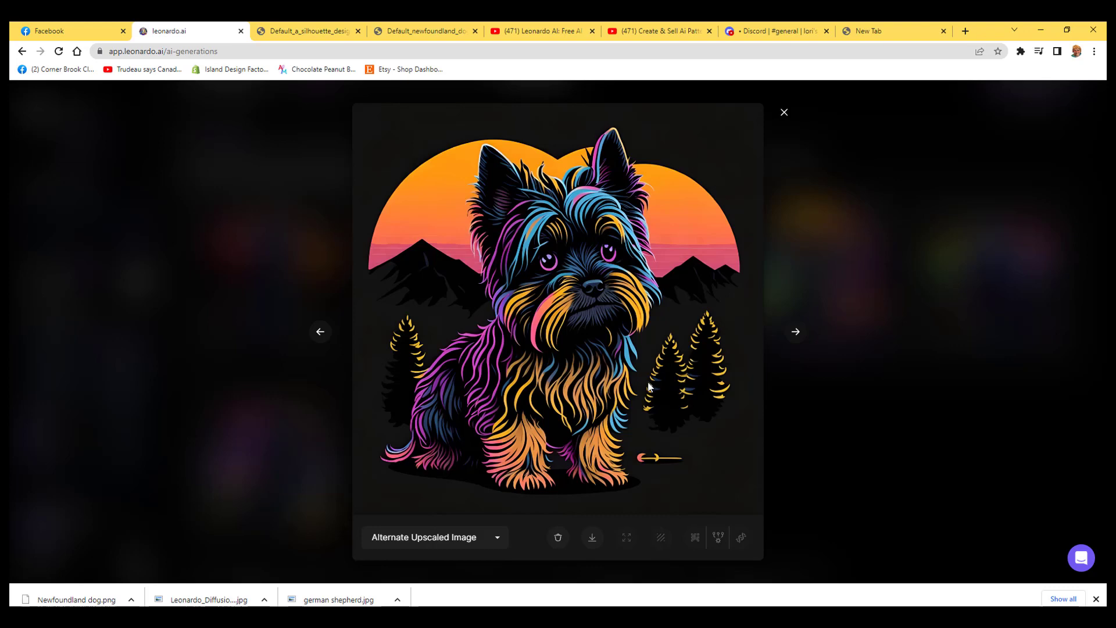
click(496, 538)
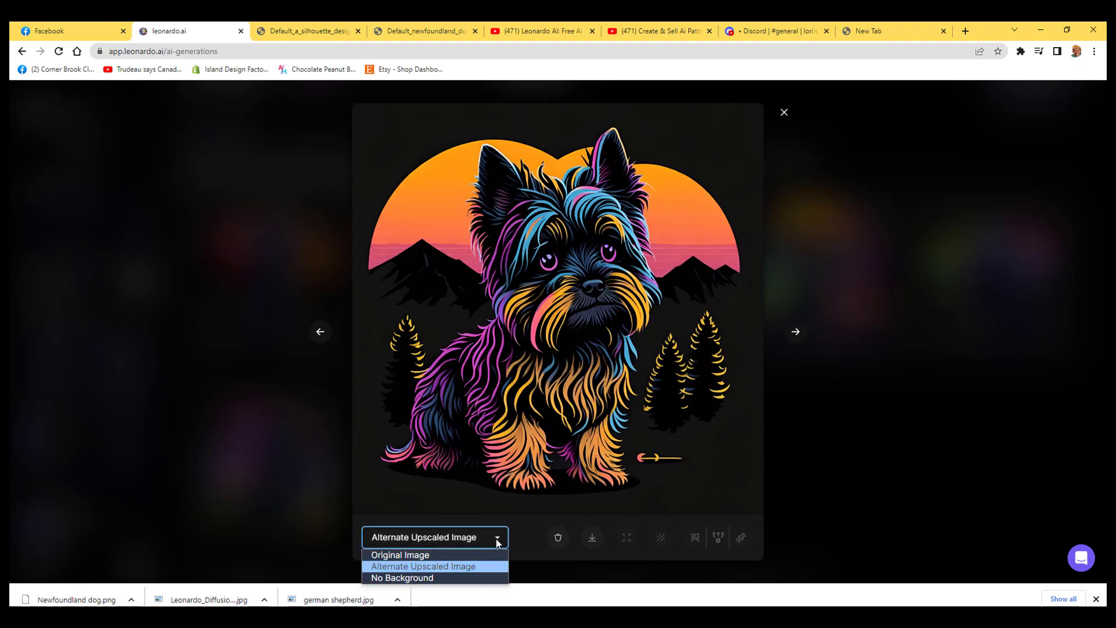
click(454, 578)
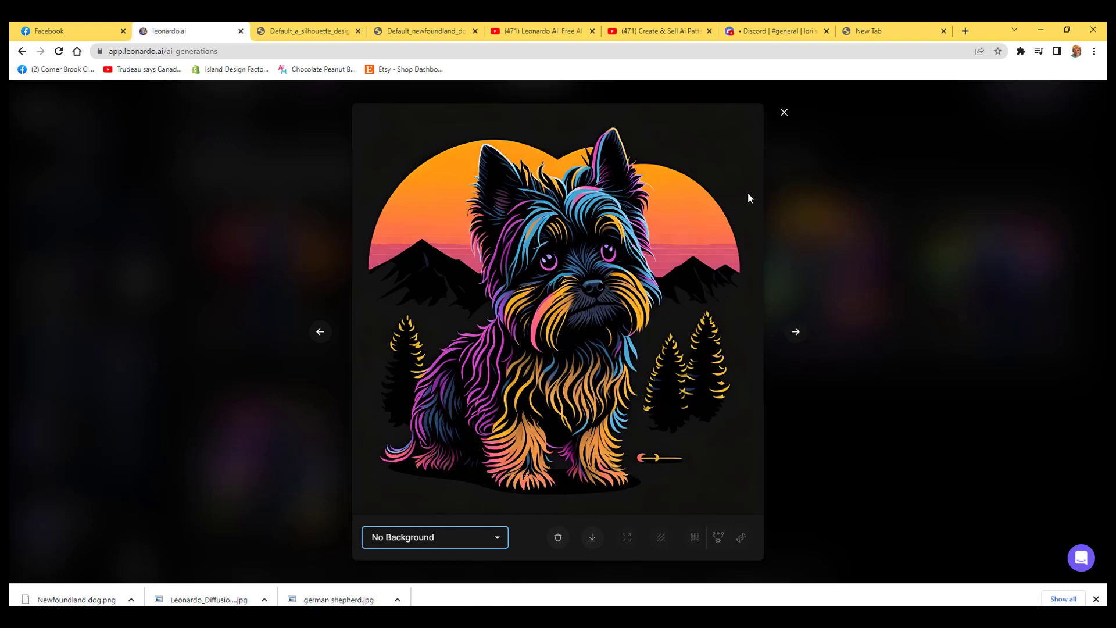
- Open the second terrier's background-free version as a full-size download, then return to the generated images
click(593, 538)
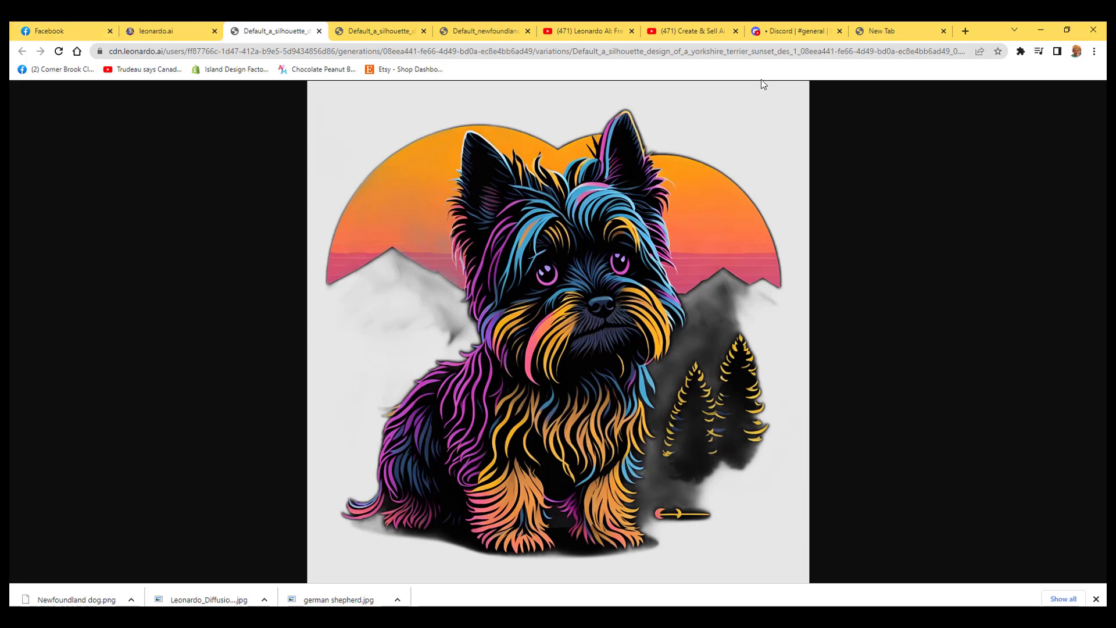
click(154, 31)
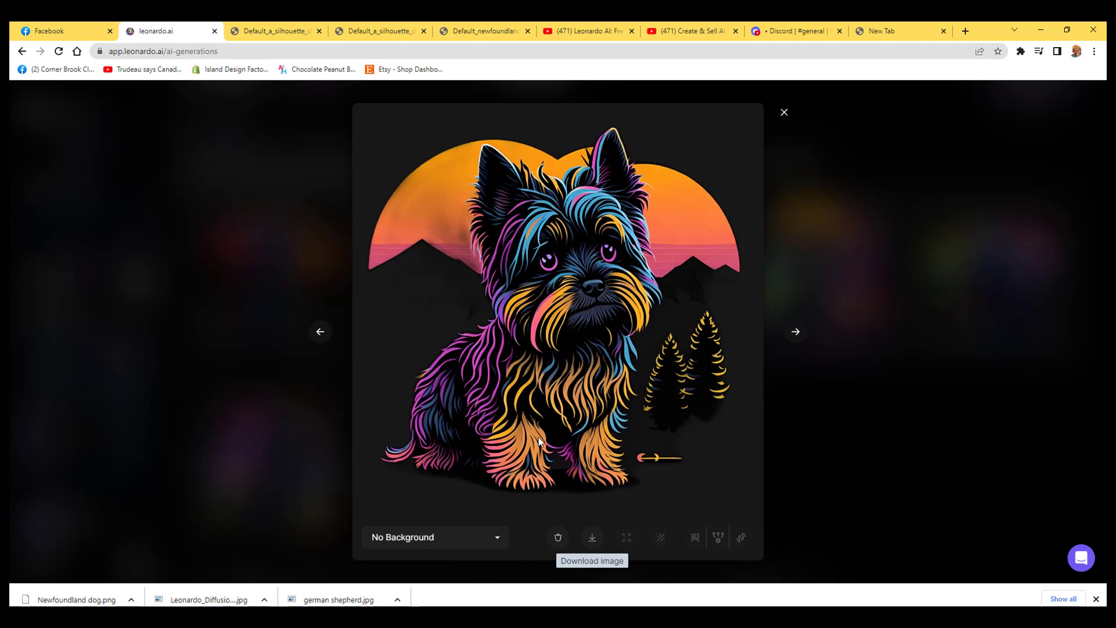
click(784, 113)
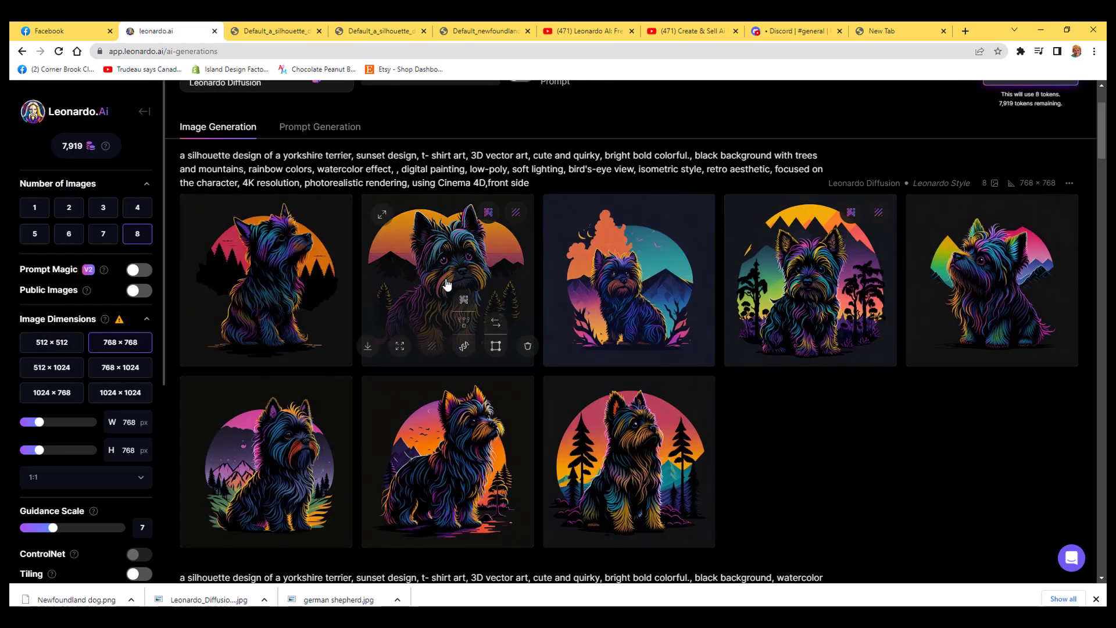
- Enlarge the second terrier image again and switch it to the Original Image version
click(488, 215)
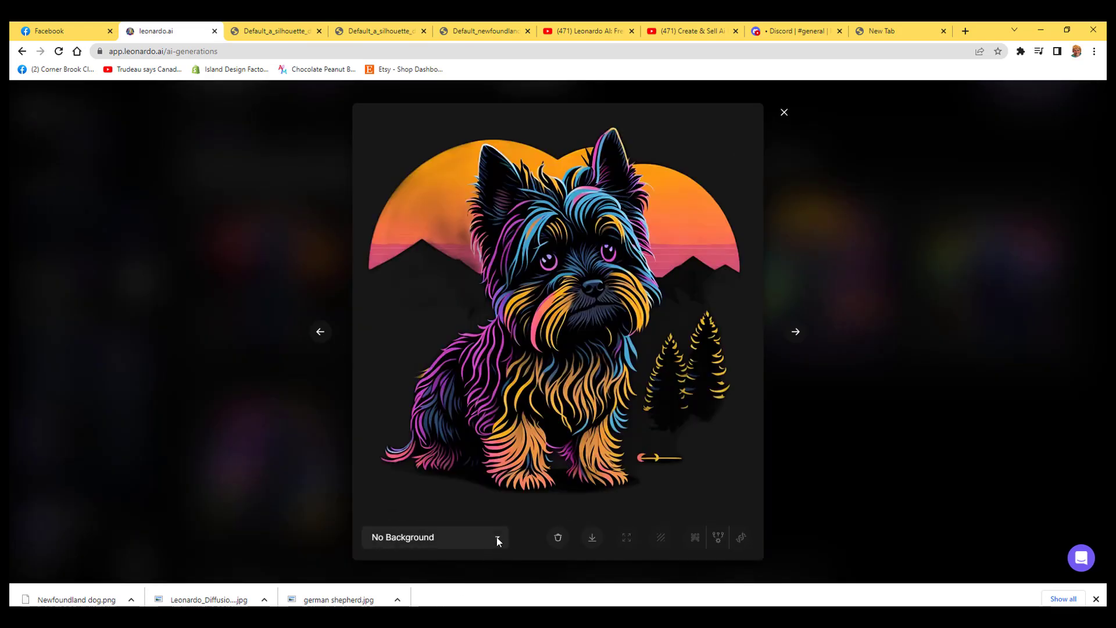
click(497, 537)
click(455, 555)
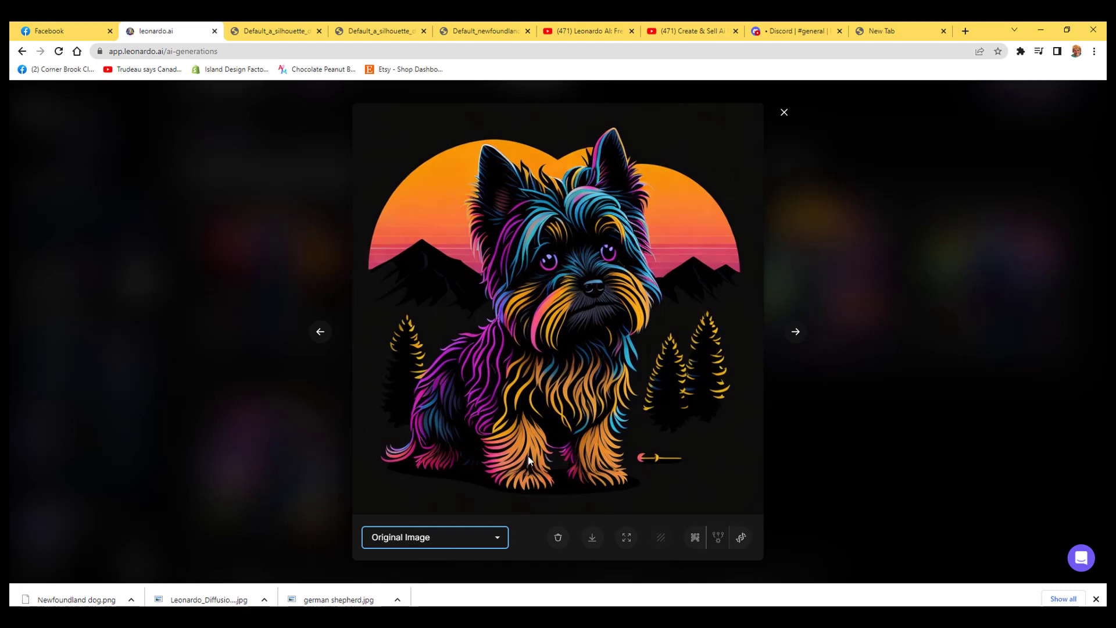
- Open the terrier's original image full size and save it to the Downloads folder as a JPG named yorkie
click(593, 538)
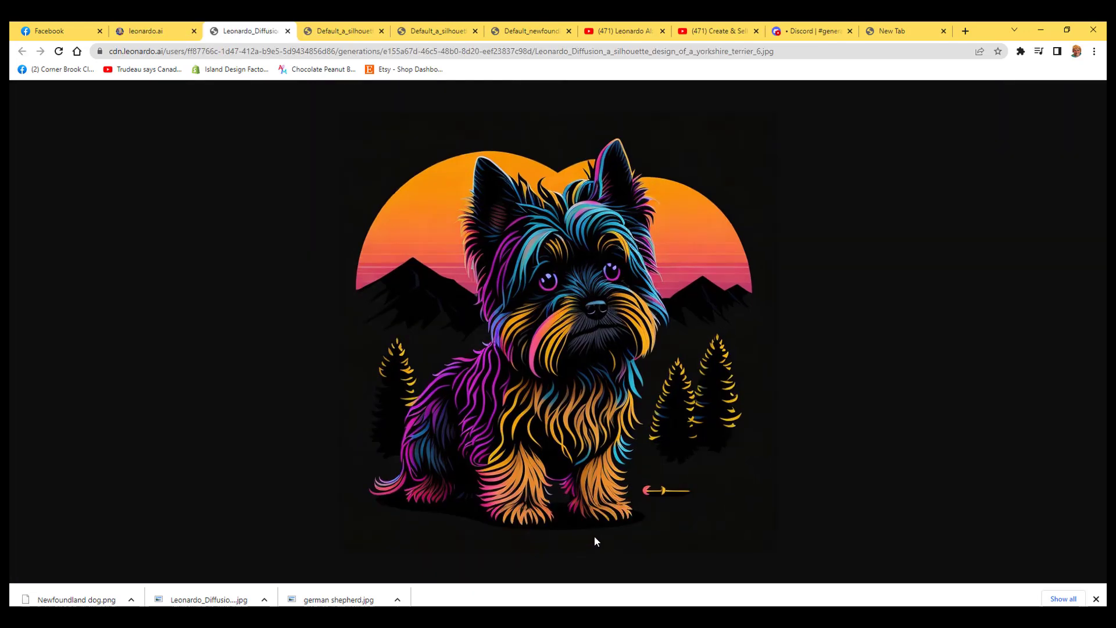
right_click(592, 321)
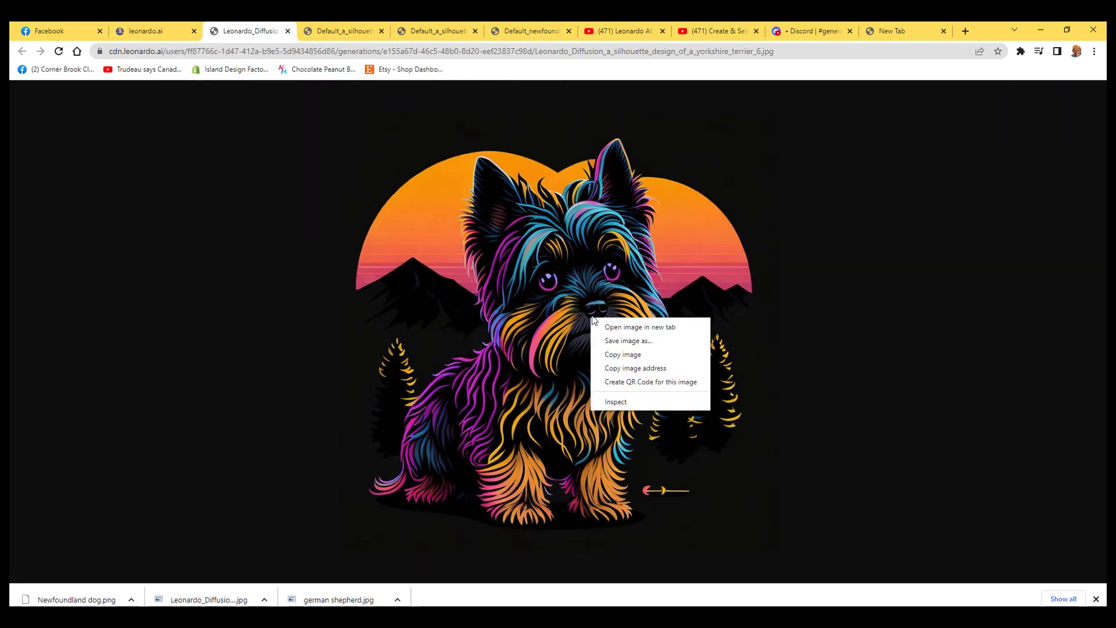
click(612, 340)
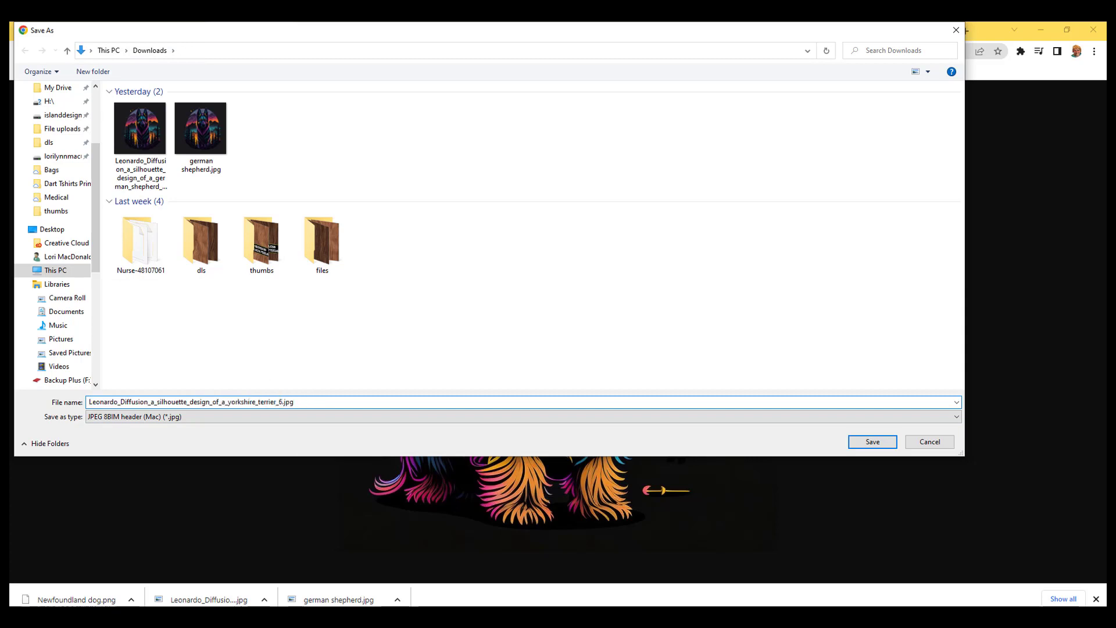
text(yoir)
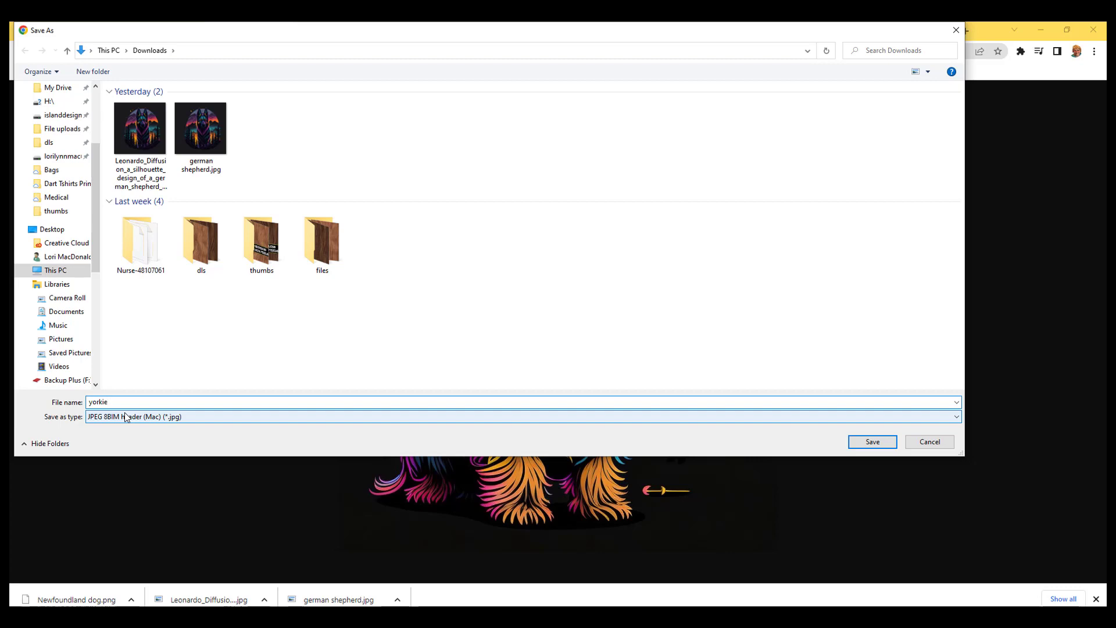
click(179, 420)
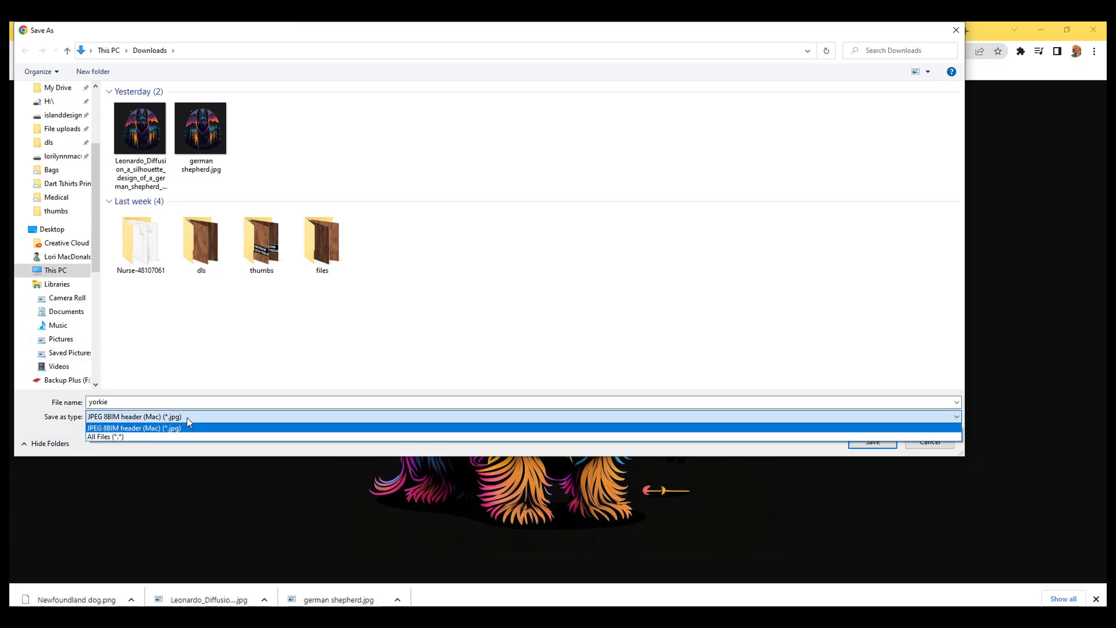
click(178, 421)
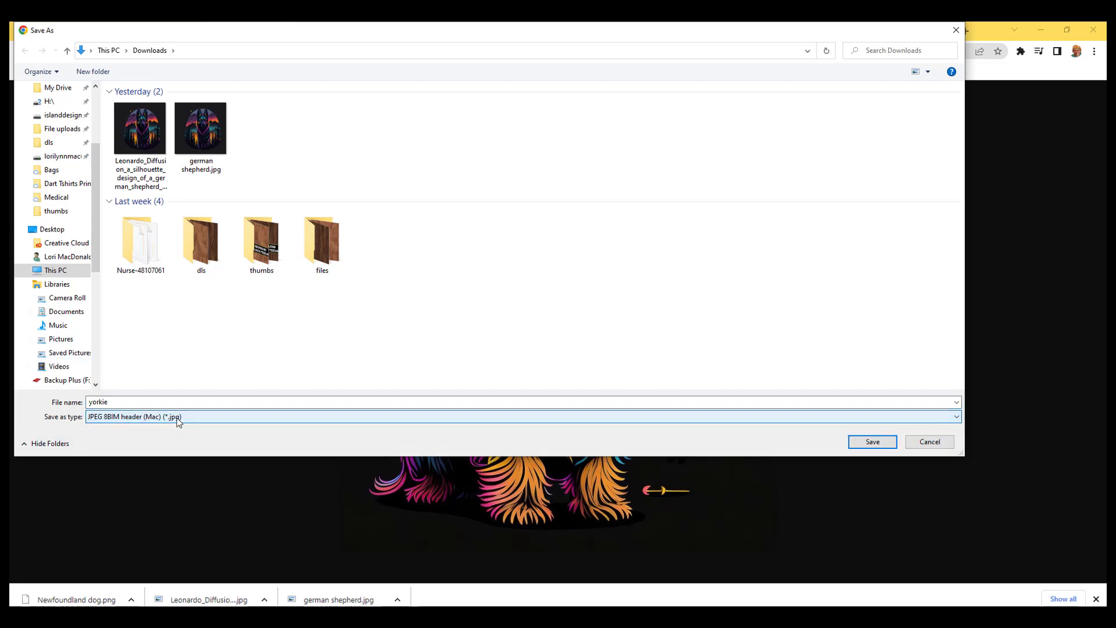
click(872, 443)
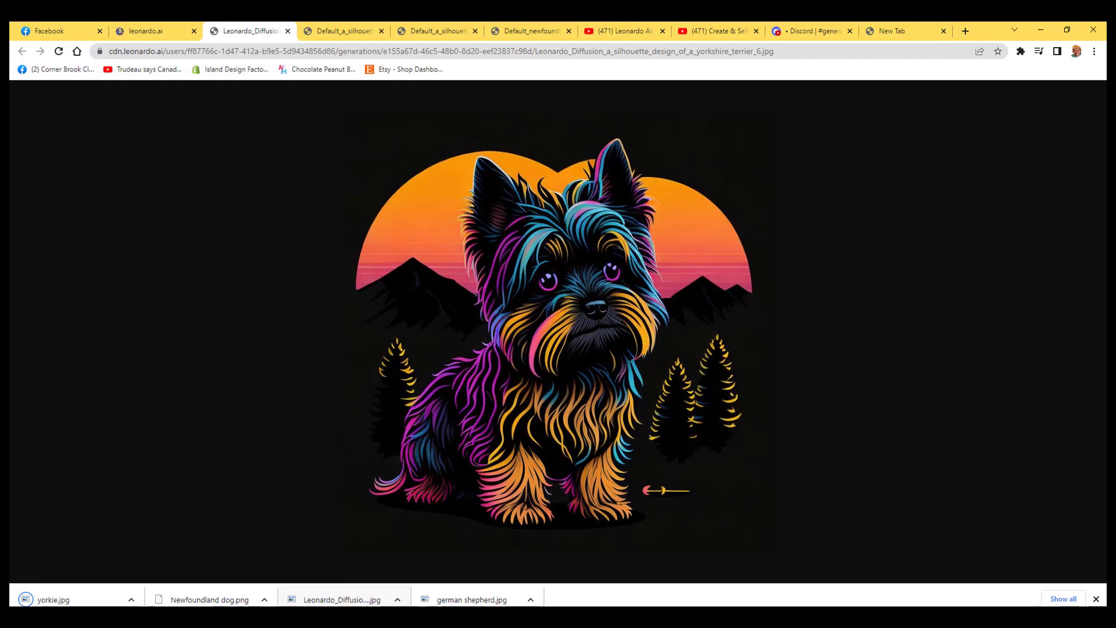
- Show the saved yorkie.jpg in its Downloads folder and open it in Photoshop
click(130, 601)
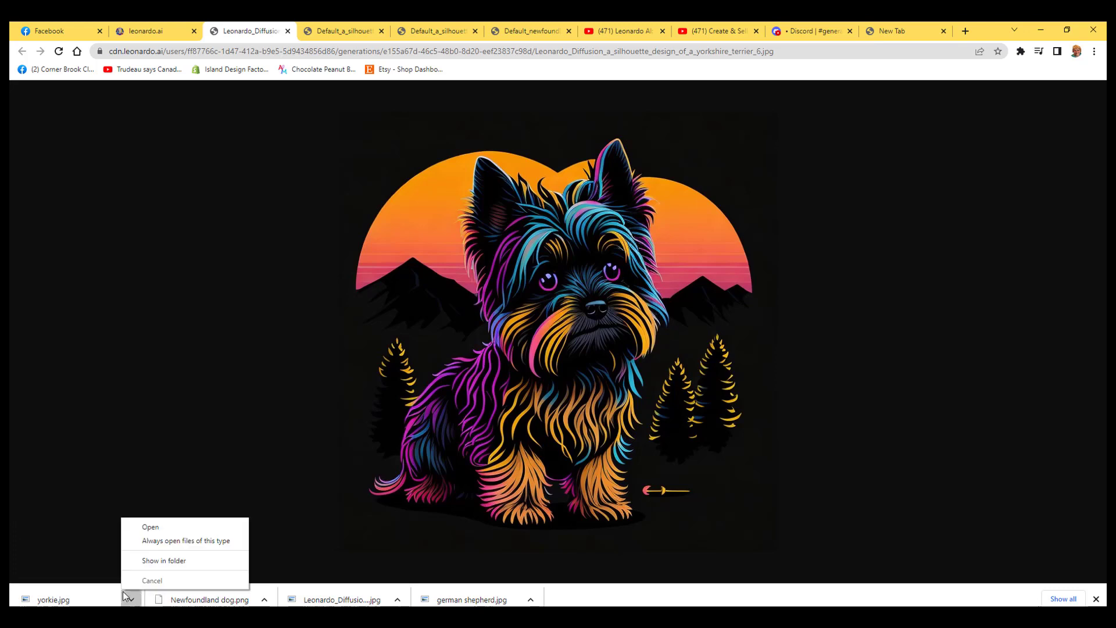
click(145, 560)
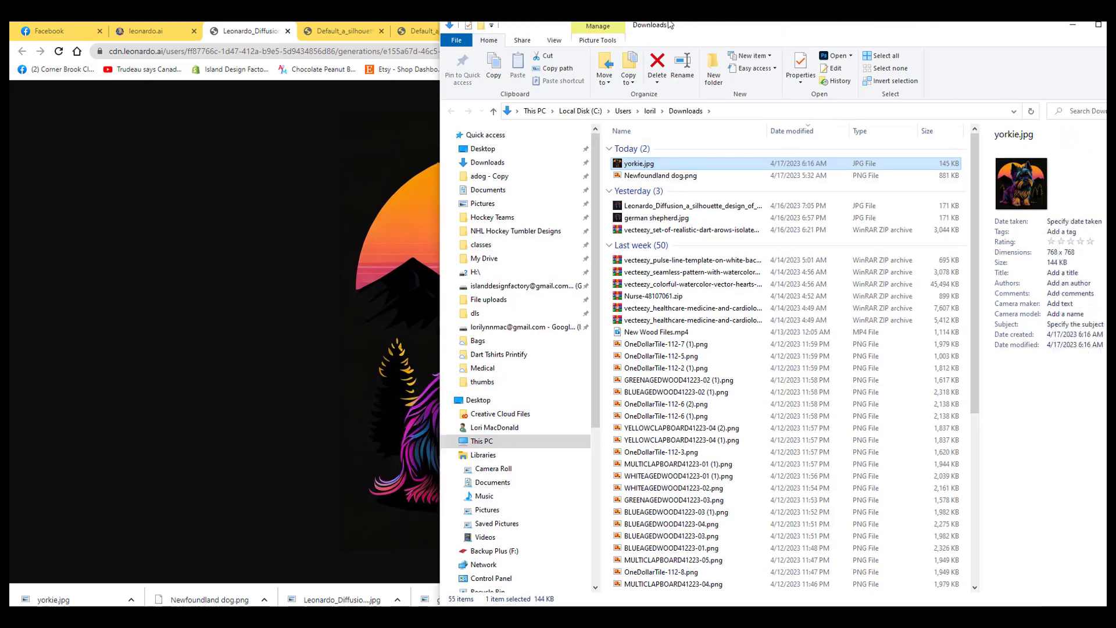
drag(512, 26, 326, 24)
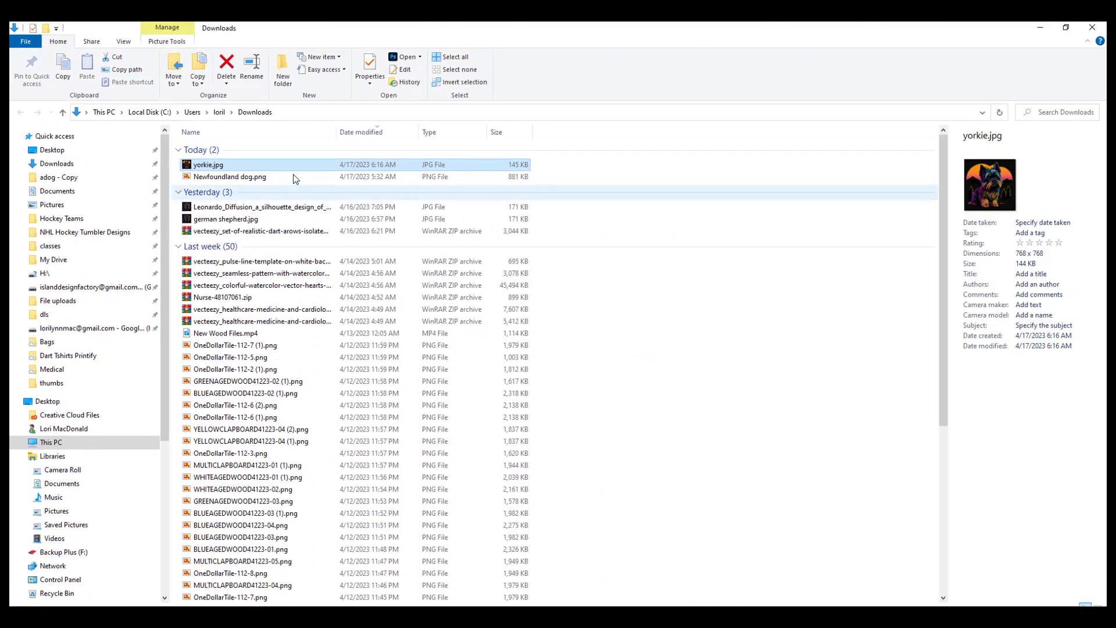
double_click(260, 165)
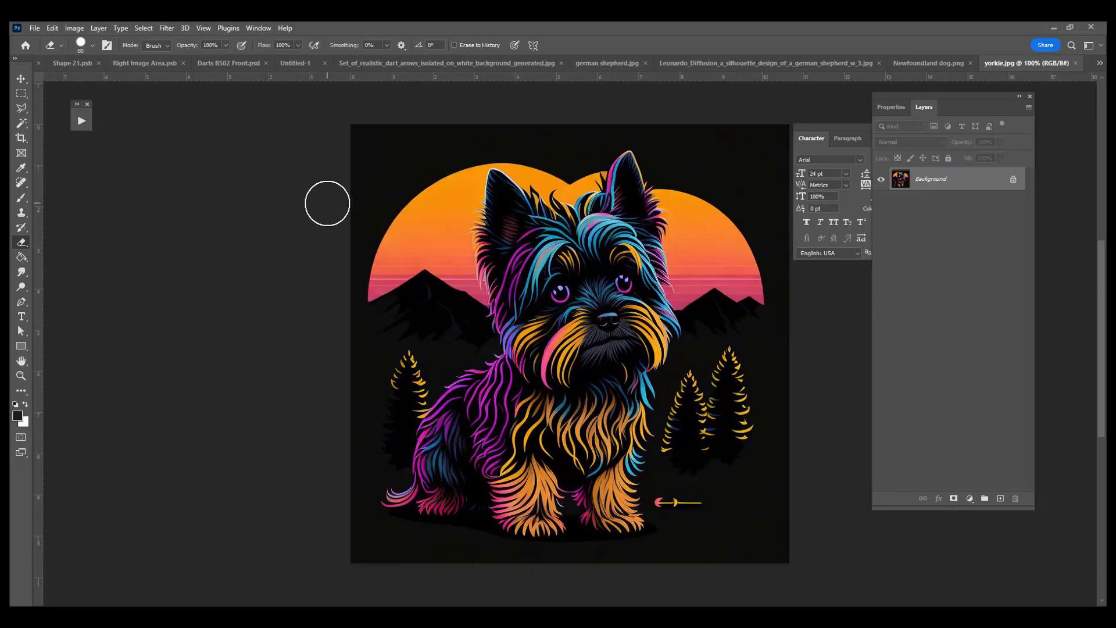
- With the Curvature Pen Tool, trace a path along the sunset's upper edge, around the raised ear and down to the sunset's right corner
click(29, 308)
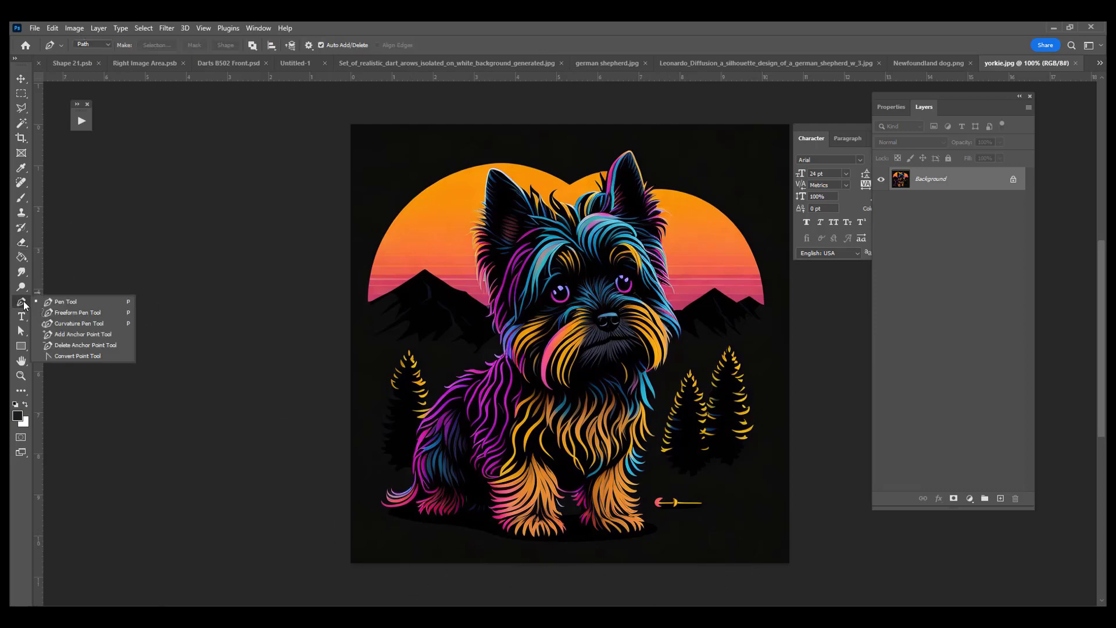
click(65, 323)
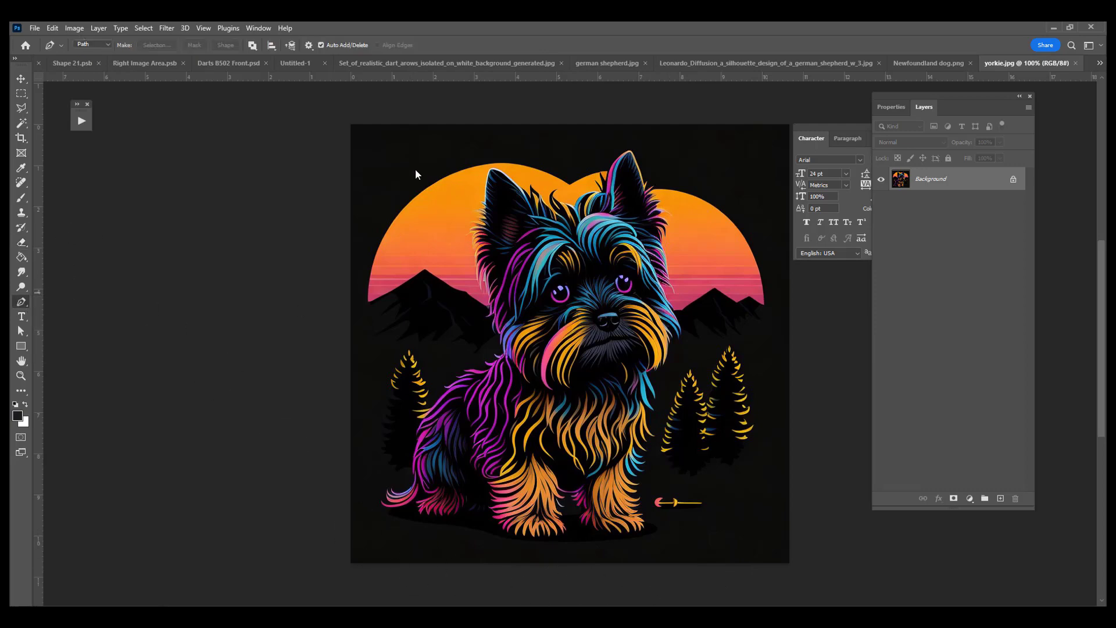
key(shift+p)
click(425, 189)
click(489, 163)
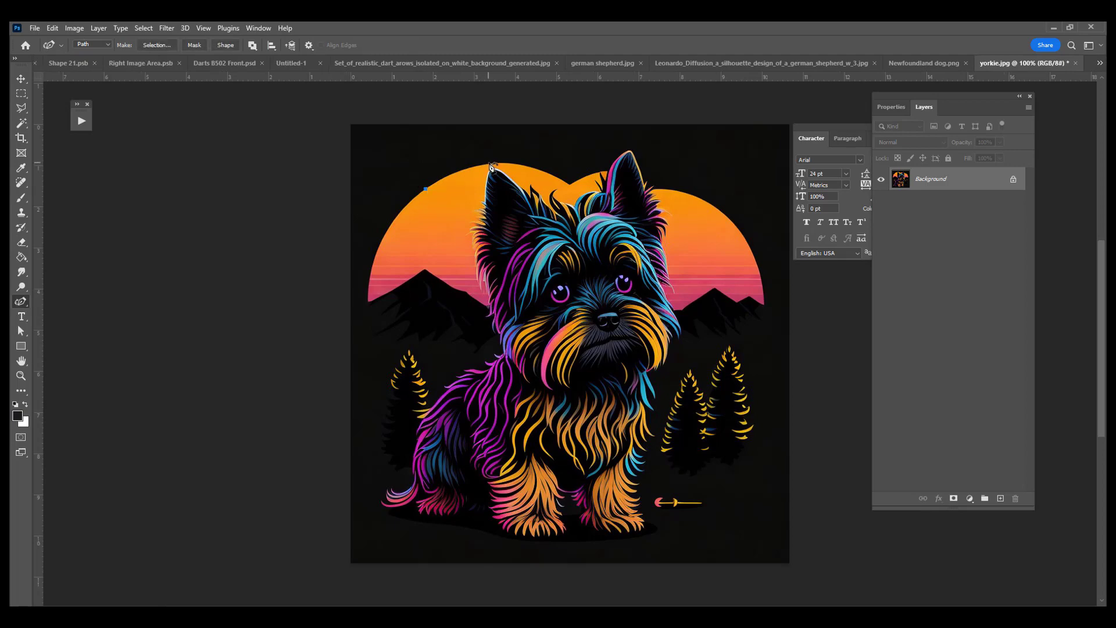
click(532, 167)
click(569, 184)
click(594, 172)
click(659, 184)
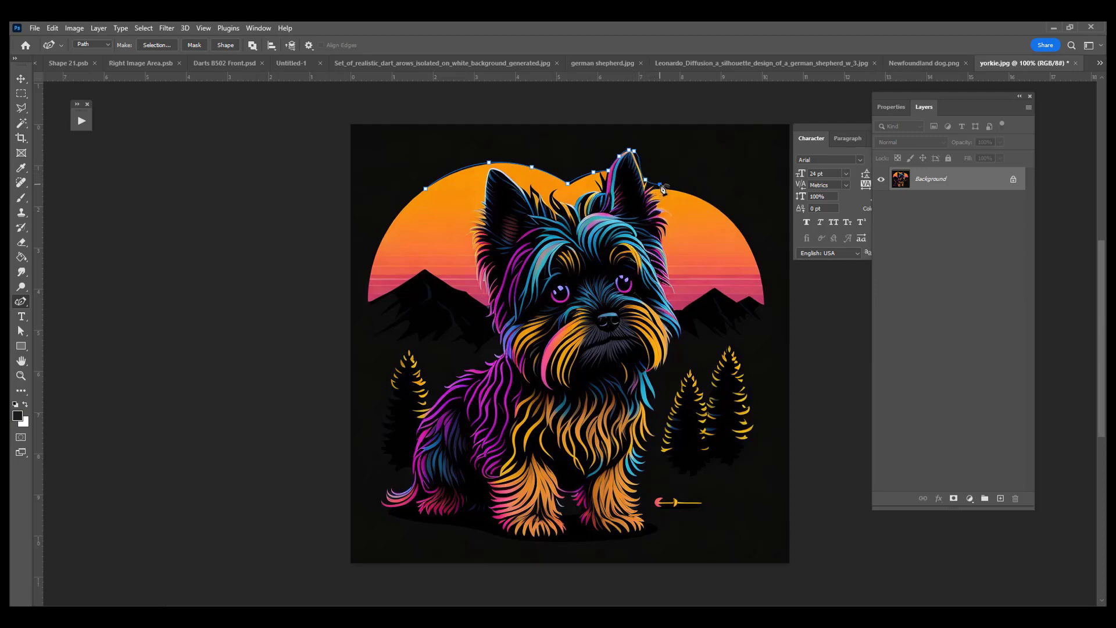
click(729, 212)
click(756, 256)
click(766, 305)
- Continue the path around the right trees, beneath the dog and up past the left tree and sunset edge, closing it at its starting point
click(756, 435)
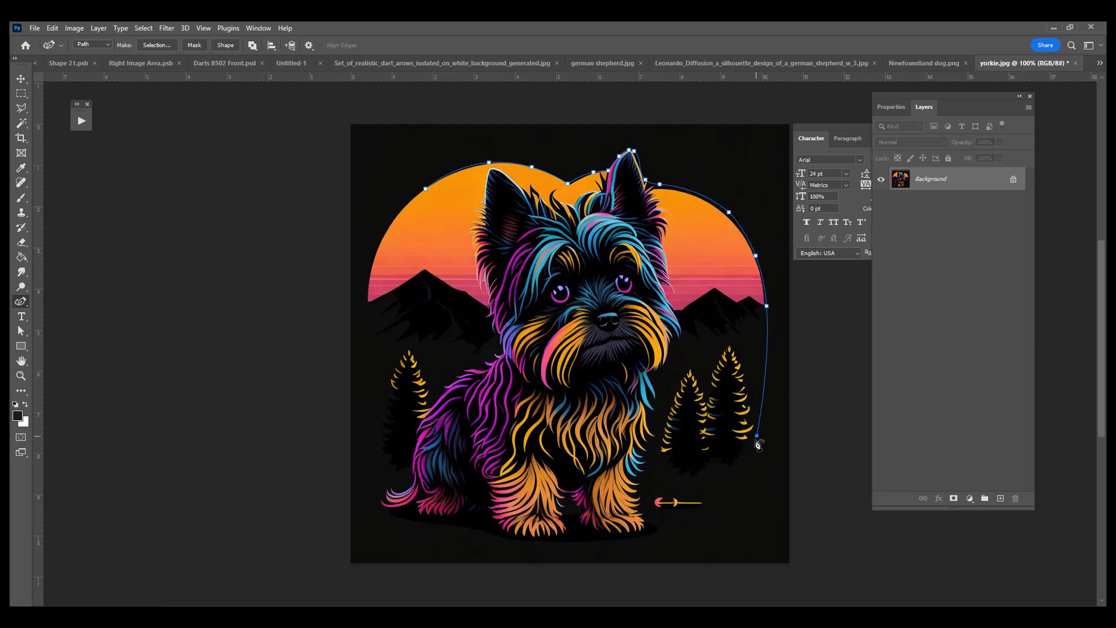
click(687, 534)
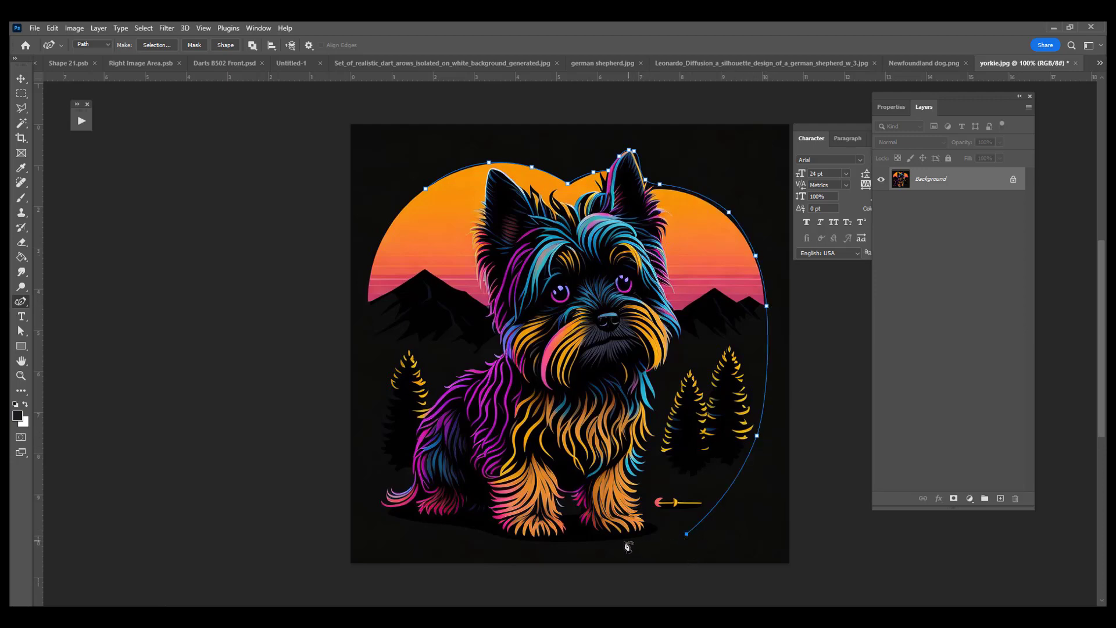
click(604, 545)
click(508, 543)
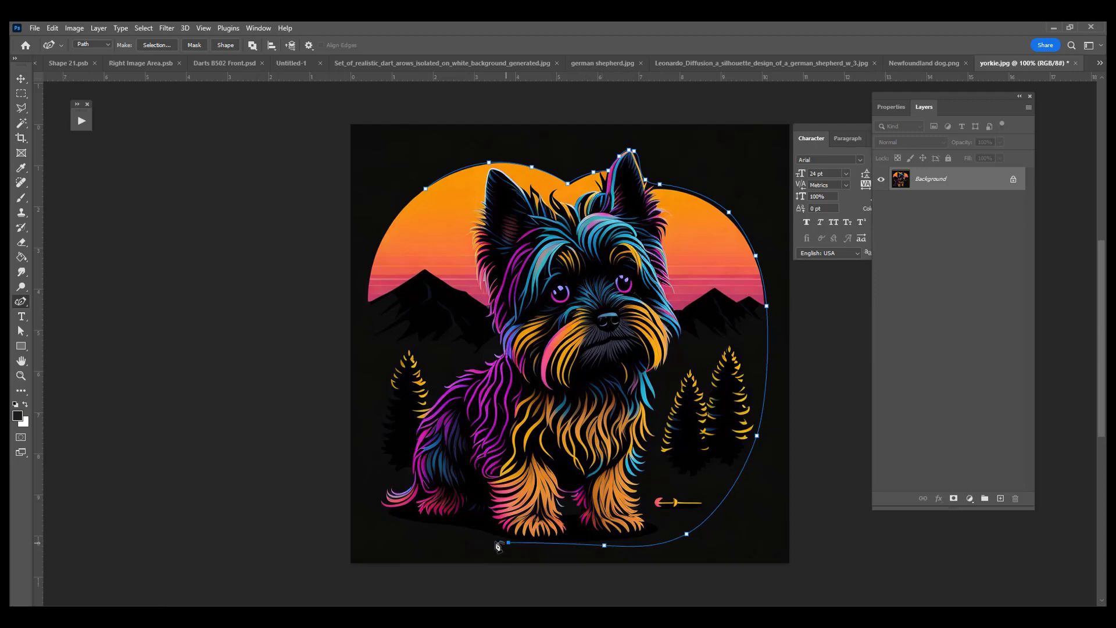
click(436, 530)
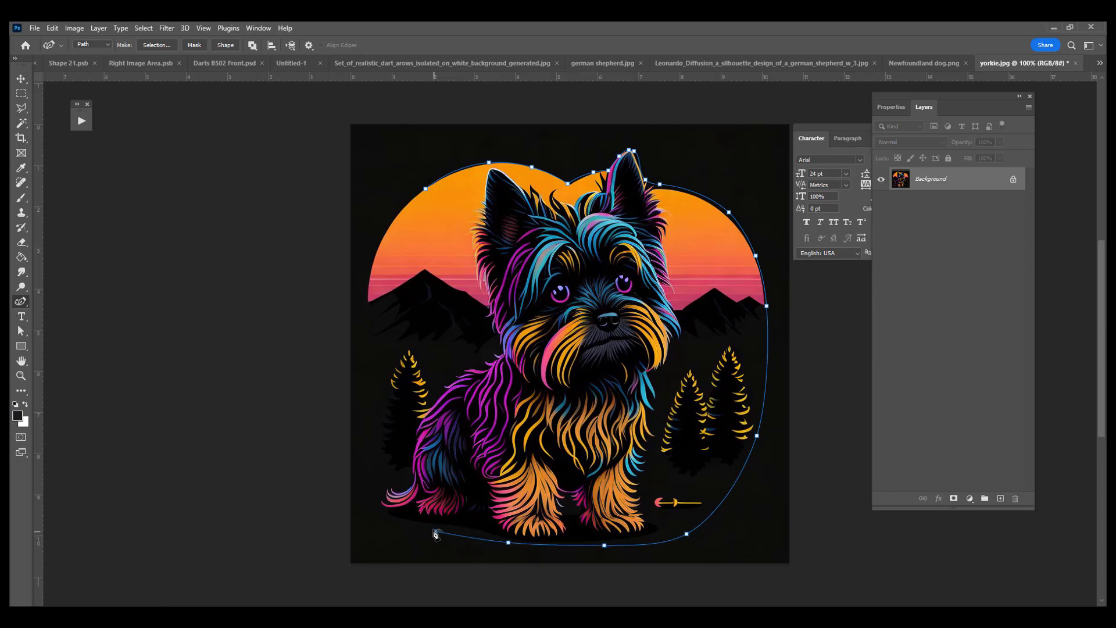
click(384, 511)
click(371, 440)
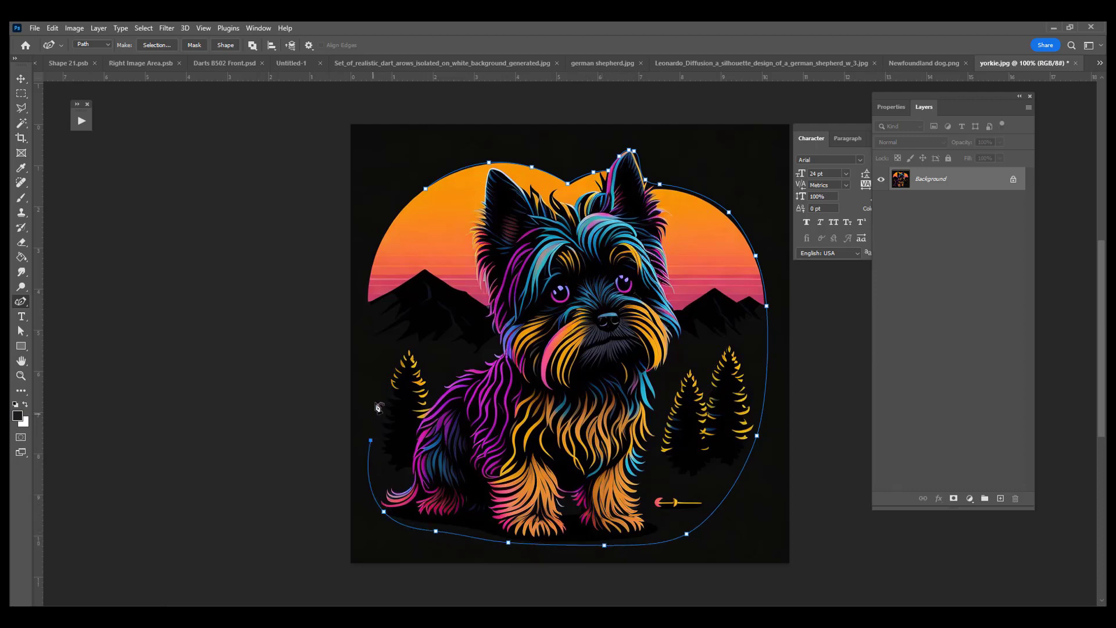
click(371, 374)
click(368, 297)
click(384, 234)
click(426, 190)
- Try making a new anti-aliased selection from the closed path with a 0-pixel feather radius, and undo it
right_click(425, 189)
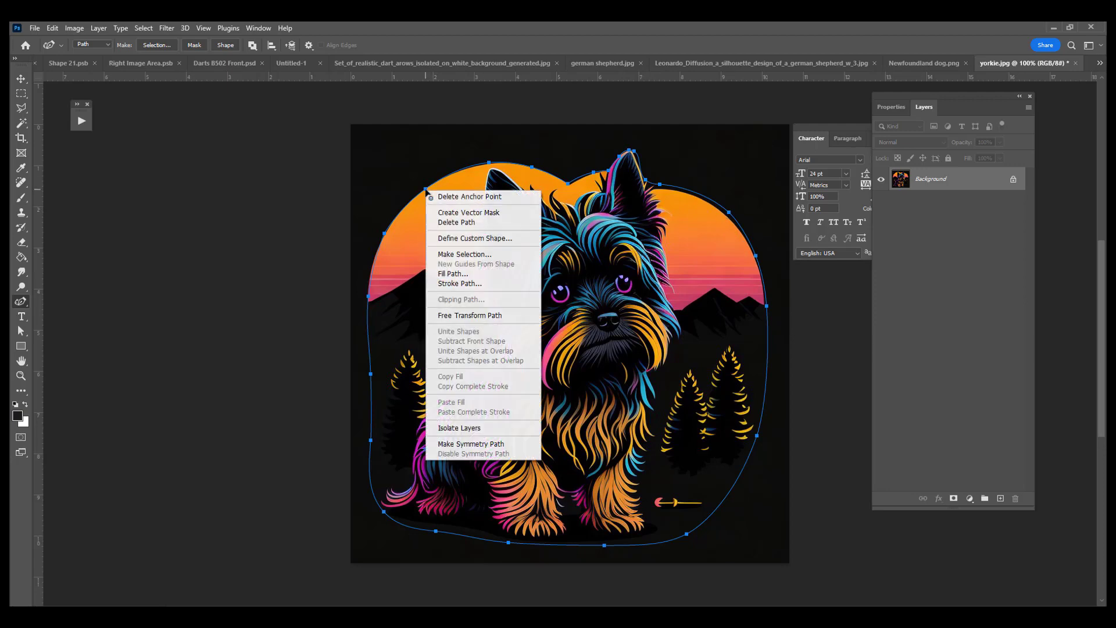
click(452, 256)
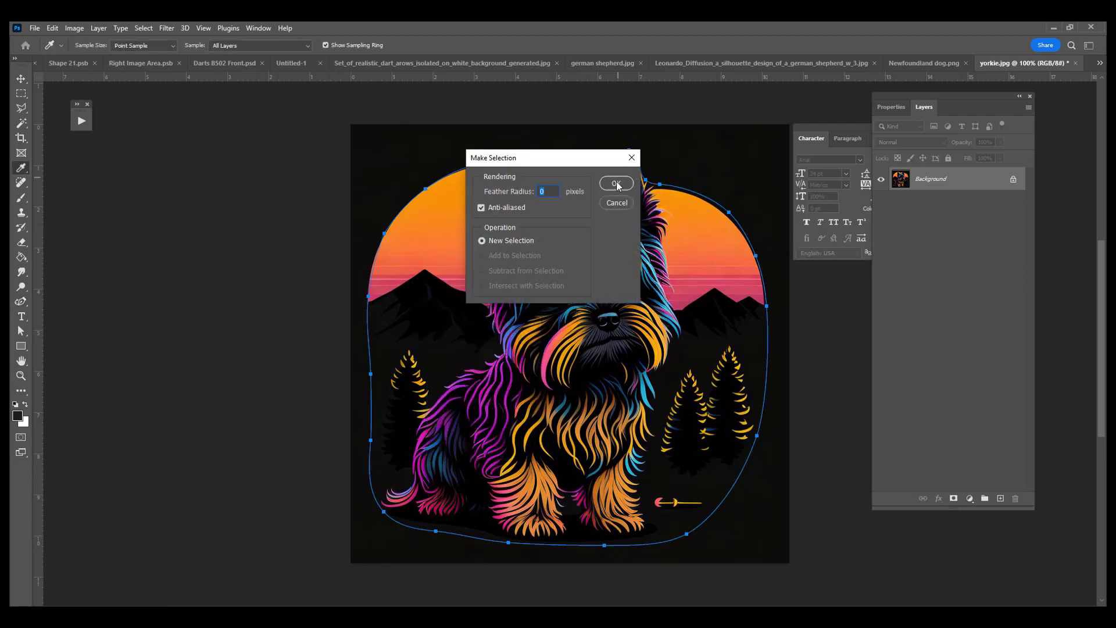
click(616, 183)
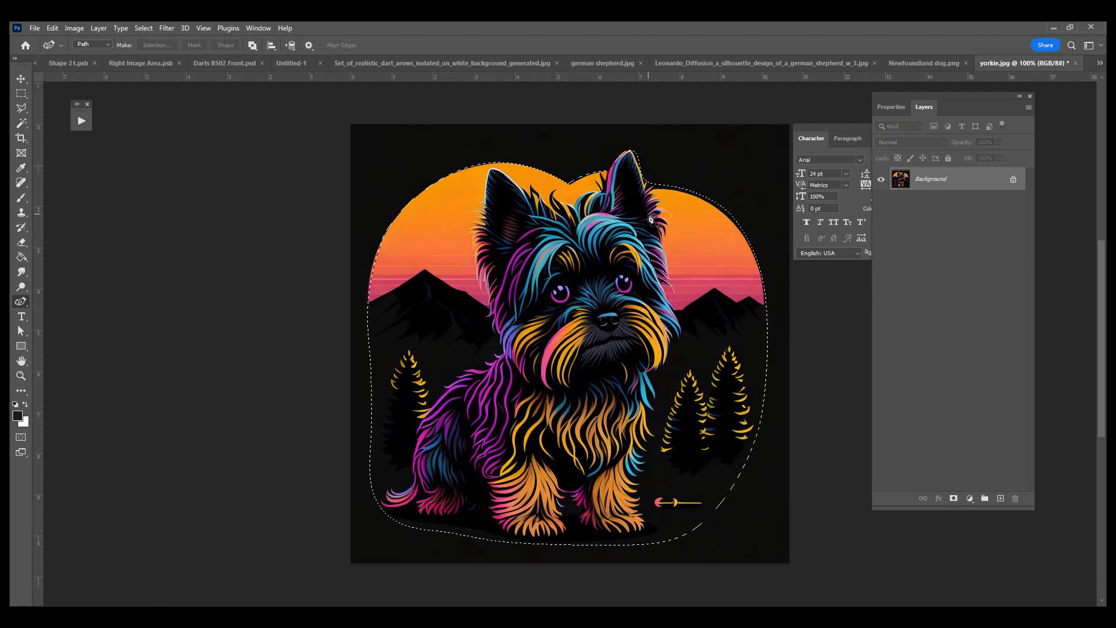
key(ctrl+z)
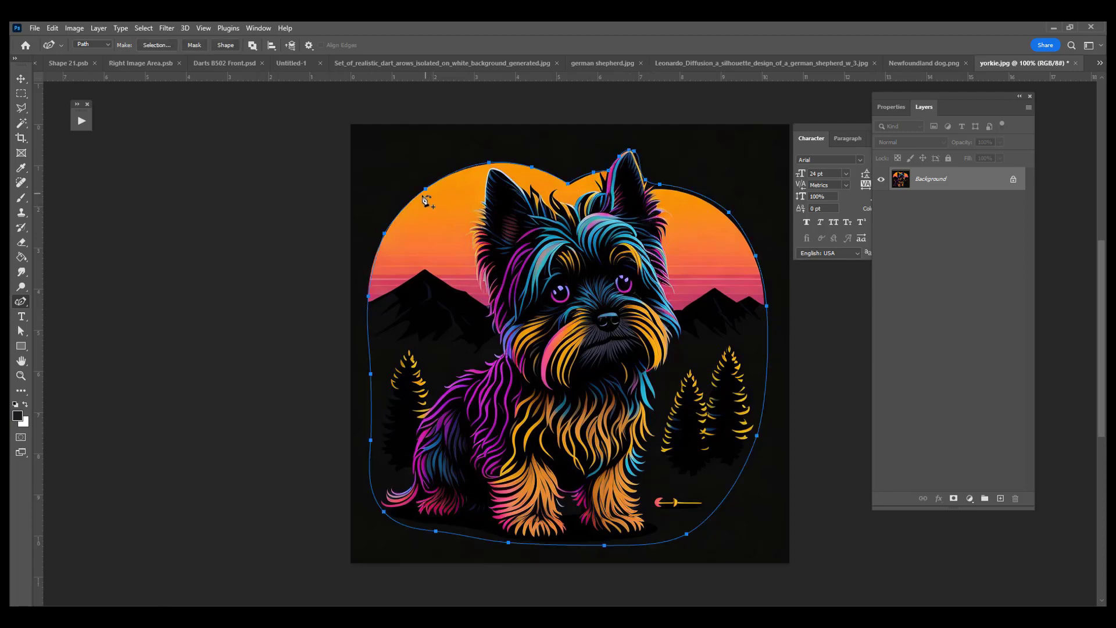
- Make a new selection from the closed path with a feather radius of 20 pixels
right_click(425, 188)
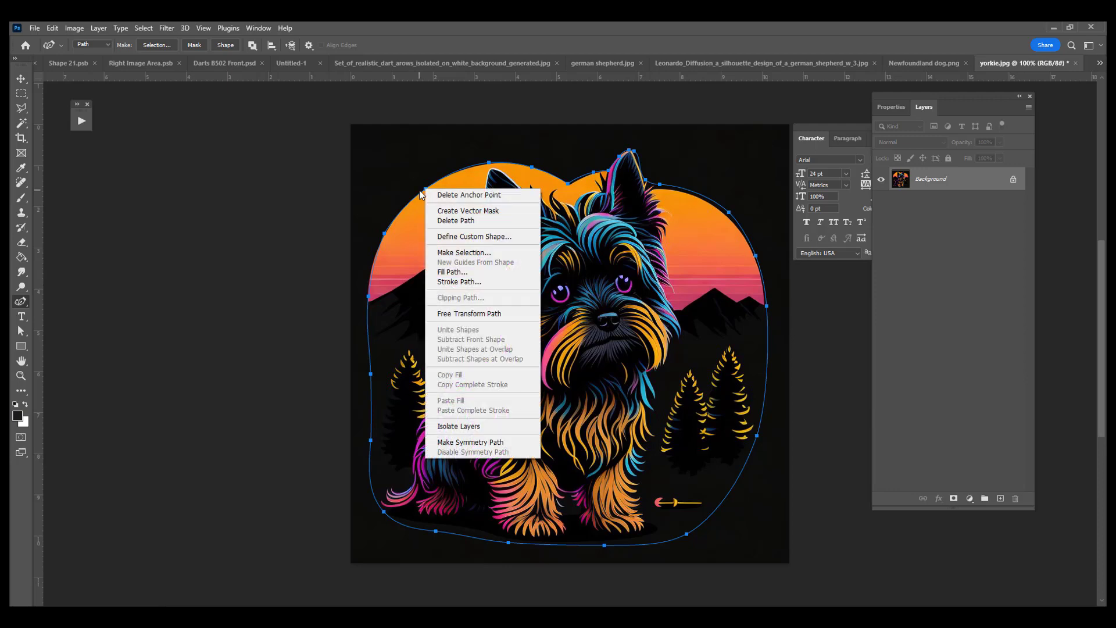
click(462, 253)
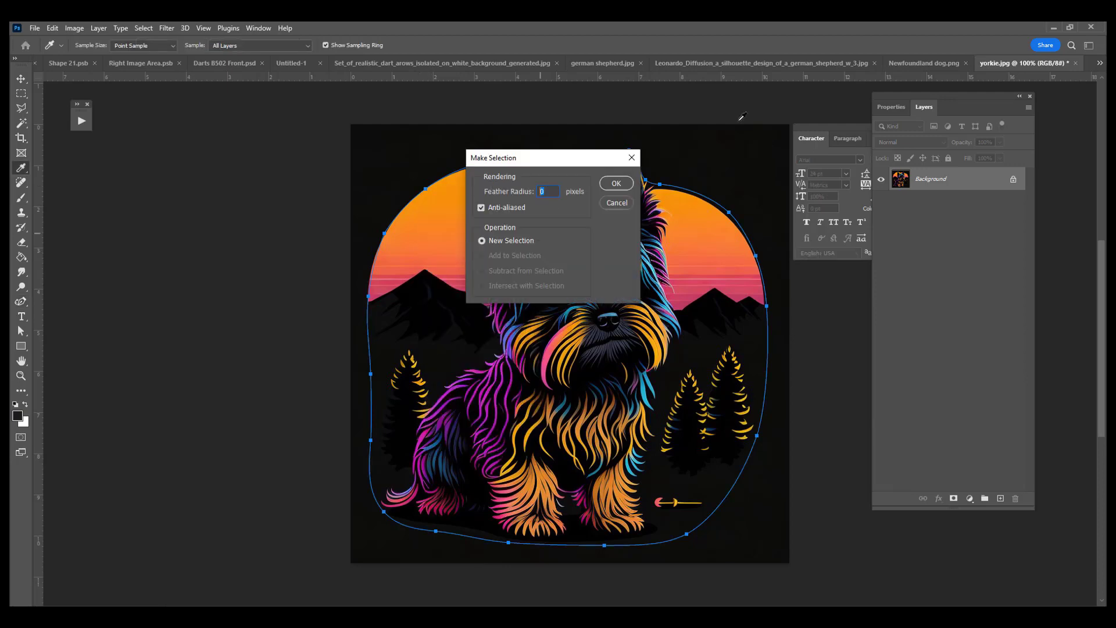
text(20)
click(618, 185)
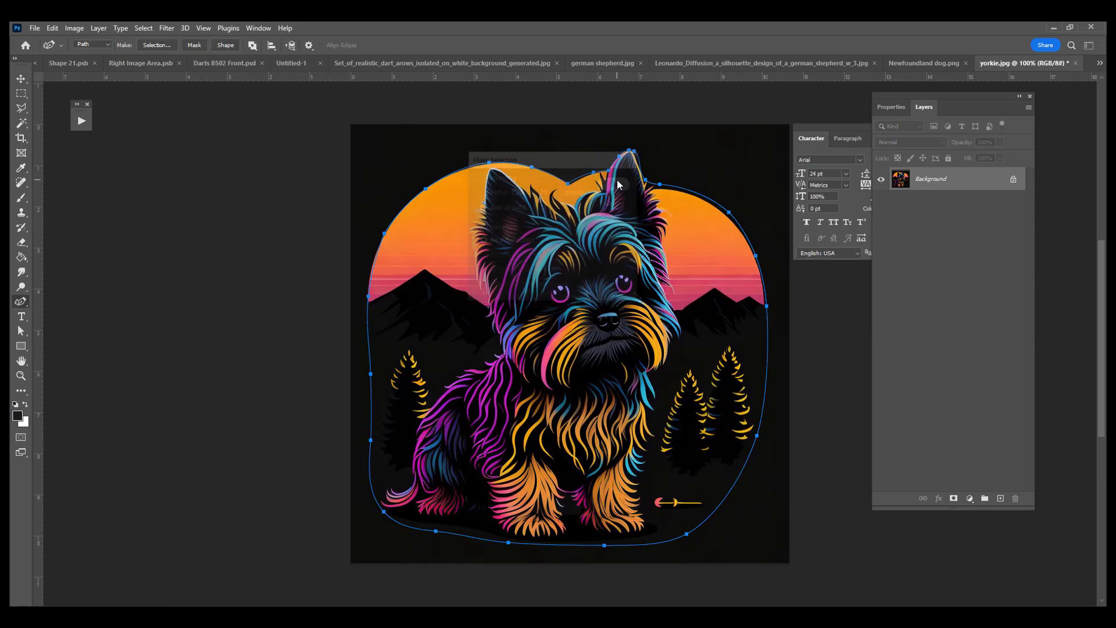
- Unlock the background layer, copy the feathered selection to a new layer, and hide the original layer
click(1014, 182)
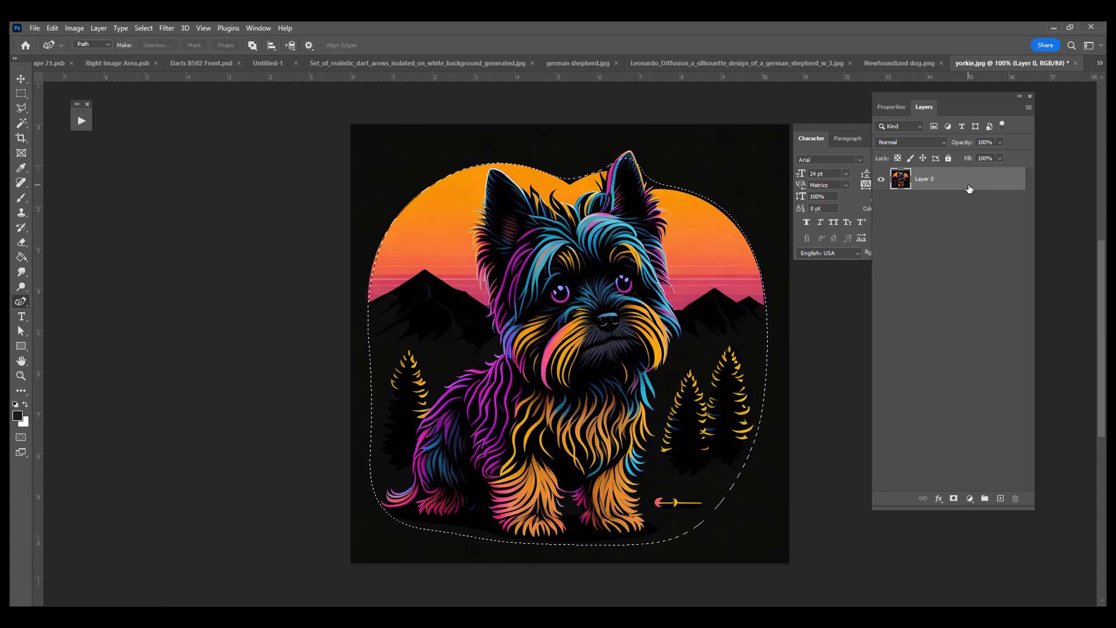
key(ctrl+j)
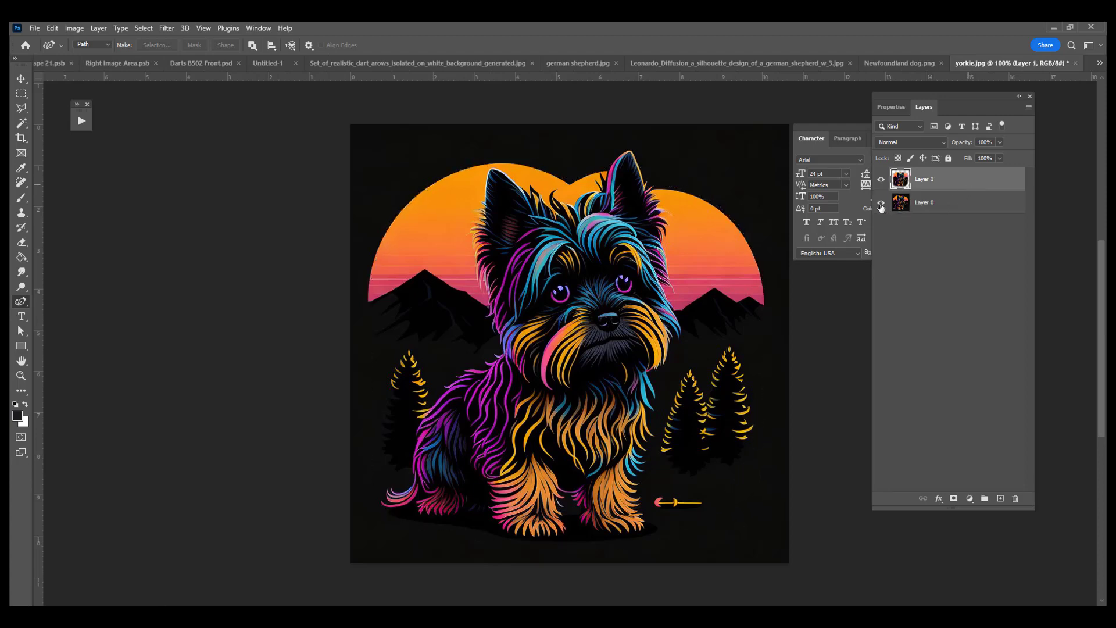
click(881, 205)
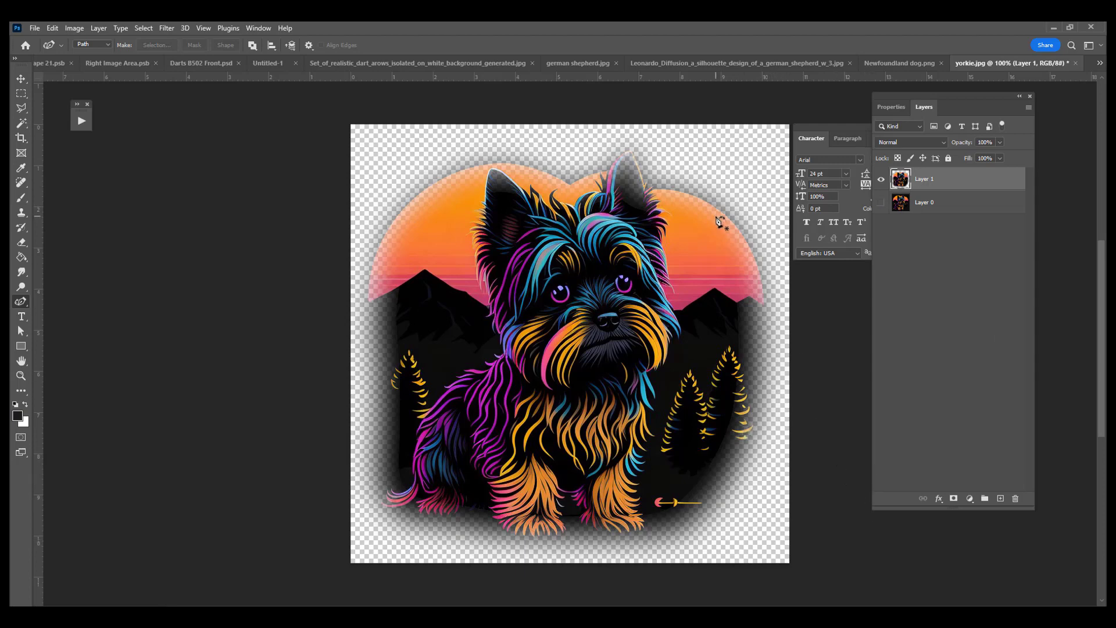
click(36, 29)
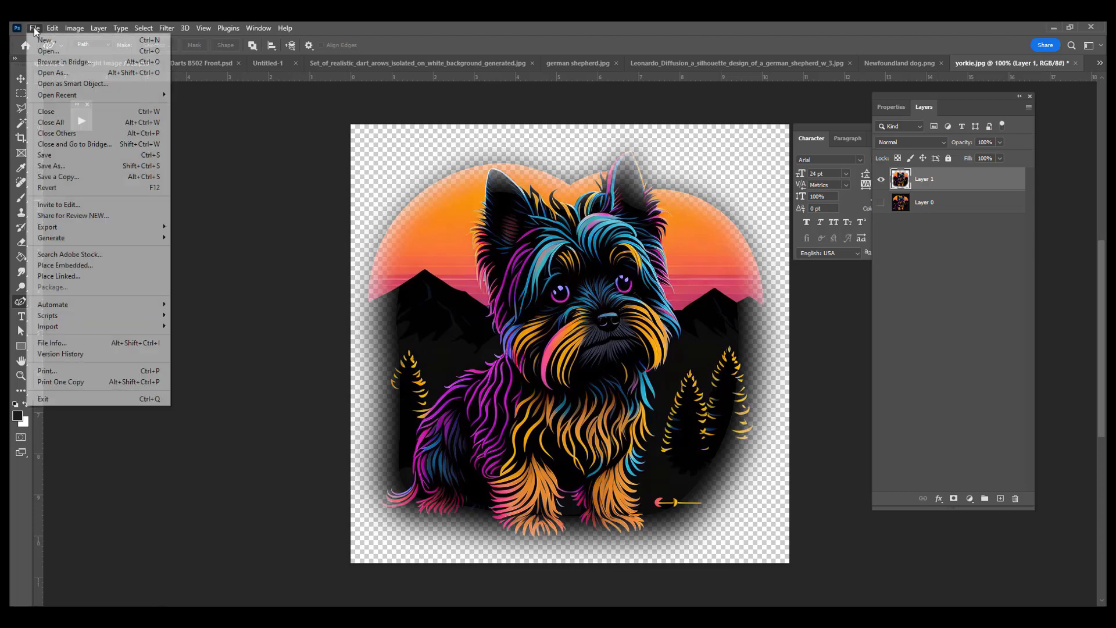
click(56, 166)
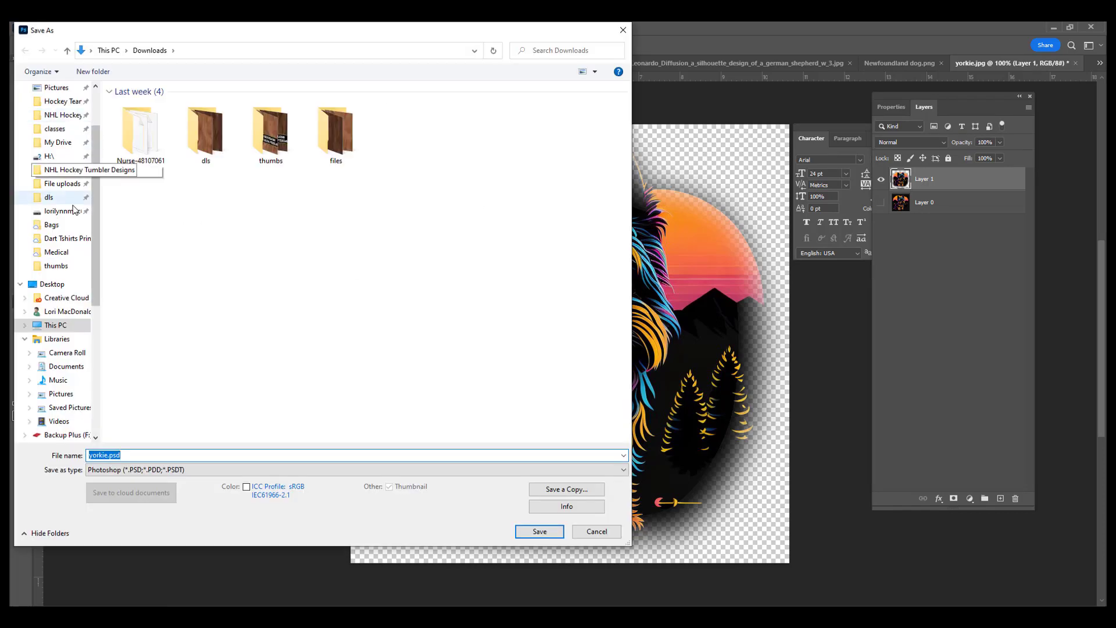
click(51, 284)
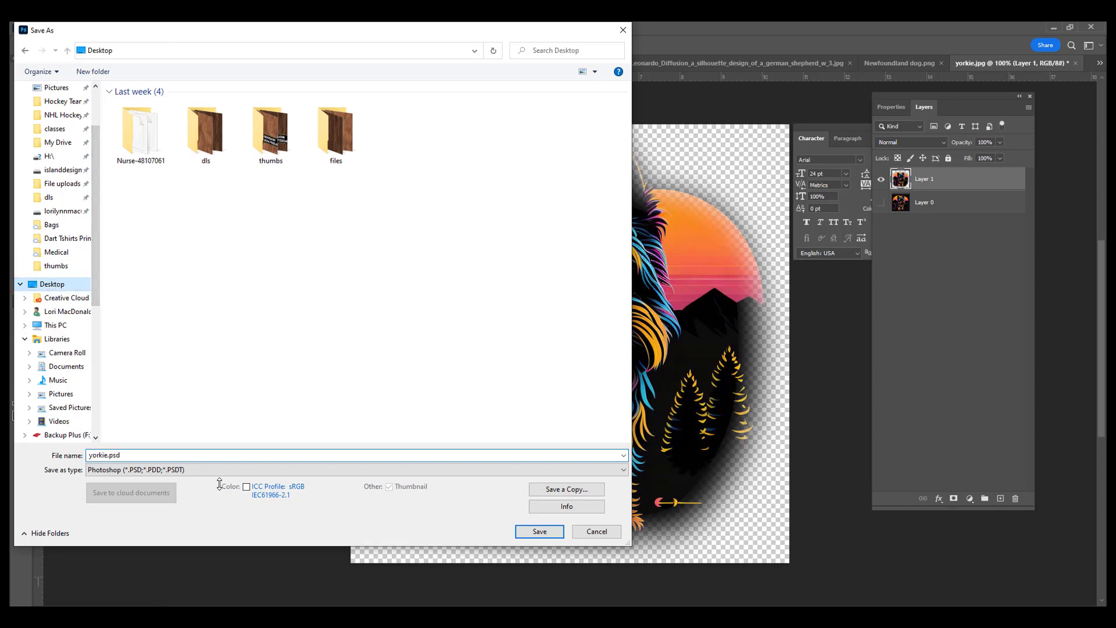
click(165, 471)
click(165, 472)
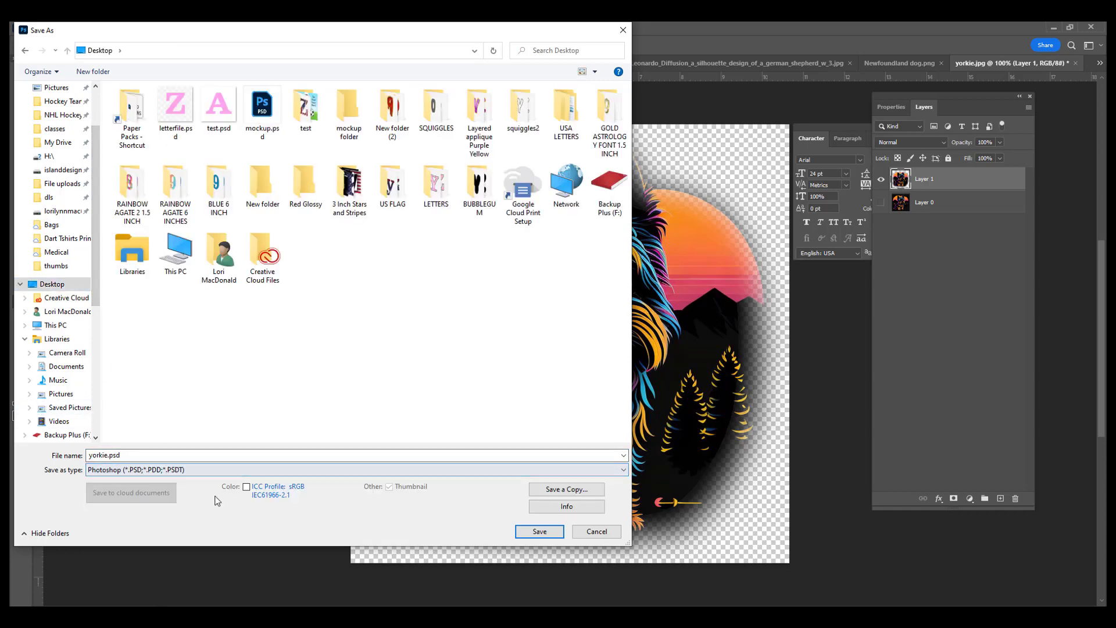
click(608, 532)
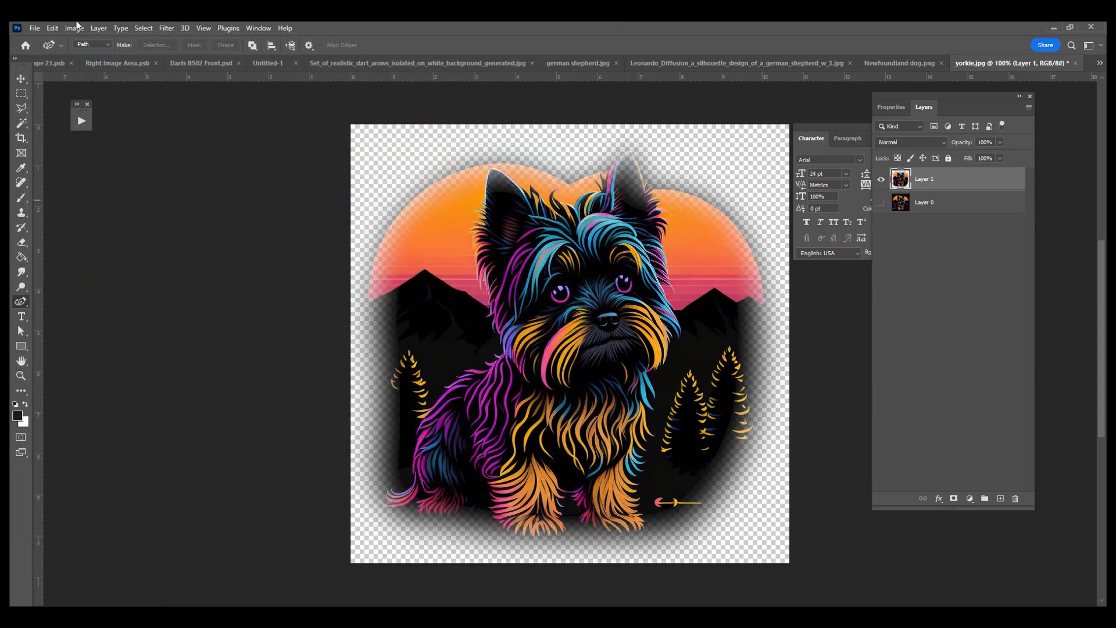
- Export the feathered yorkie cut-out as a PNG named yorkie.png to the Desktop folder
click(36, 29)
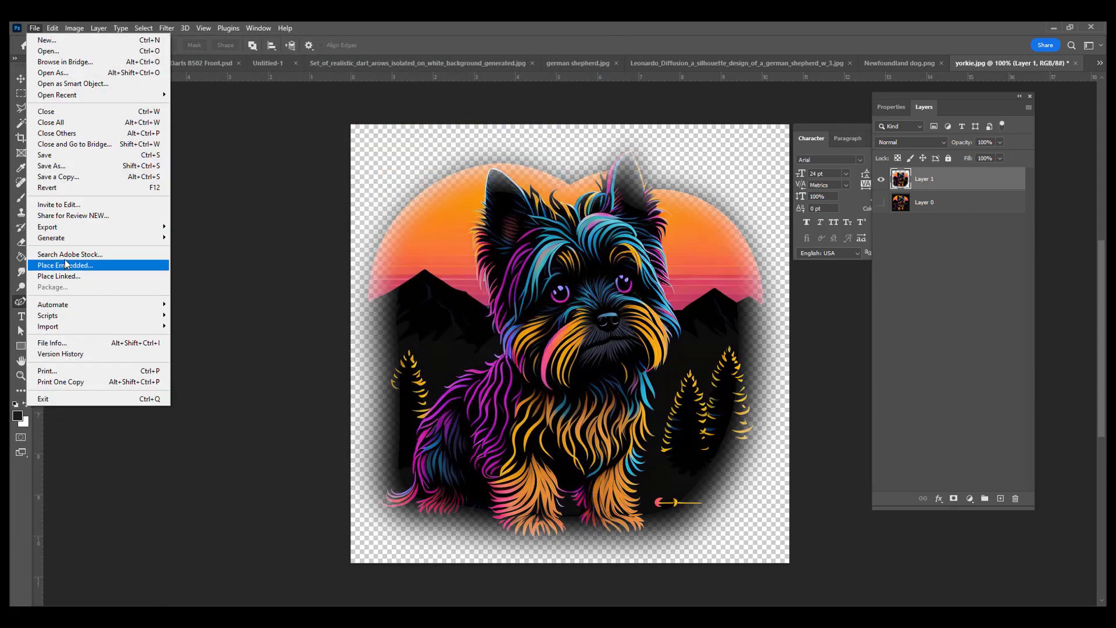
mouse_move(65, 234)
click(227, 227)
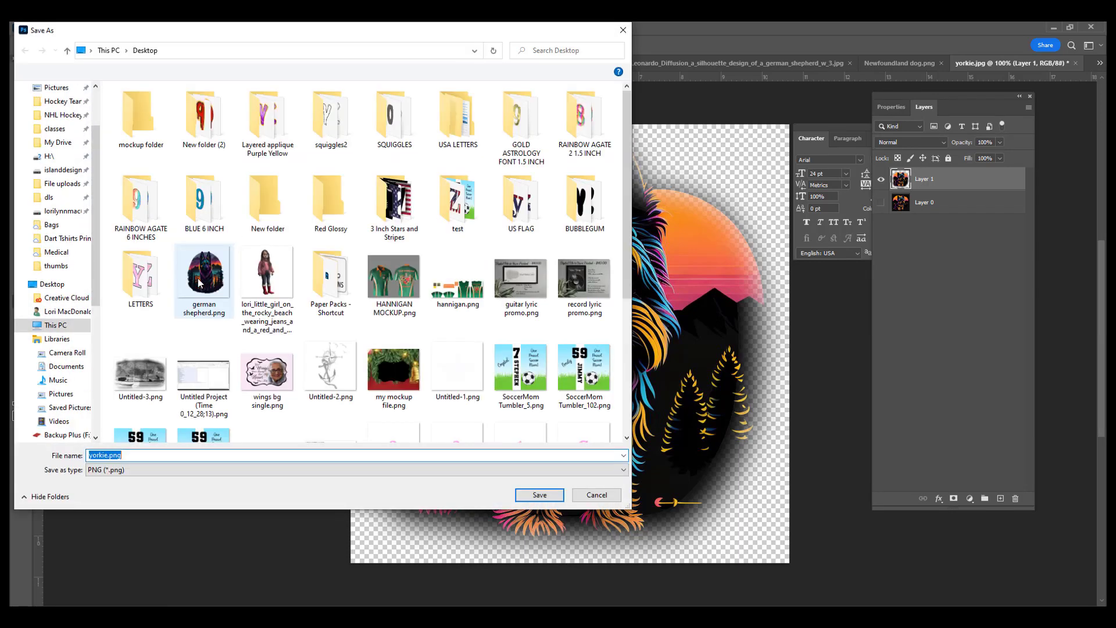
click(65, 286)
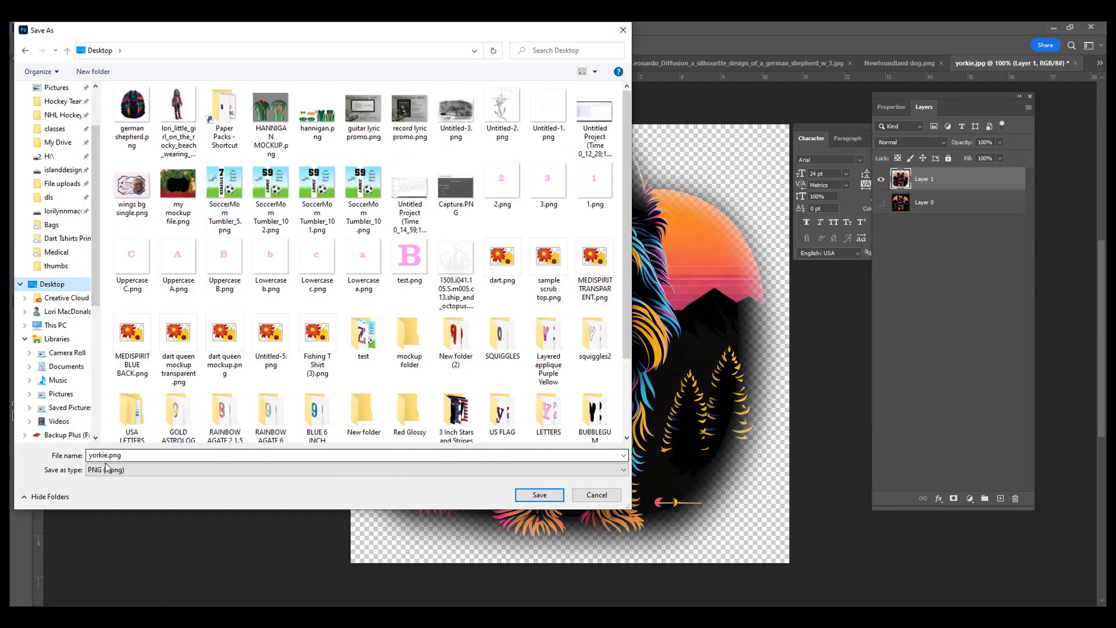
click(540, 495)
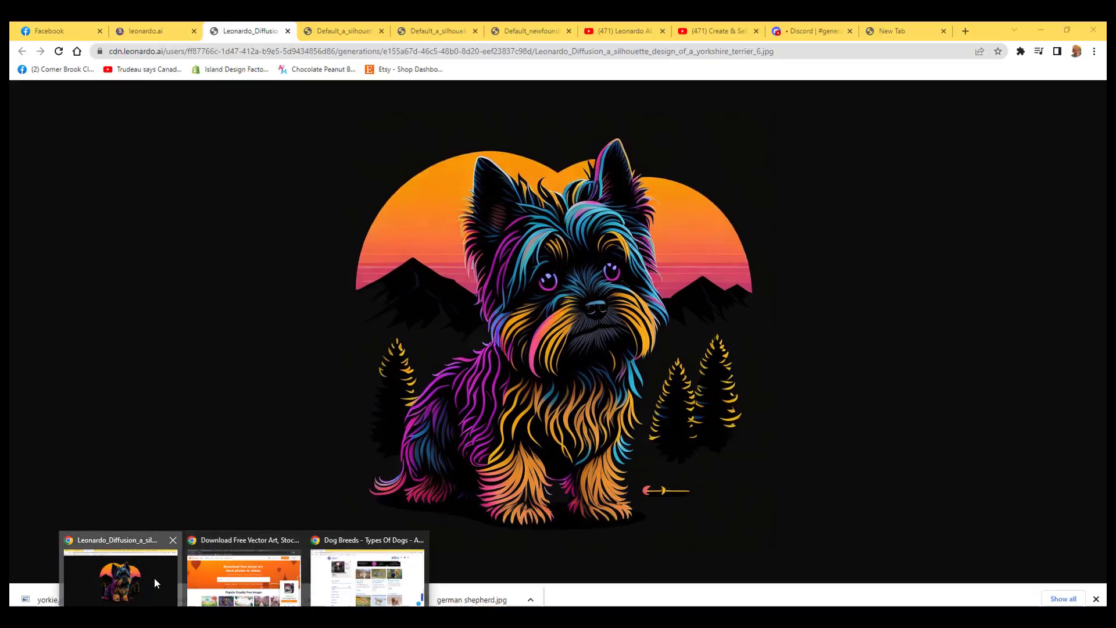
- Switch to Chrome, return to the leonardo.ai generation page and close the enlarged yorkshire terrier image
click(155, 581)
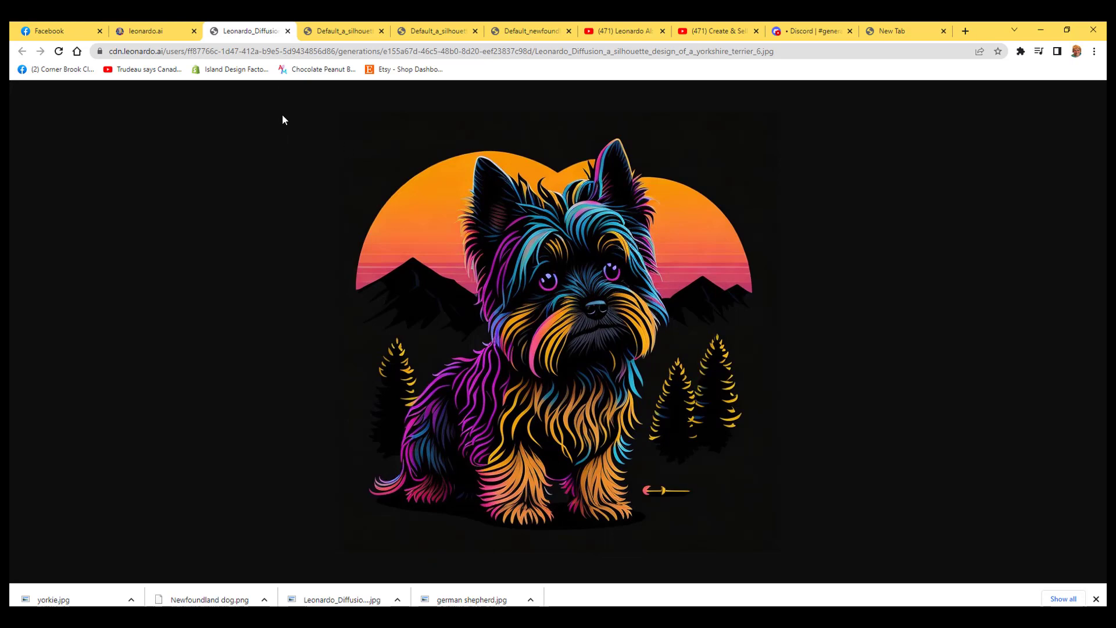
click(163, 29)
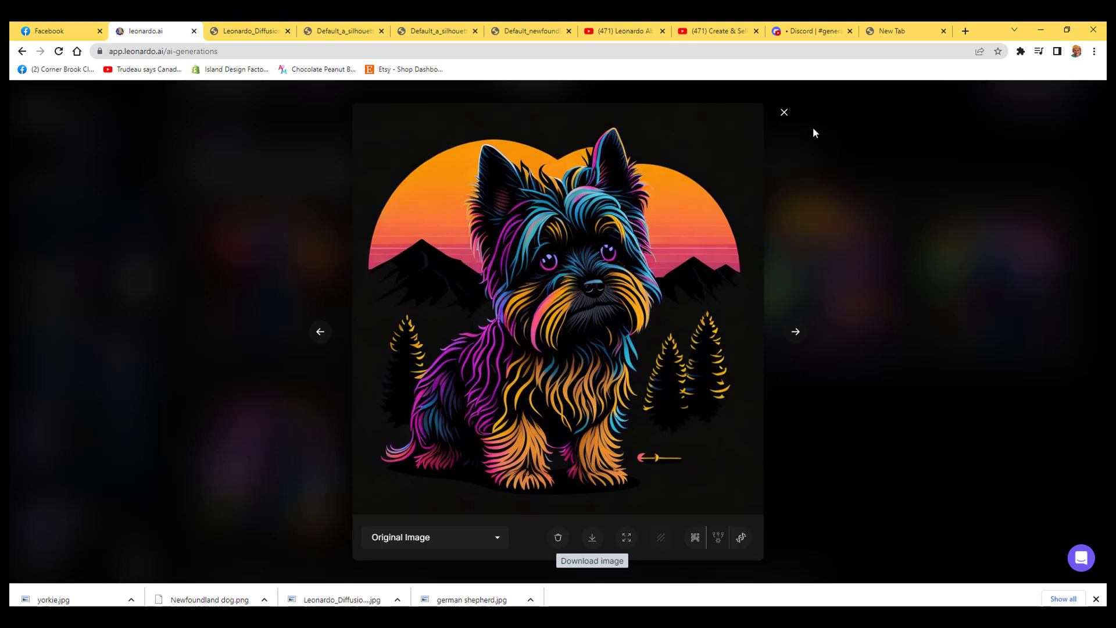
click(784, 112)
scroll(456, 285, up, 2)
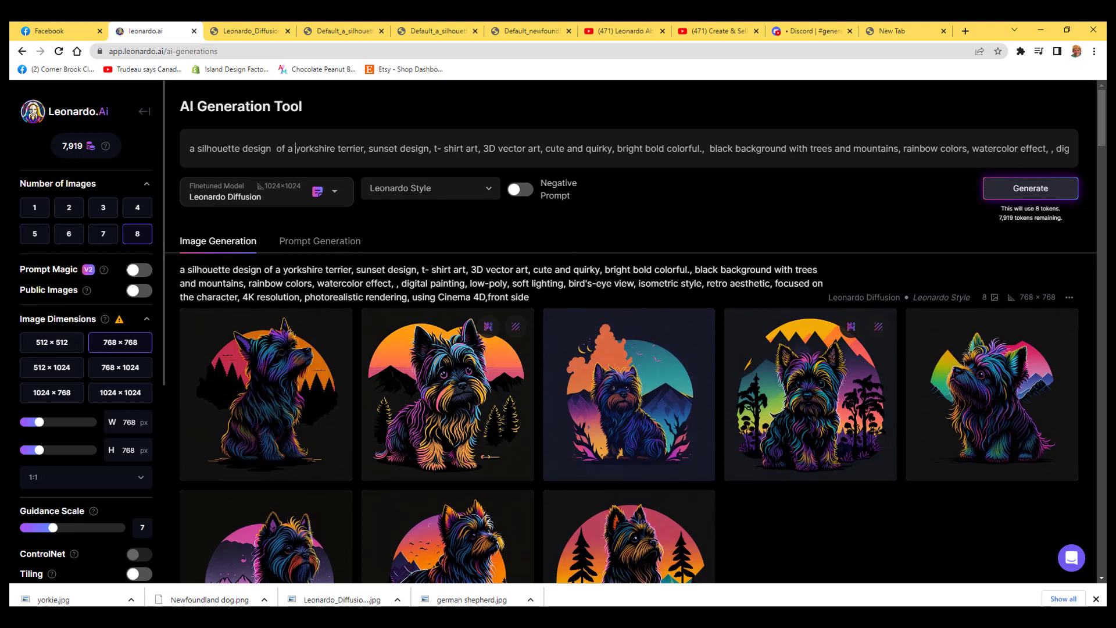
- Replace "yorkshire terrier" with "german shepherd" in the prompt and generate the images
drag(295, 148, 355, 149)
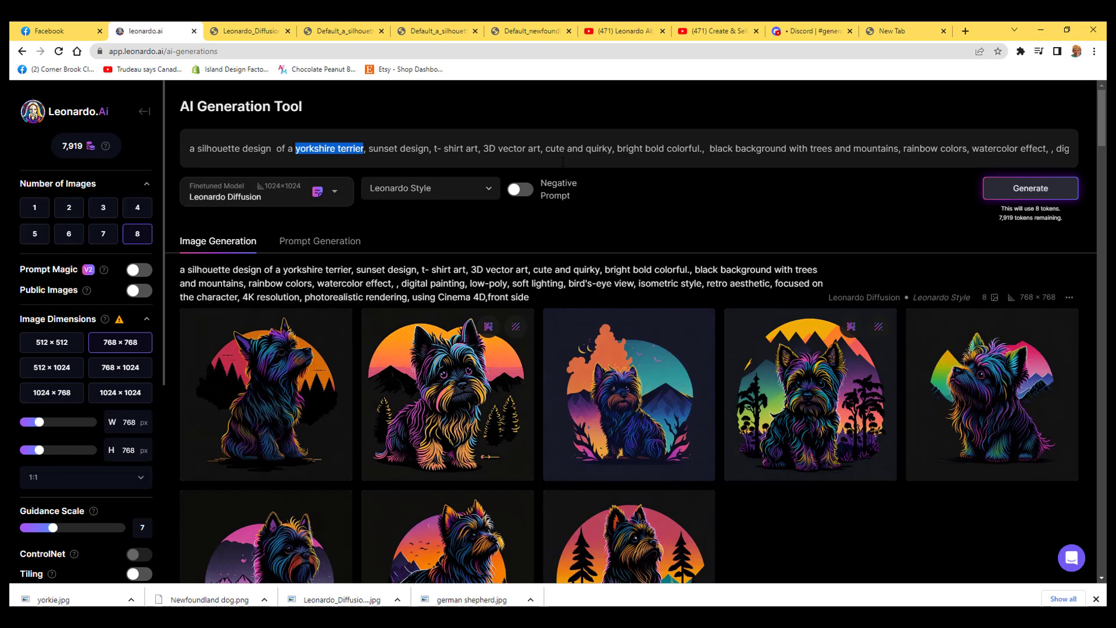
text(german sh)
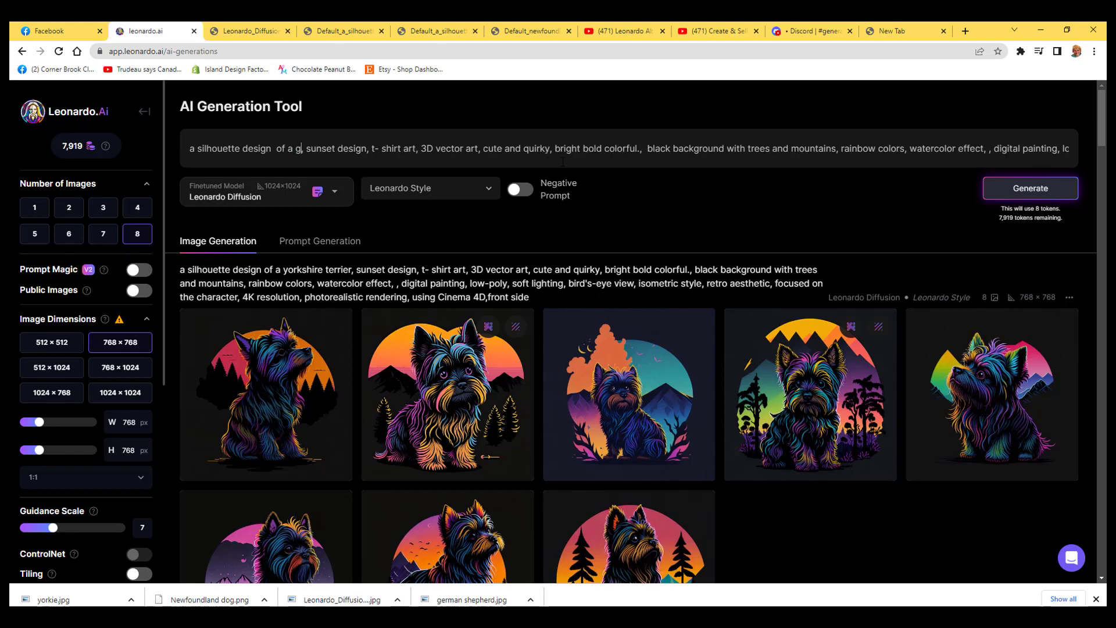
text(epherd)
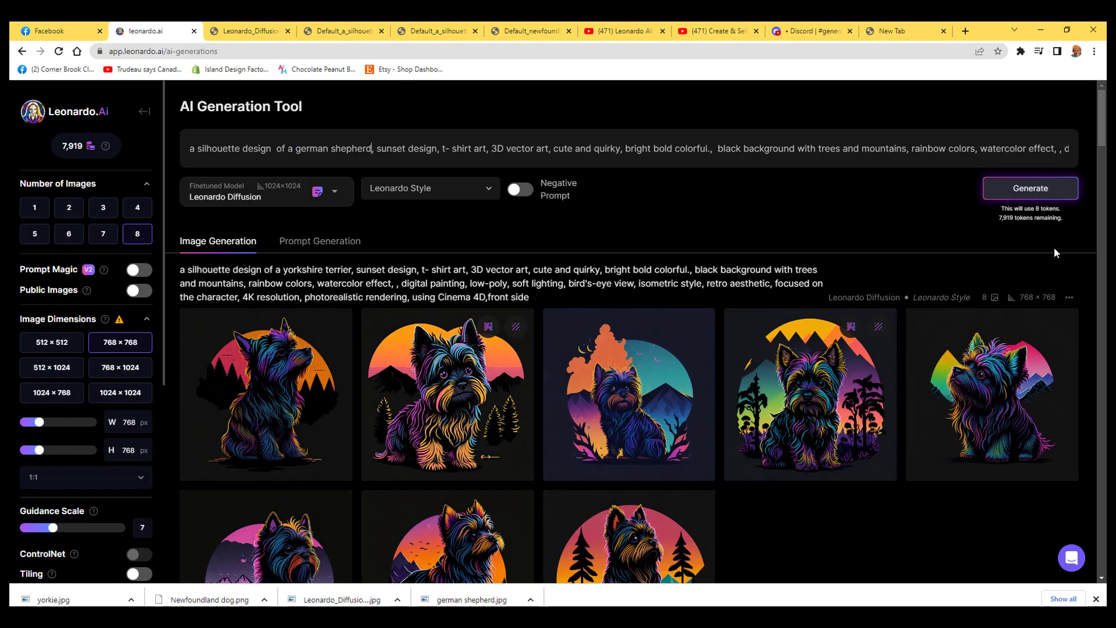
click(1028, 189)
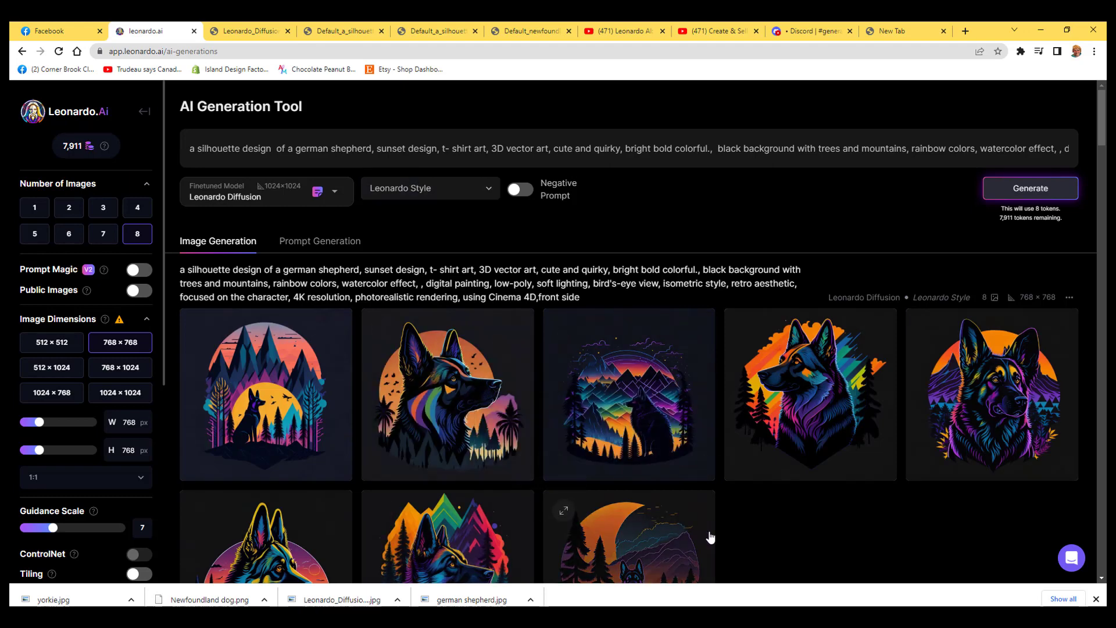
- Enlarge the fifth german shepherd image, start a creative upscale of it, and close the enlarged view
scroll(714, 534, down, 2)
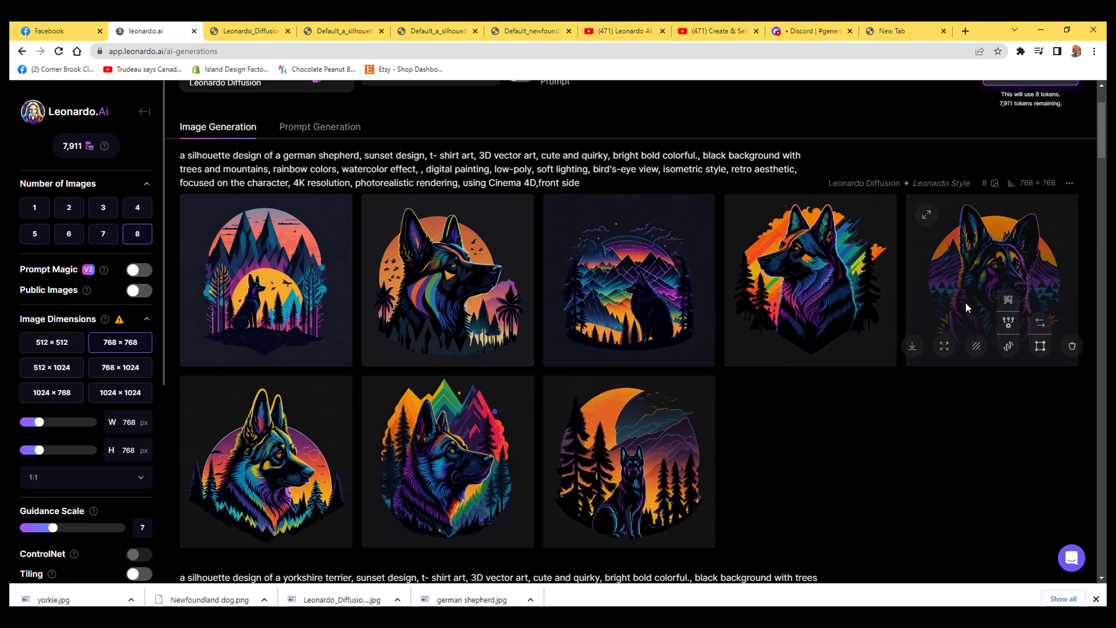
click(926, 215)
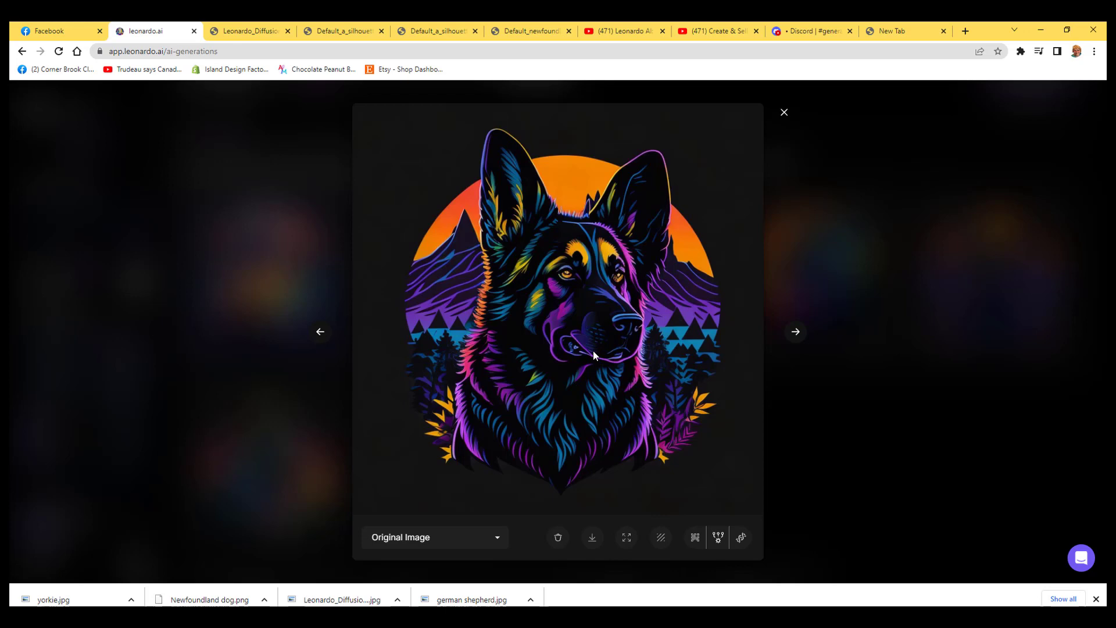
click(695, 538)
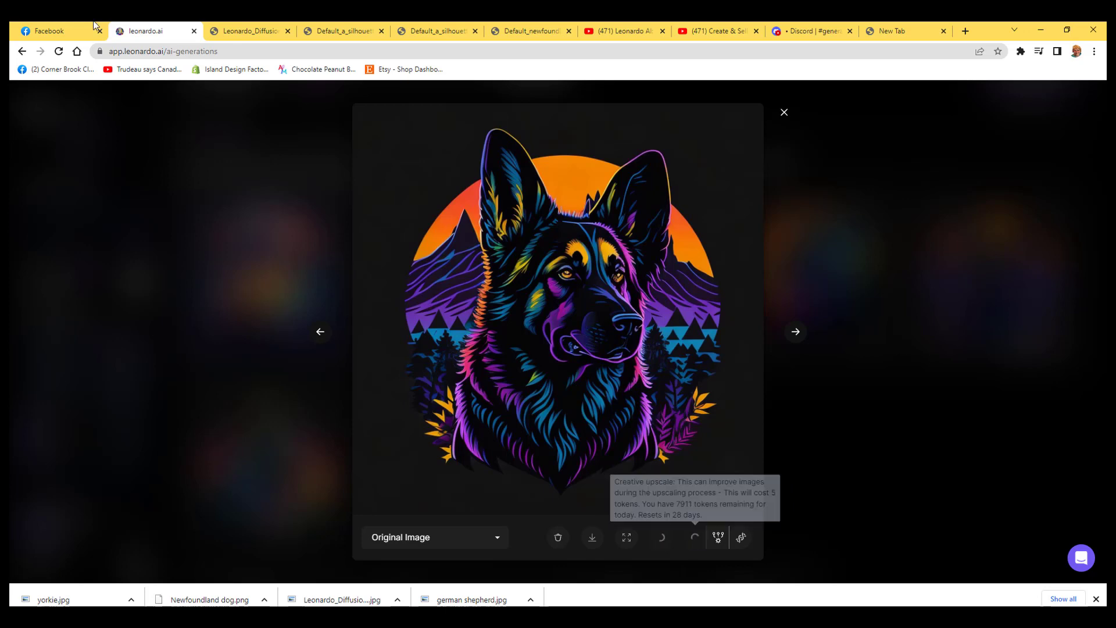
click(784, 113)
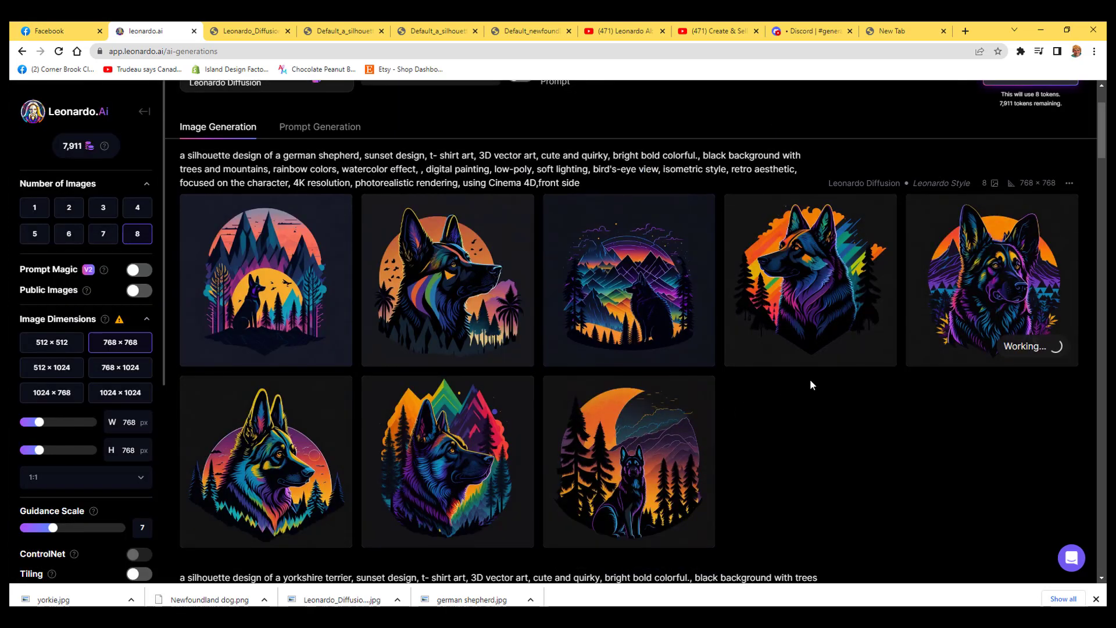
- Open the fifth german shepherd image for download, save it under its suggested name in Downloads, and show the file in its folder
mouse_move(1023, 326)
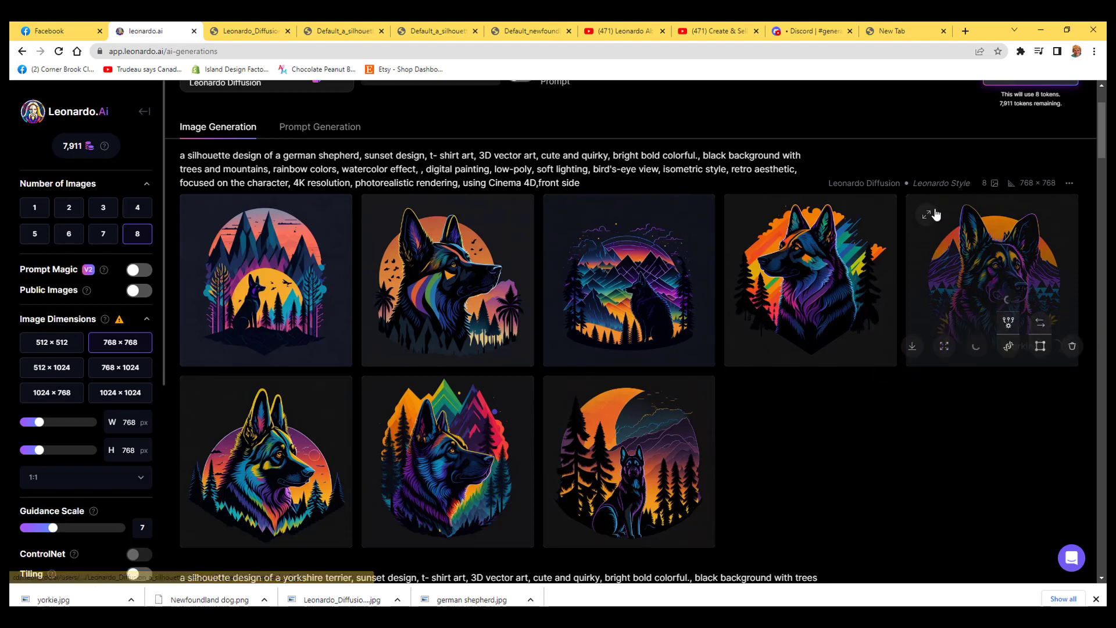
click(914, 347)
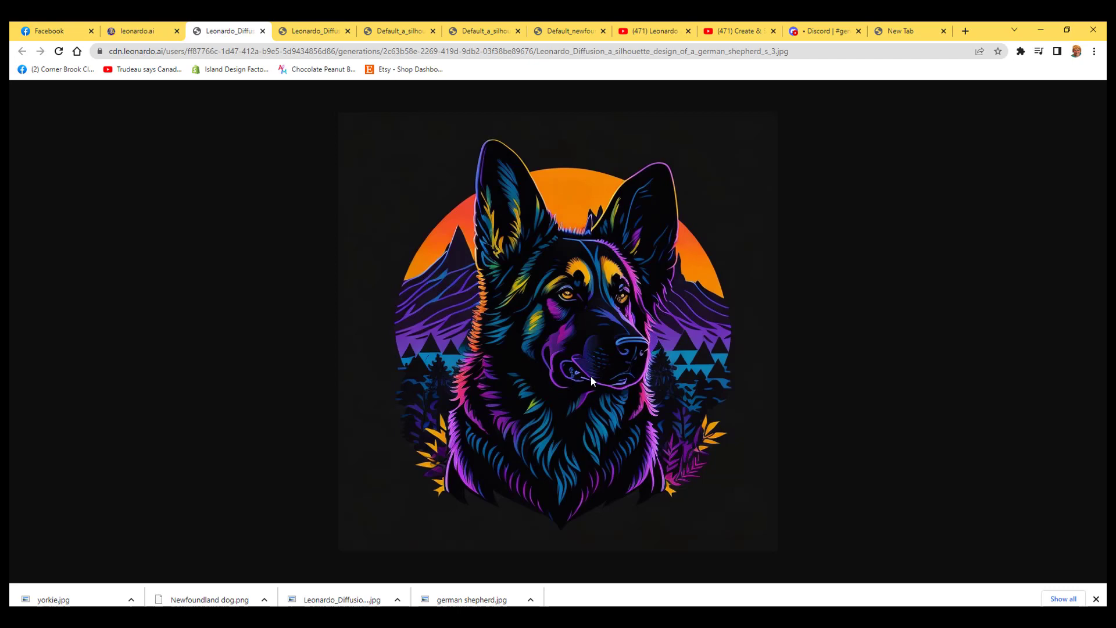
right_click(590, 376)
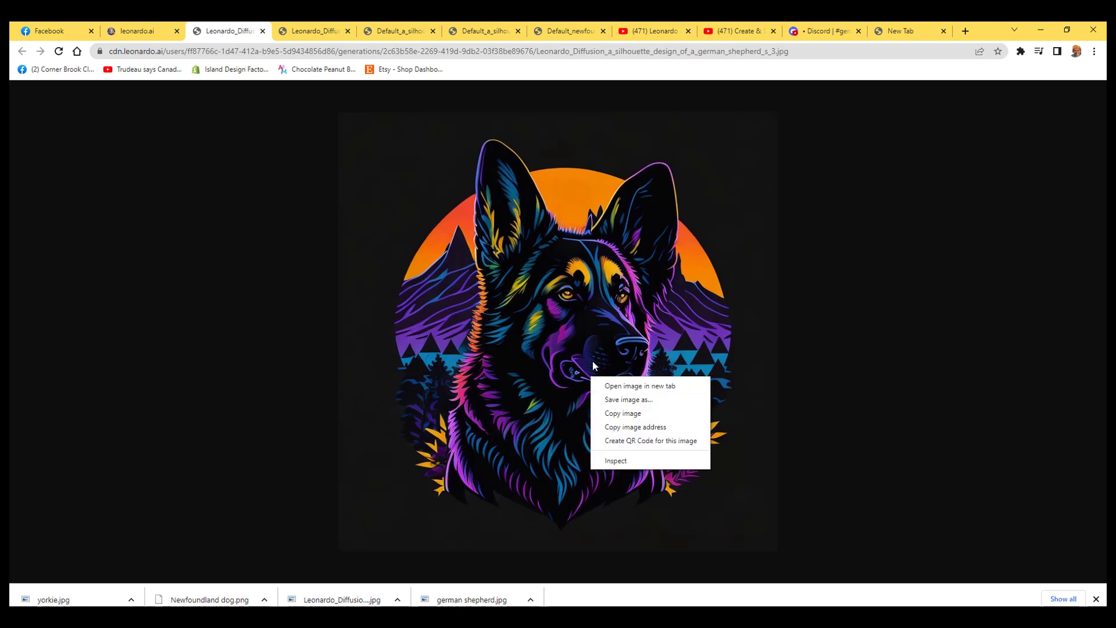
click(611, 400)
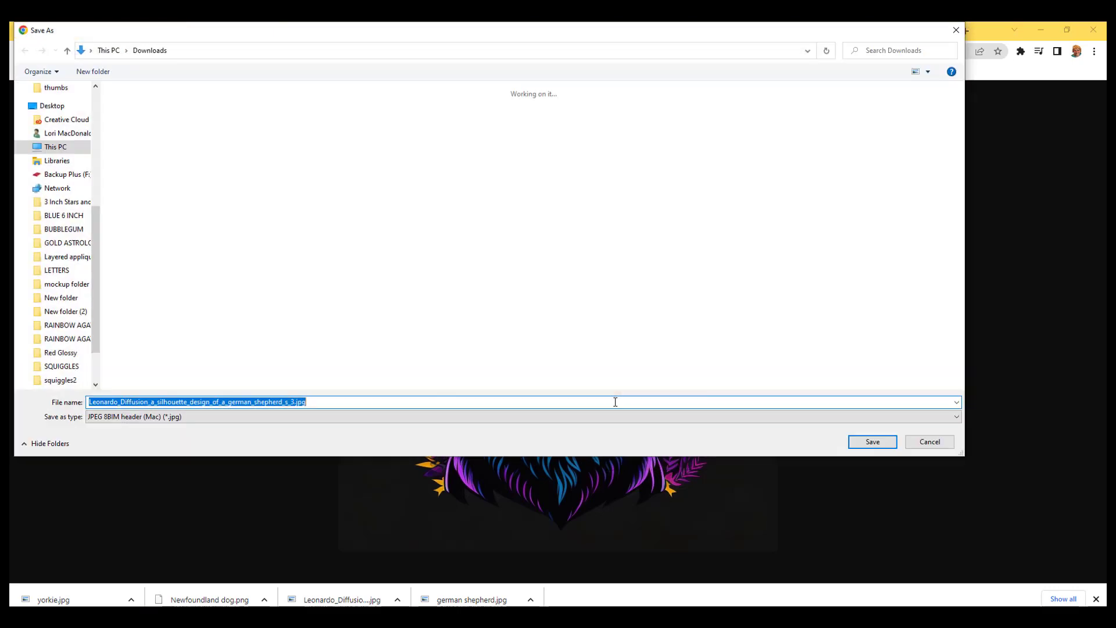
click(867, 443)
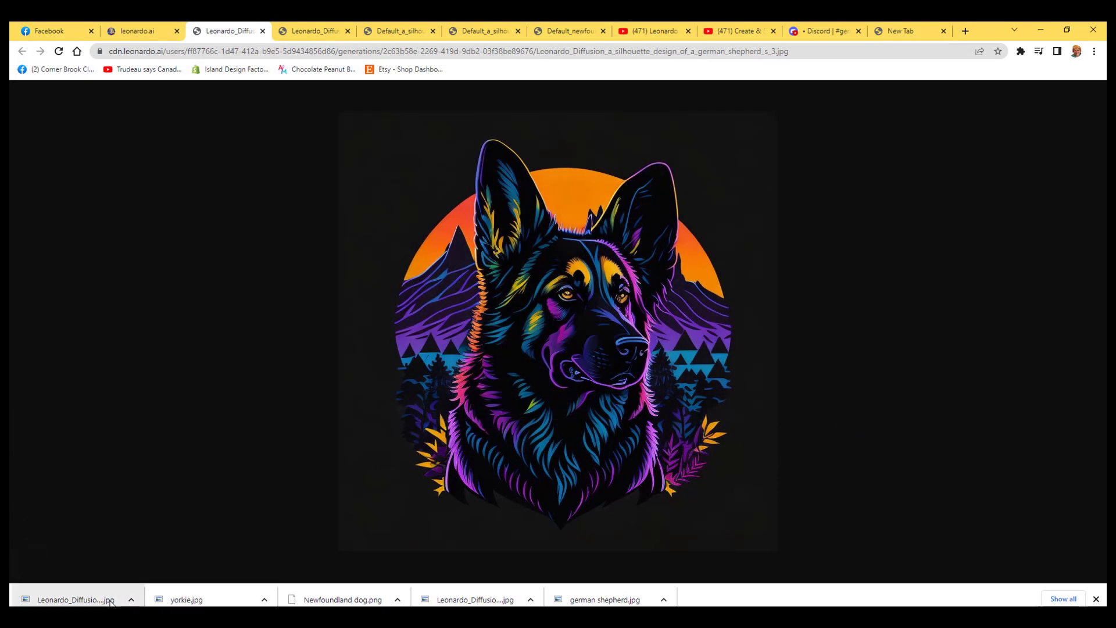
click(131, 601)
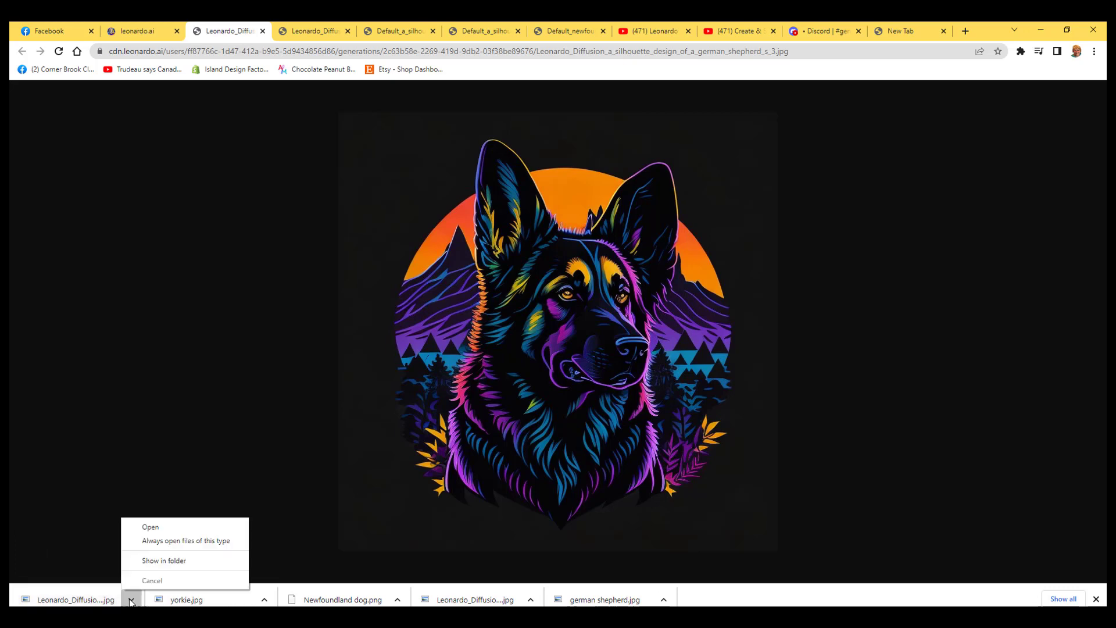
click(152, 561)
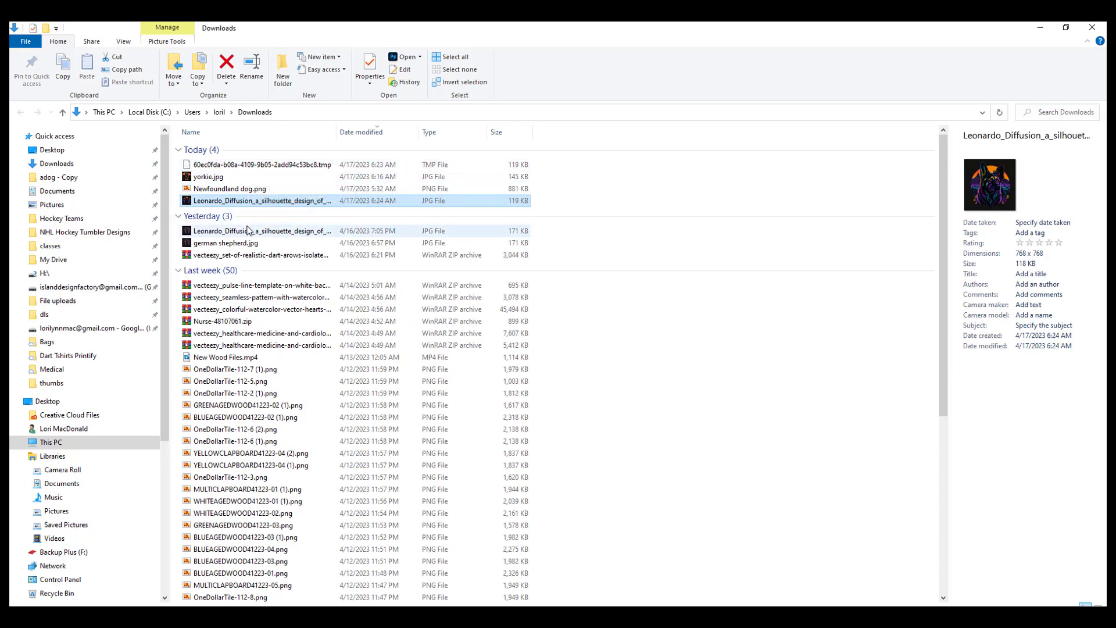
click(618, 209)
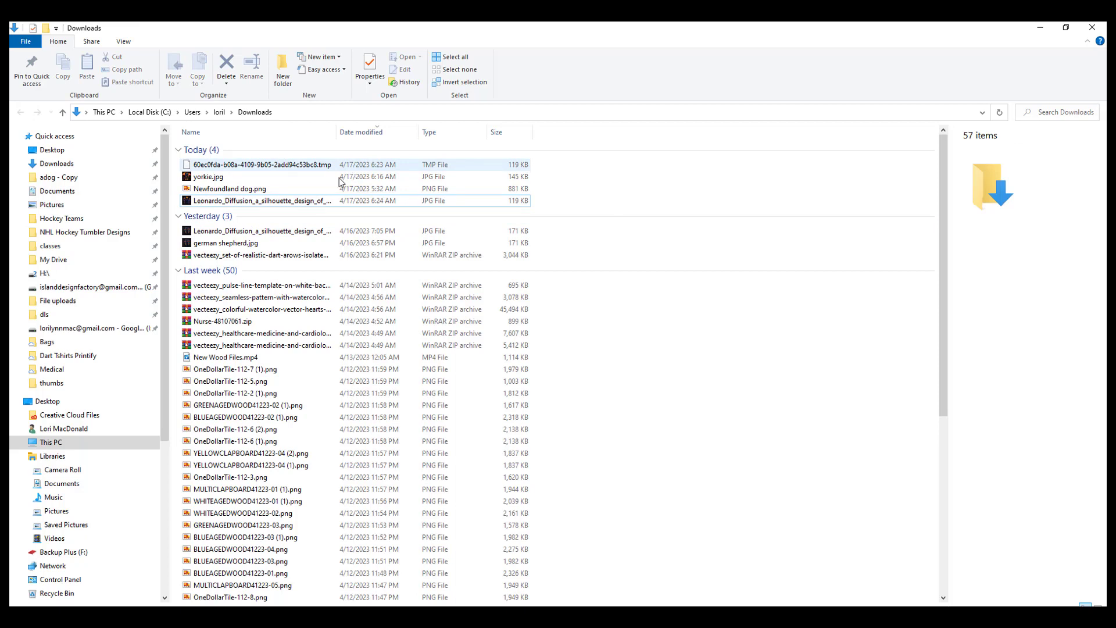
click(62, 112)
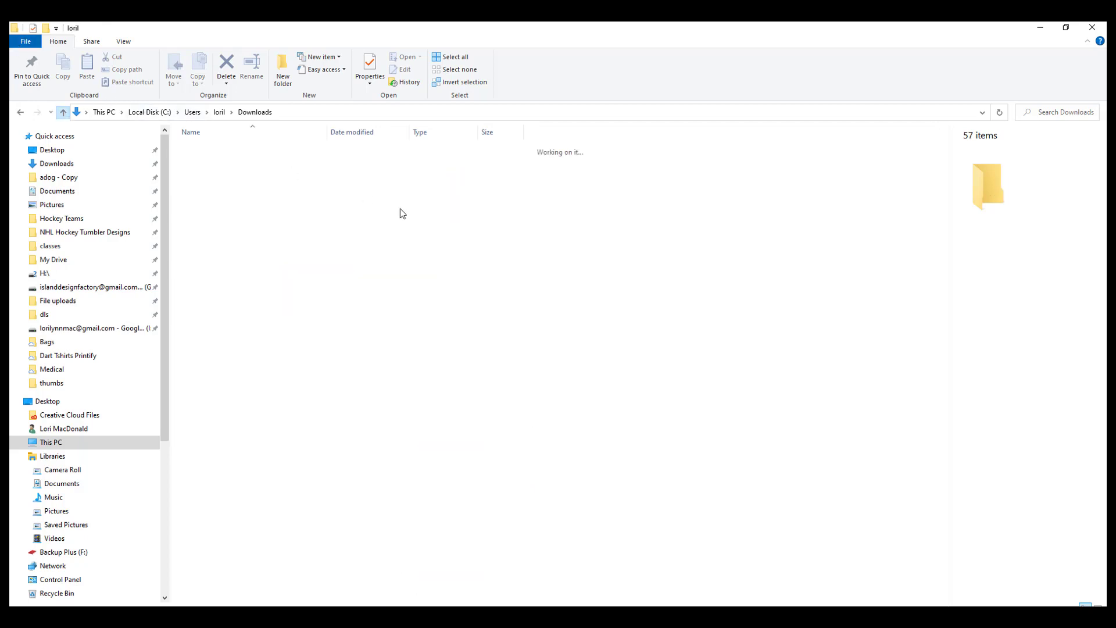
click(93, 151)
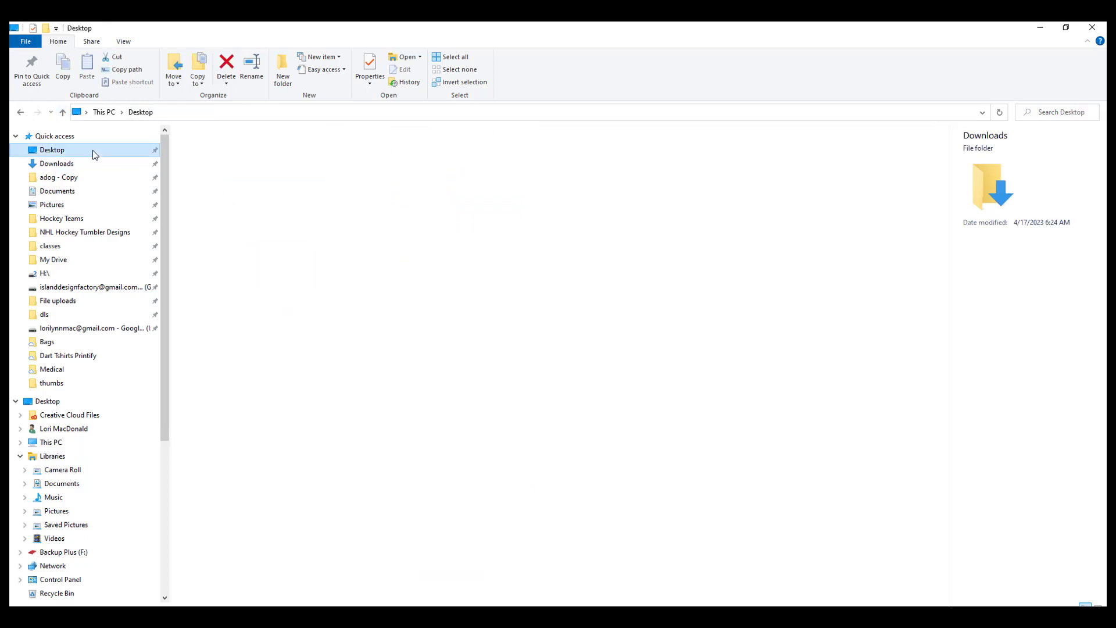
click(99, 192)
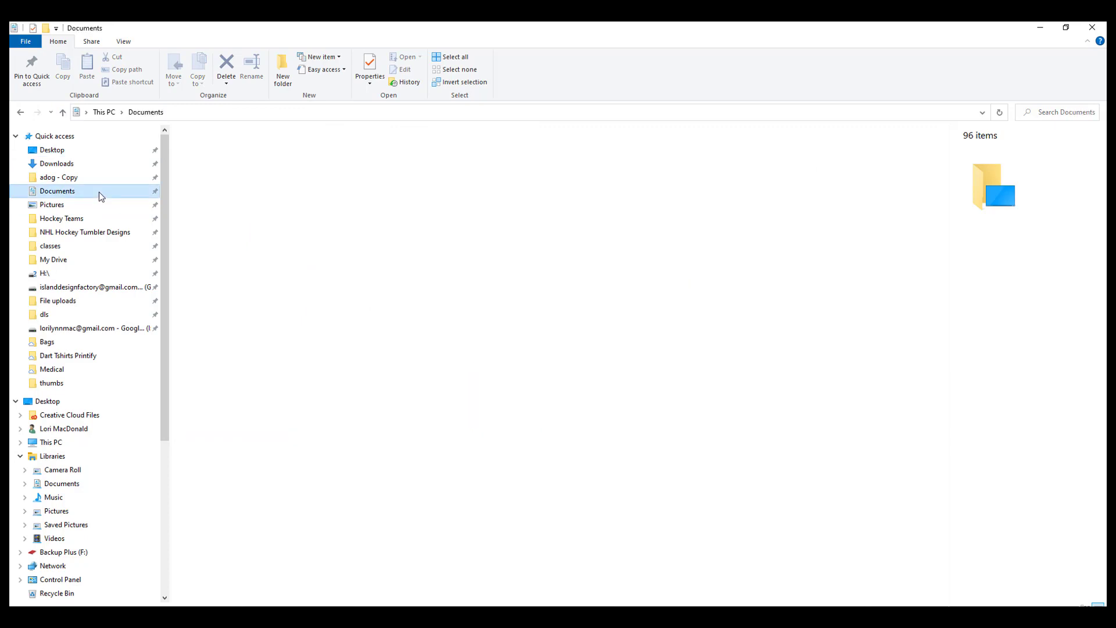
- Open the newly downloaded german shepherd image from the Downloads folder in Adobe Photoshop 2023
click(97, 163)
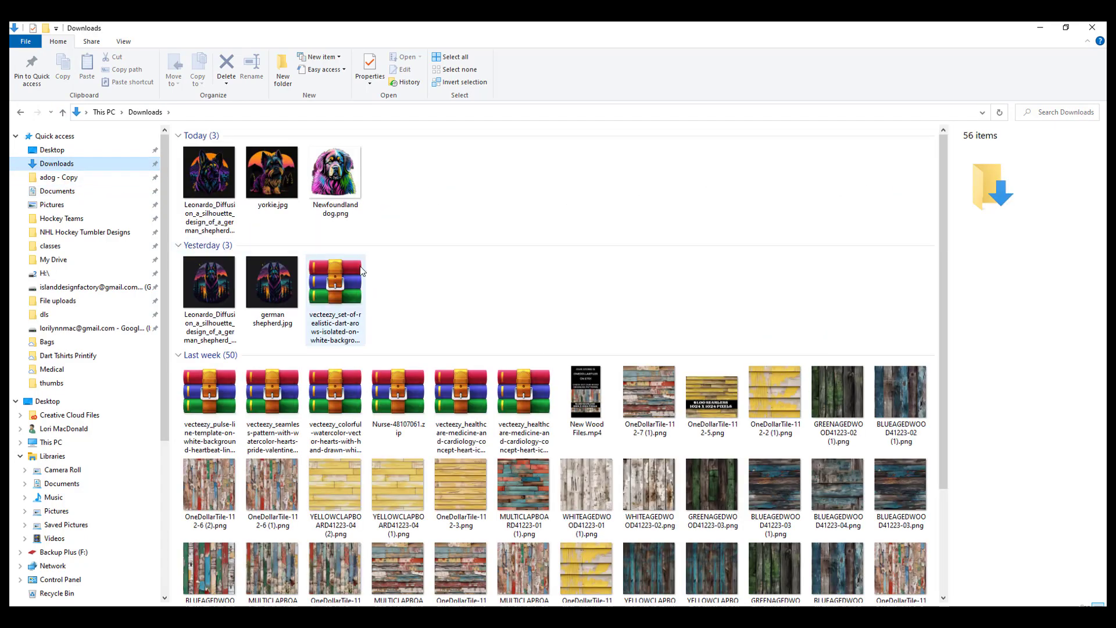
click(206, 171)
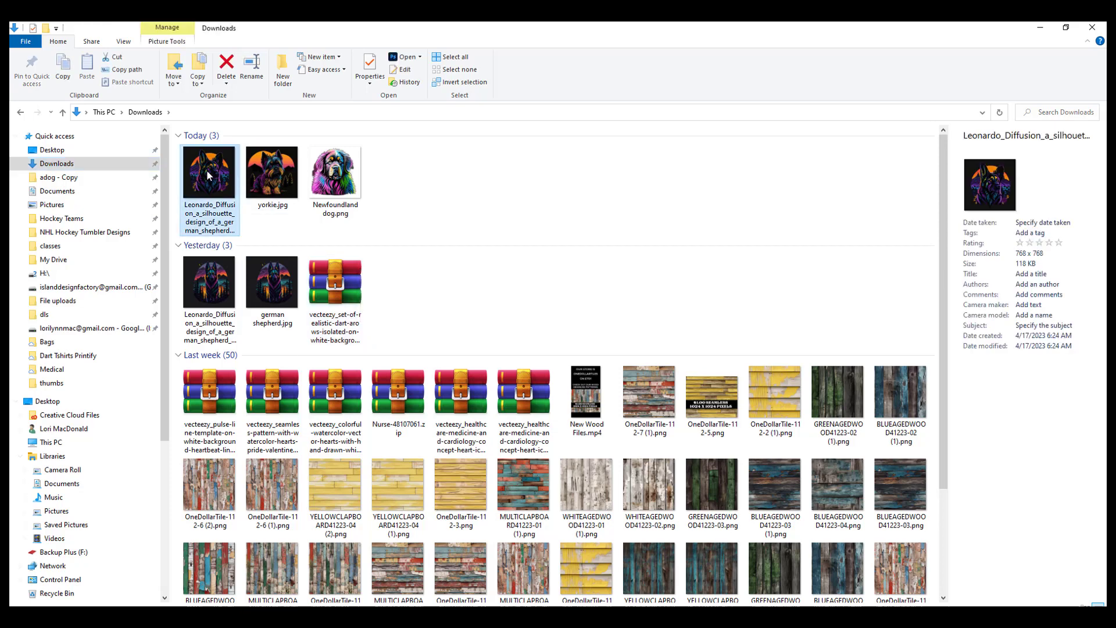
right_click(207, 170)
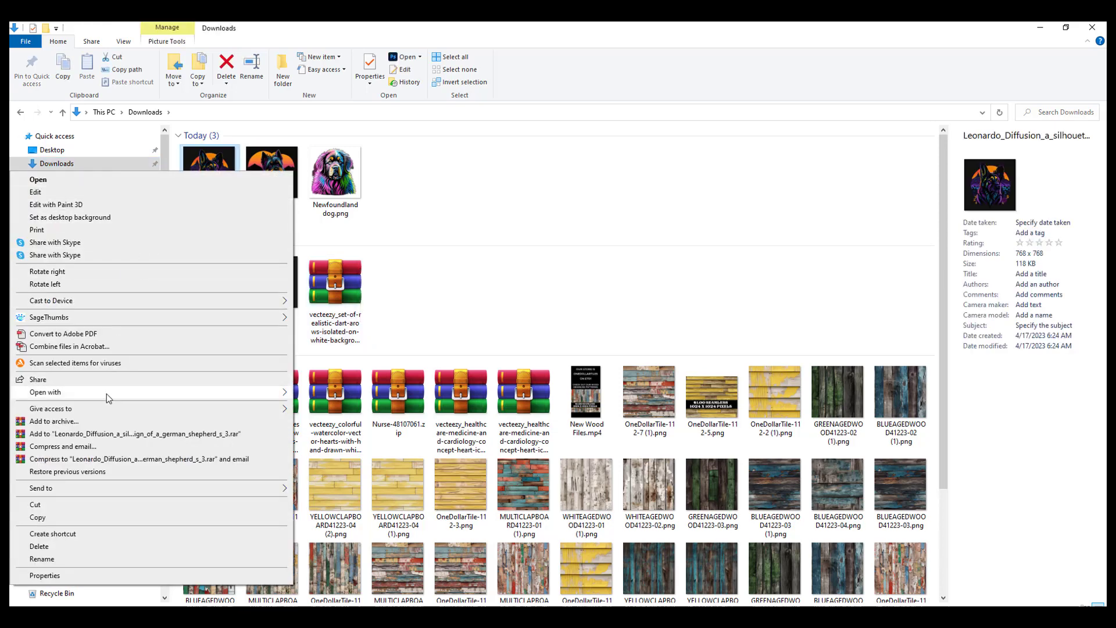
mouse_move(106, 393)
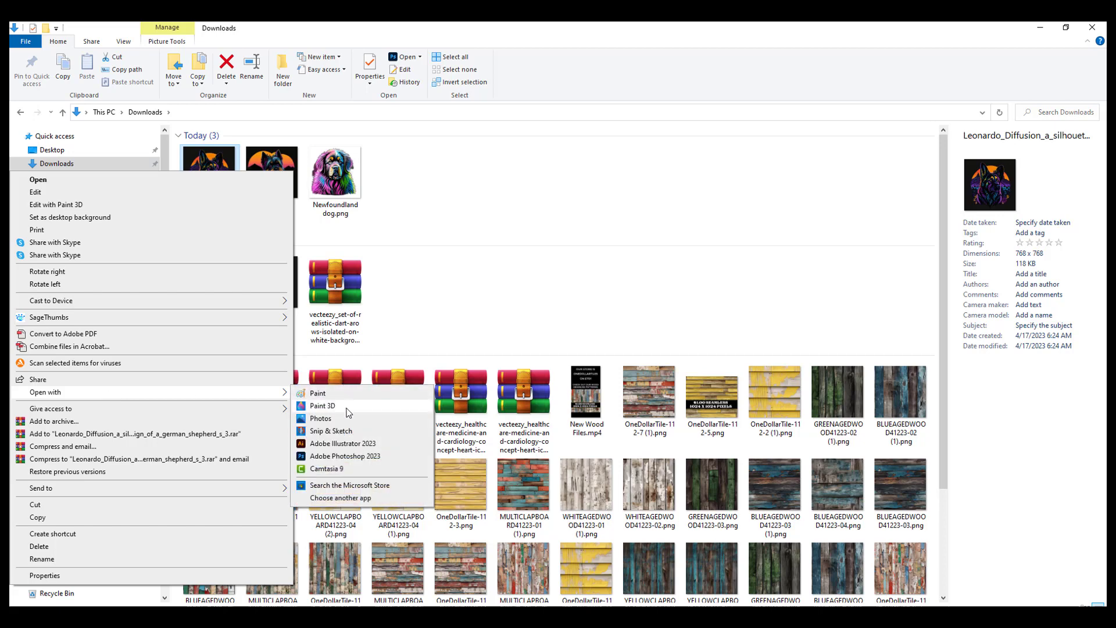
click(338, 457)
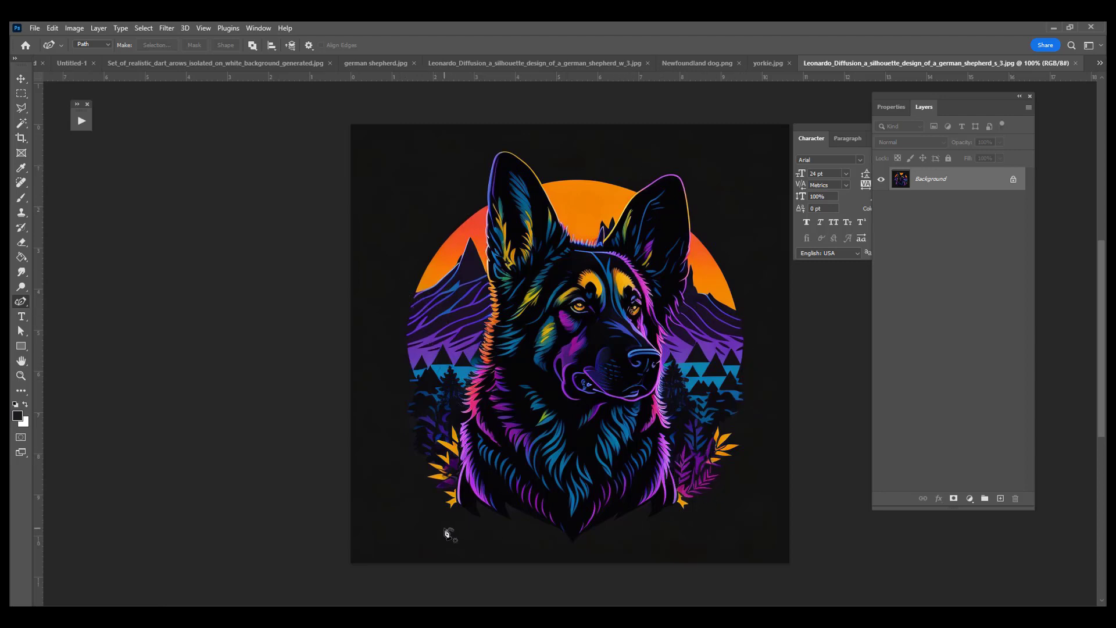
- Select the black background around the german shepherd with the Magic Wand, unlock the background layer, and add a layer mask from the selection
click(21, 124)
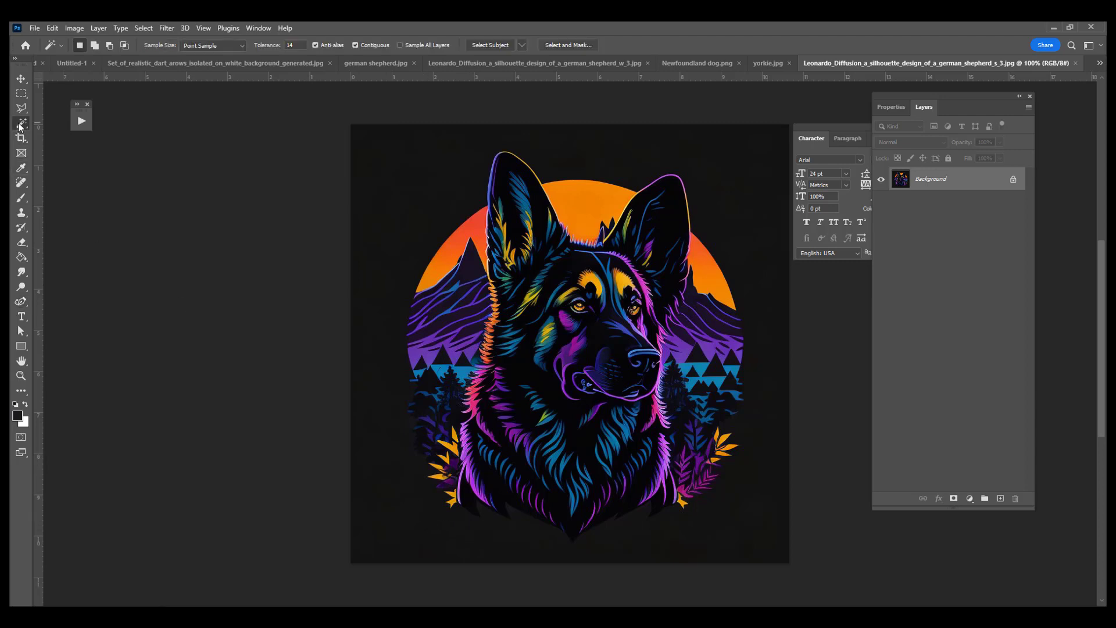
click(396, 198)
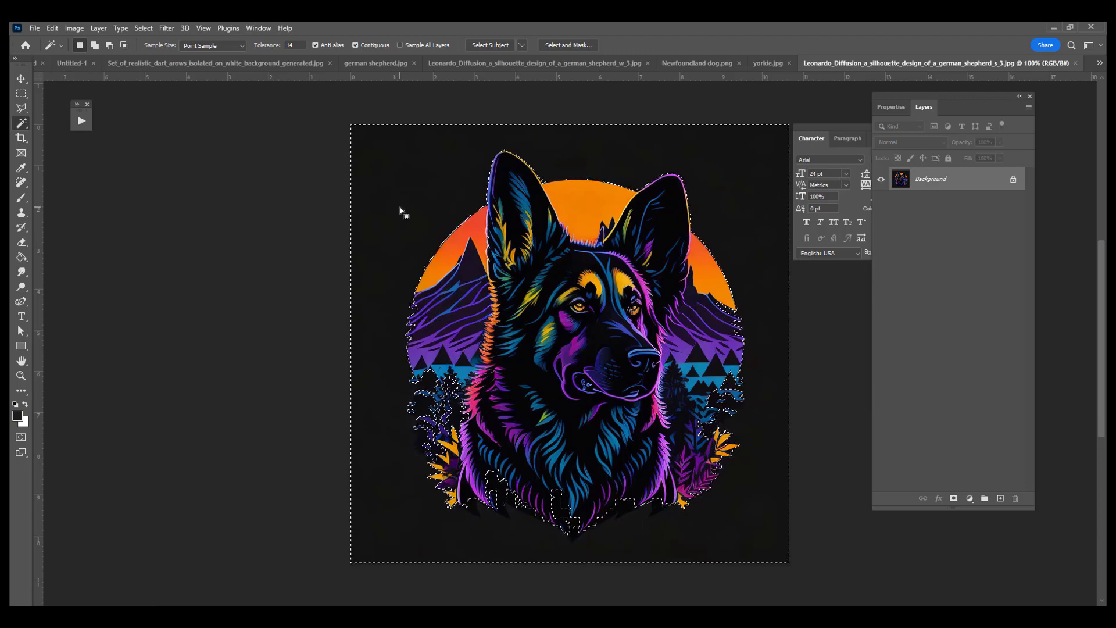
click(1013, 182)
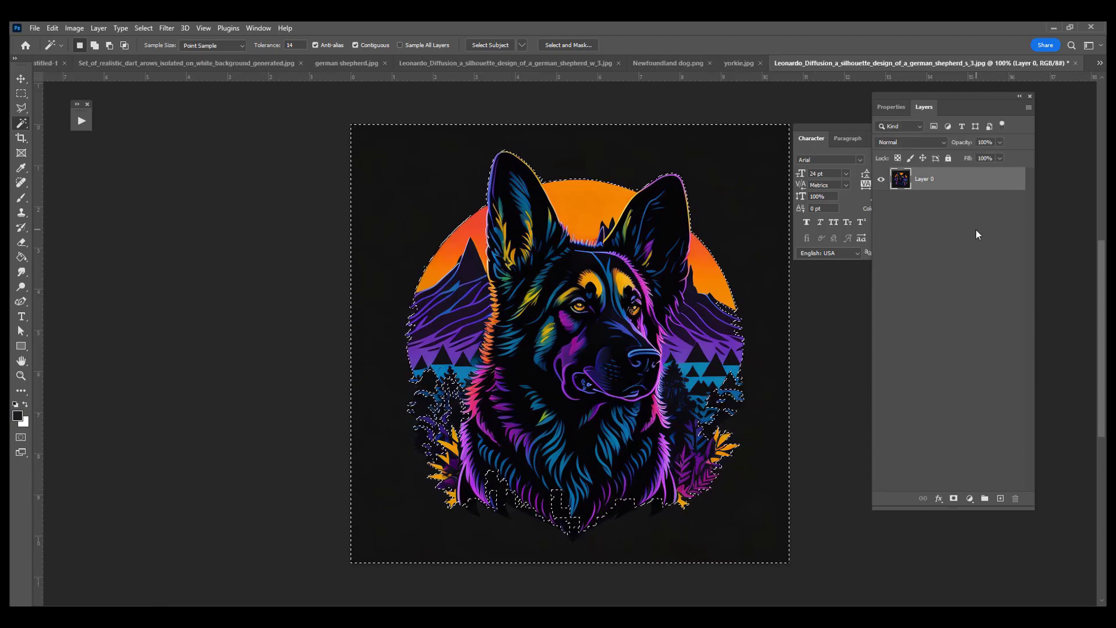
click(954, 498)
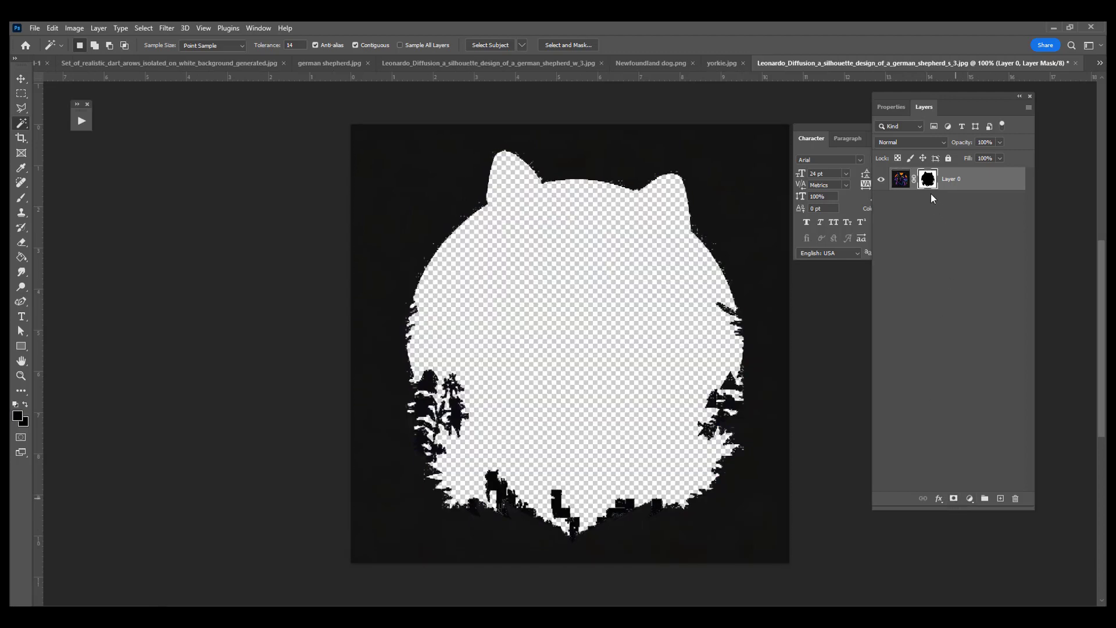
- Invert the layer mask so the german shepherd artwork shows and its black background is hidden
click(74, 28)
mouse_move(92, 60)
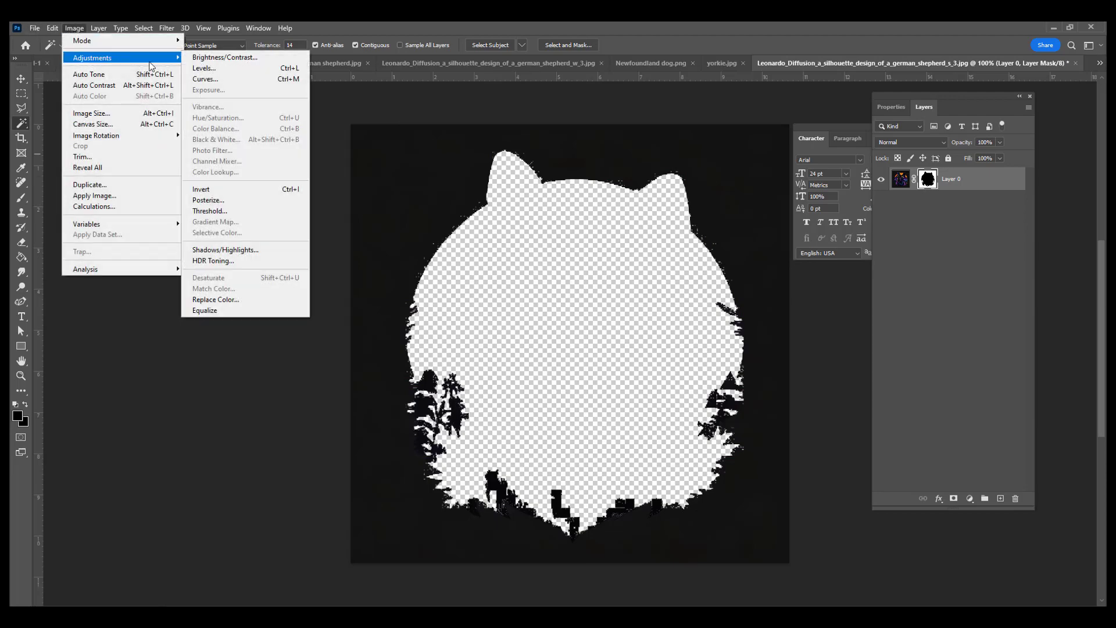
click(239, 191)
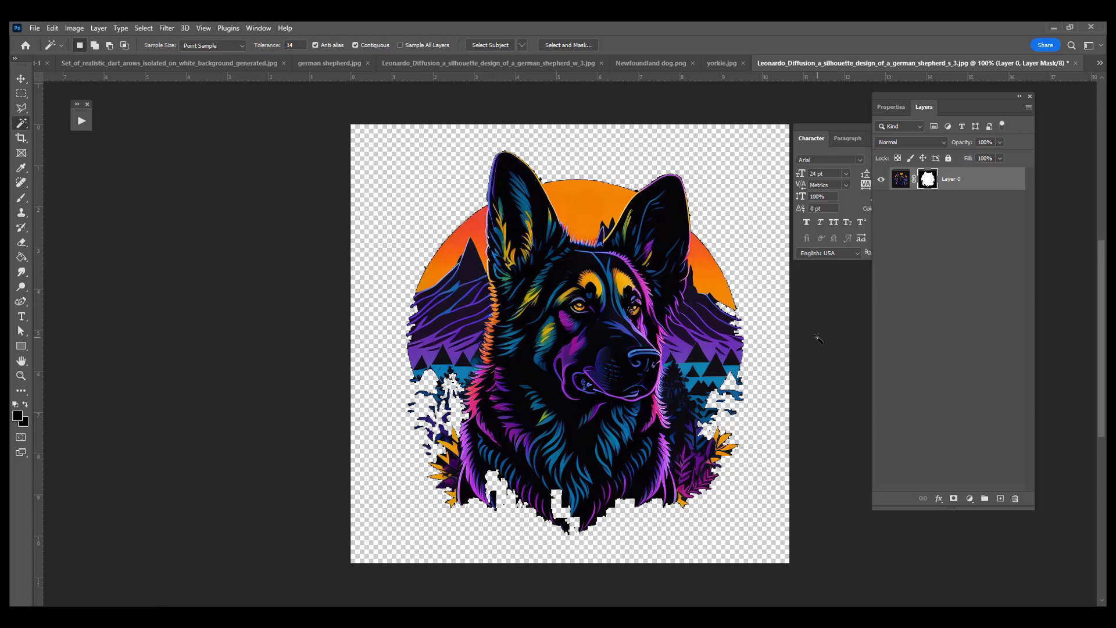
- Add a new empty layer and place it beneath the masked german shepherd layer
key(ctrl+shift+n)
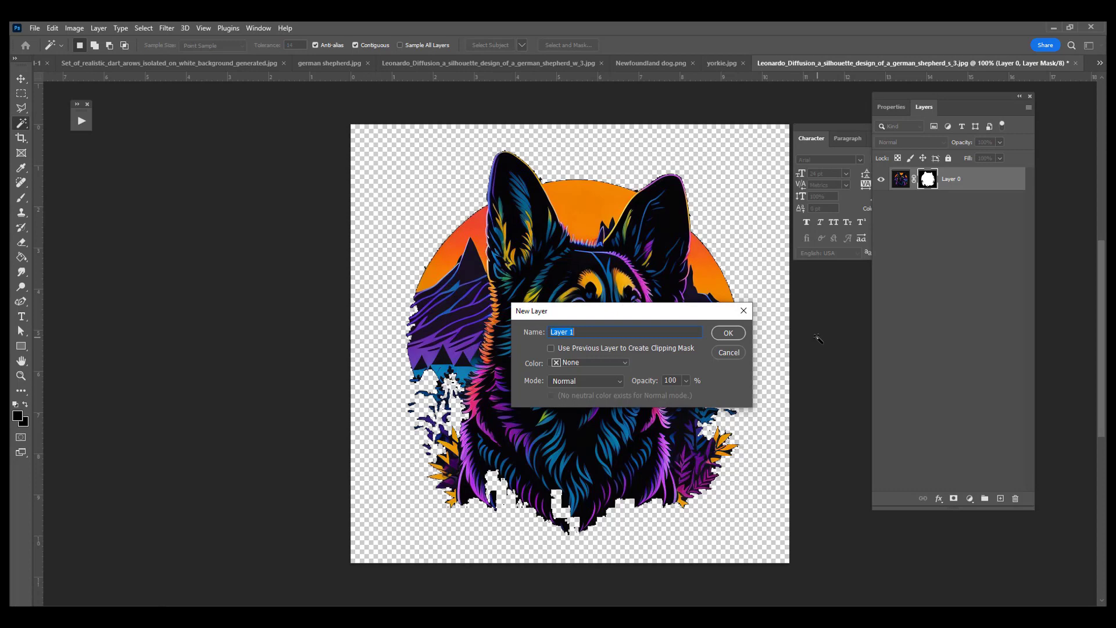
key(Return)
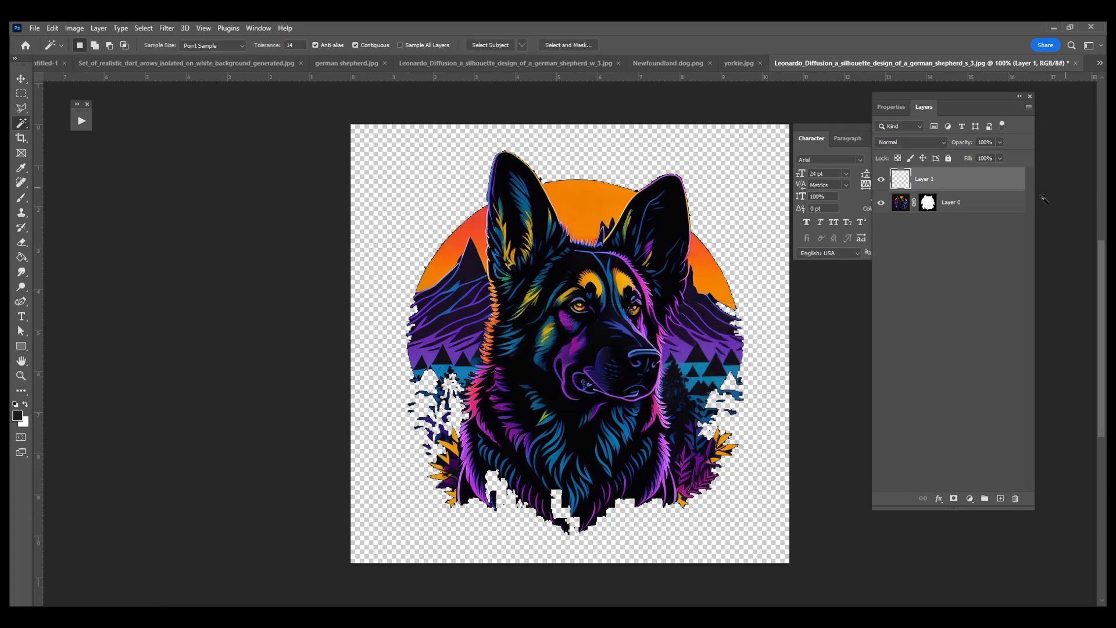
drag(982, 180, 971, 223)
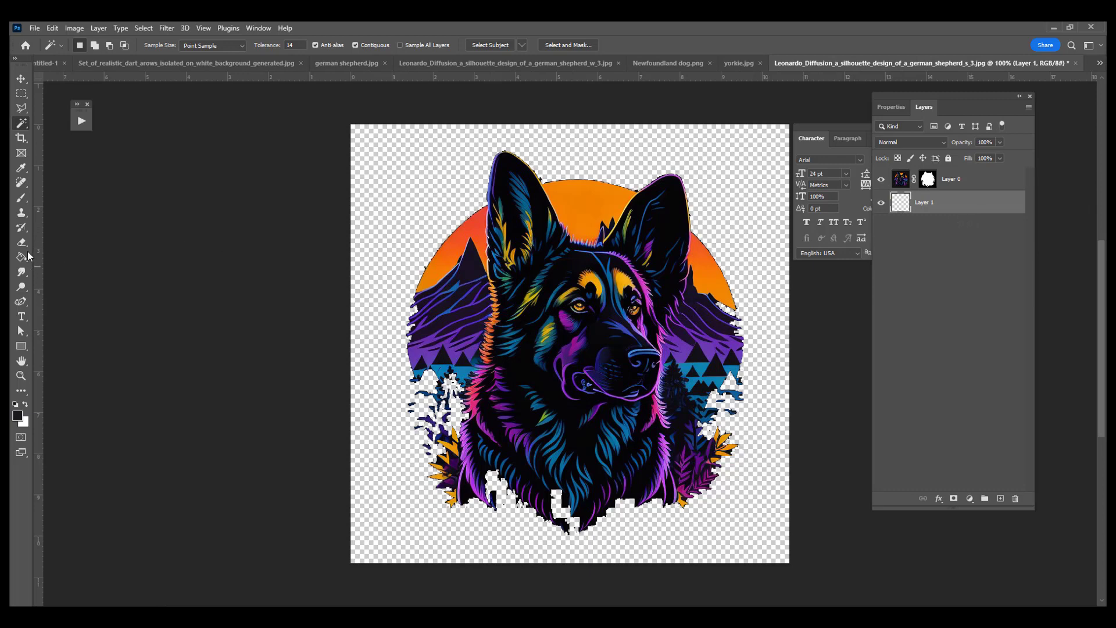
- Paint black behind and around the german shepherd on the new layer with a 99 px Soft Round brush, undoing stray strokes
click(20, 198)
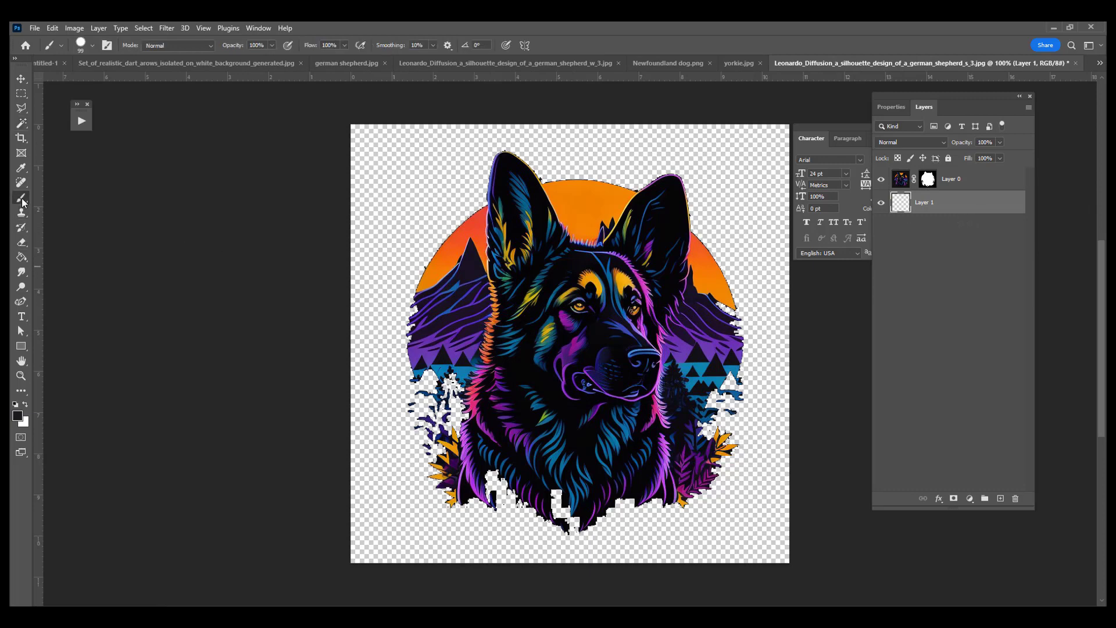
click(93, 47)
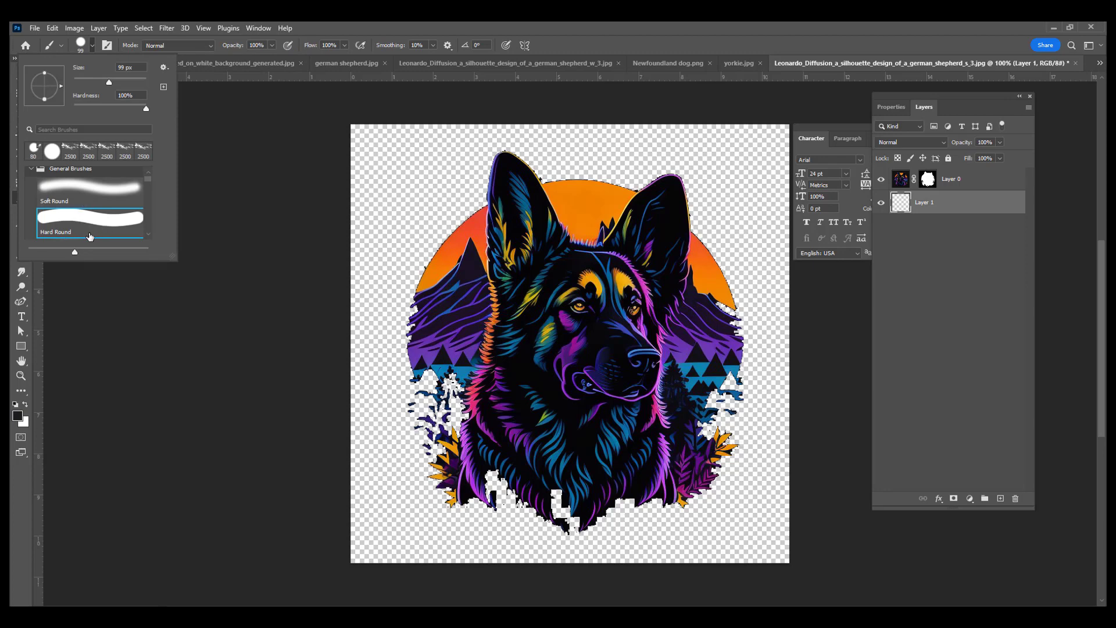
click(86, 189)
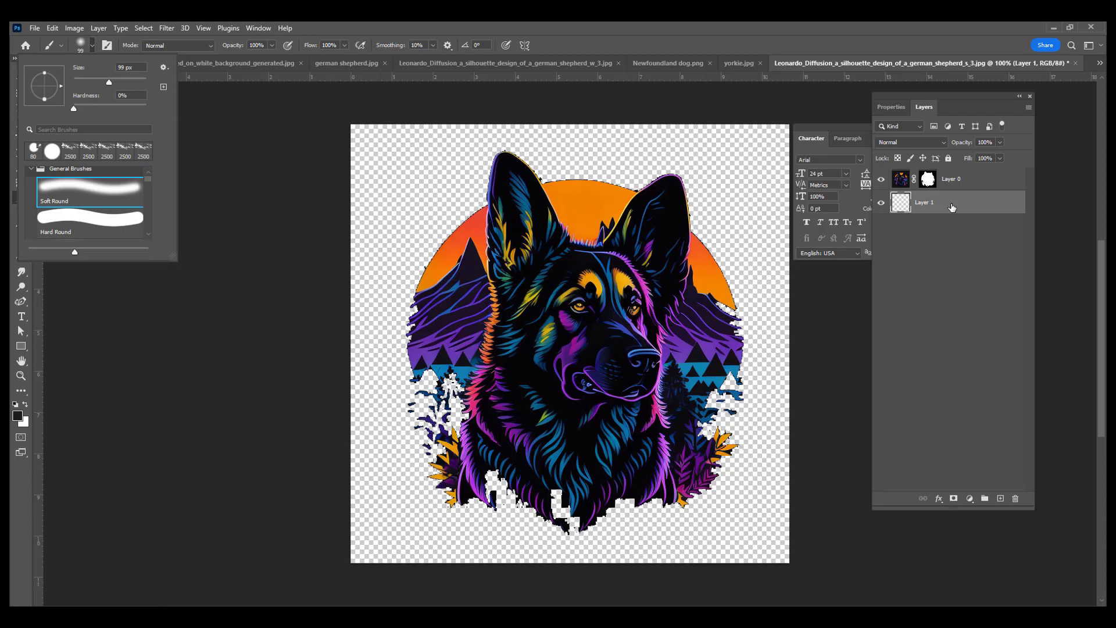
click(976, 209)
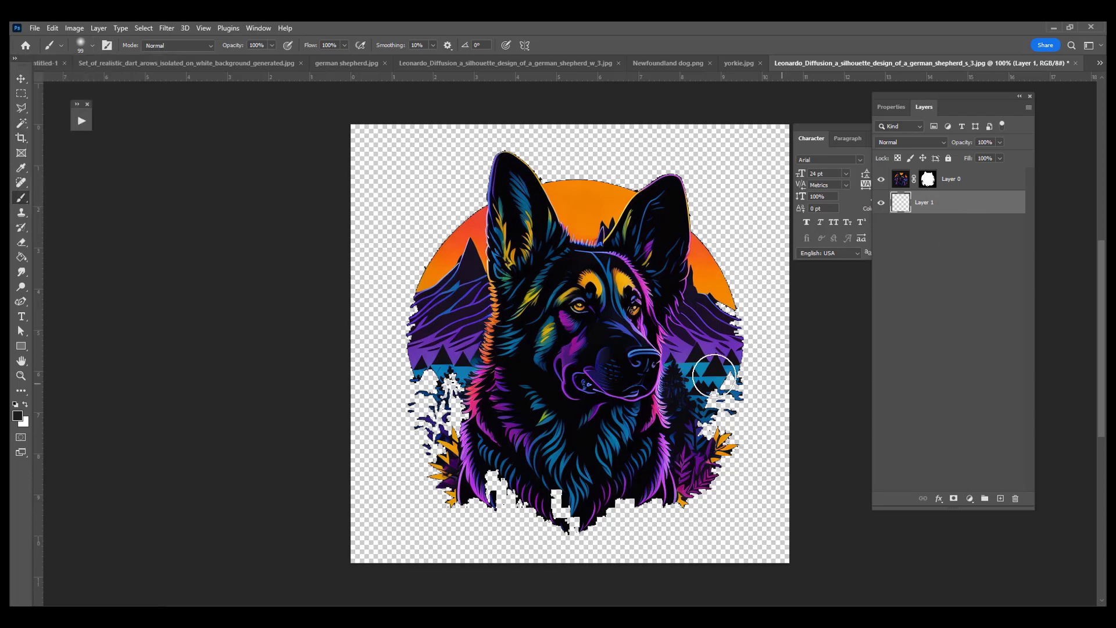
mouse_move(709, 312)
mouse_down()
mouse_move(700, 269)
mouse_move(721, 295)
mouse_move(686, 252)
mouse_move(719, 304)
mouse_move(723, 344)
mouse_move(728, 321)
mouse_move(718, 403)
mouse_move(735, 372)
mouse_move(720, 425)
mouse_move(724, 395)
mouse_move(711, 430)
mouse_move(726, 410)
mouse_move(697, 447)
mouse_move(727, 411)
mouse_move(703, 455)
mouse_move(706, 433)
mouse_move(699, 458)
mouse_move(677, 468)
mouse_move(713, 449)
mouse_move(674, 483)
mouse_move(698, 466)
mouse_move(685, 483)
mouse_move(647, 490)
mouse_move(718, 458)
mouse_move(610, 505)
mouse_move(671, 486)
mouse_move(576, 512)
mouse_move(614, 510)
mouse_move(566, 516)
mouse_move(617, 497)
mouse_move(565, 513)
mouse_move(631, 493)
mouse_move(518, 518)
mouse_move(568, 508)
mouse_move(529, 497)
mouse_move(553, 496)
mouse_move(518, 481)
mouse_move(553, 498)
mouse_move(481, 488)
mouse_move(518, 486)
mouse_move(477, 478)
mouse_move(516, 491)
mouse_move(486, 469)
mouse_move(471, 480)
mouse_move(447, 471)
mouse_move(433, 448)
mouse_move(451, 482)
mouse_move(551, 511)
mouse_move(528, 479)
mouse_move(456, 469)
mouse_move(429, 396)
mouse_move(457, 385)
mouse_move(463, 400)
mouse_move(454, 362)
mouse_move(451, 376)
mouse_move(437, 369)
mouse_move(436, 399)
mouse_move(431, 366)
mouse_move(436, 413)
mouse_move(431, 313)
mouse_move(422, 359)
mouse_move(426, 326)
mouse_move(446, 334)
mouse_move(445, 264)
mouse_move(494, 220)
mouse_move(514, 171)
mouse_move(558, 166)
mouse_move(686, 190)
mouse_move(732, 396)
mouse_move(710, 460)
mouse_move(636, 507)
mouse_move(528, 514)
mouse_move(460, 486)
mouse_move(407, 348)
mouse_move(407, 264)
mouse_move(511, 187)
mouse_up()
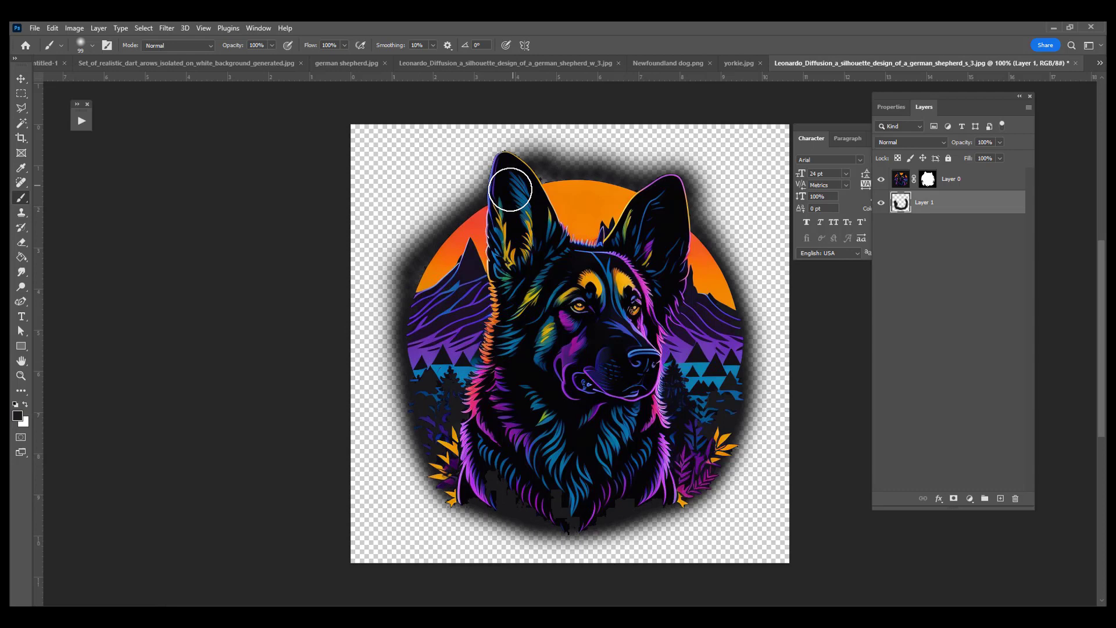
shift+click(347, 349)
key(ctrl+z)
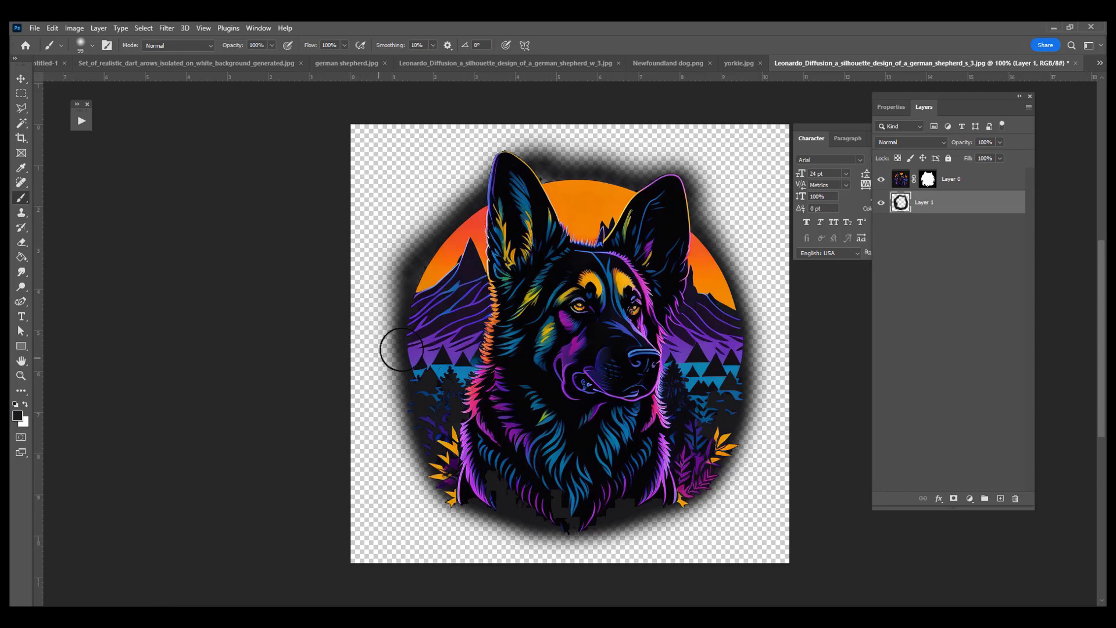
mouse_move(407, 314)
mouse_down()
mouse_move(414, 439)
mouse_move(453, 493)
mouse_move(486, 503)
mouse_move(629, 493)
mouse_move(690, 434)
mouse_move(699, 375)
mouse_move(734, 382)
mouse_move(718, 452)
mouse_move(673, 491)
mouse_move(636, 499)
mouse_move(681, 490)
mouse_move(695, 480)
mouse_move(725, 381)
mouse_up()
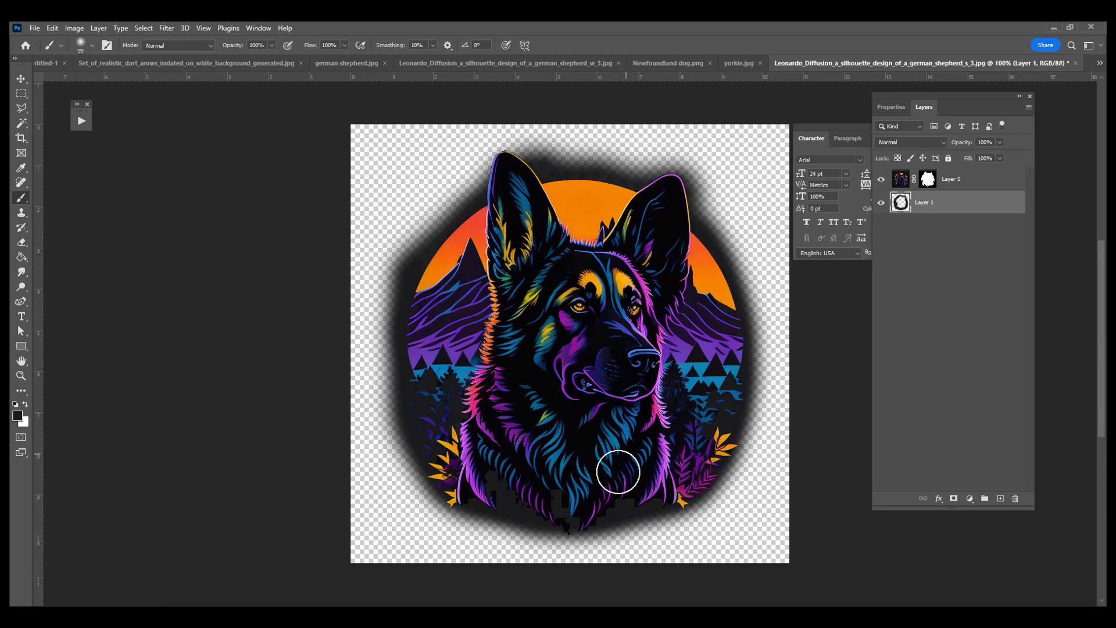
drag(611, 319, 593, 320)
key(ctrl+z)
- Switch to Leonardo.Ai in the browser and replace "german shepherd" with "rotweiler" in the generation prompt
click(157, 581)
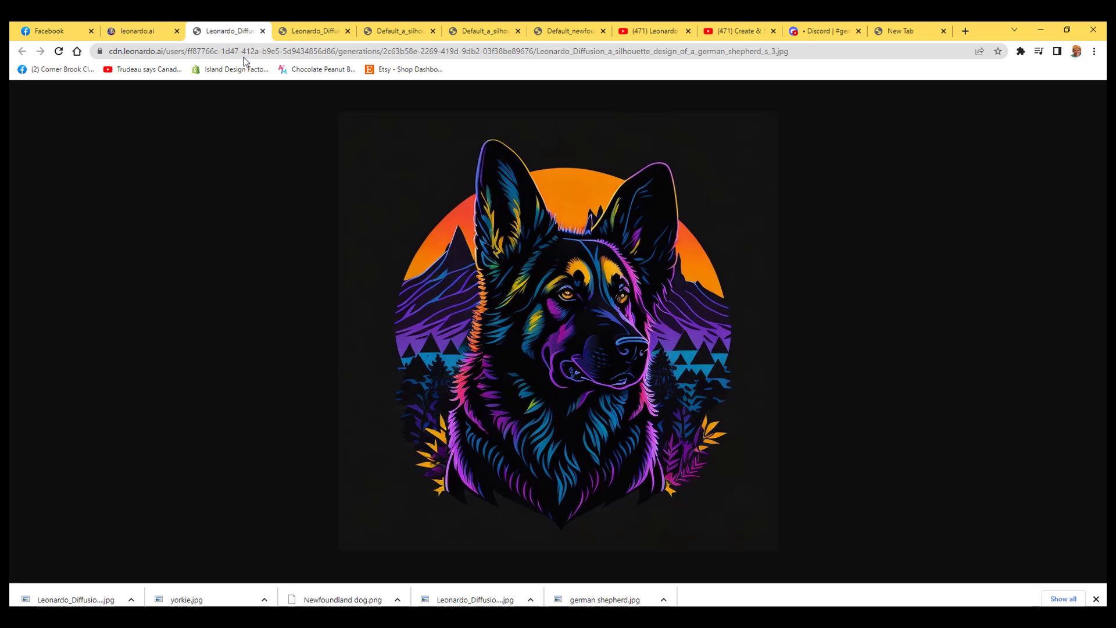
click(147, 31)
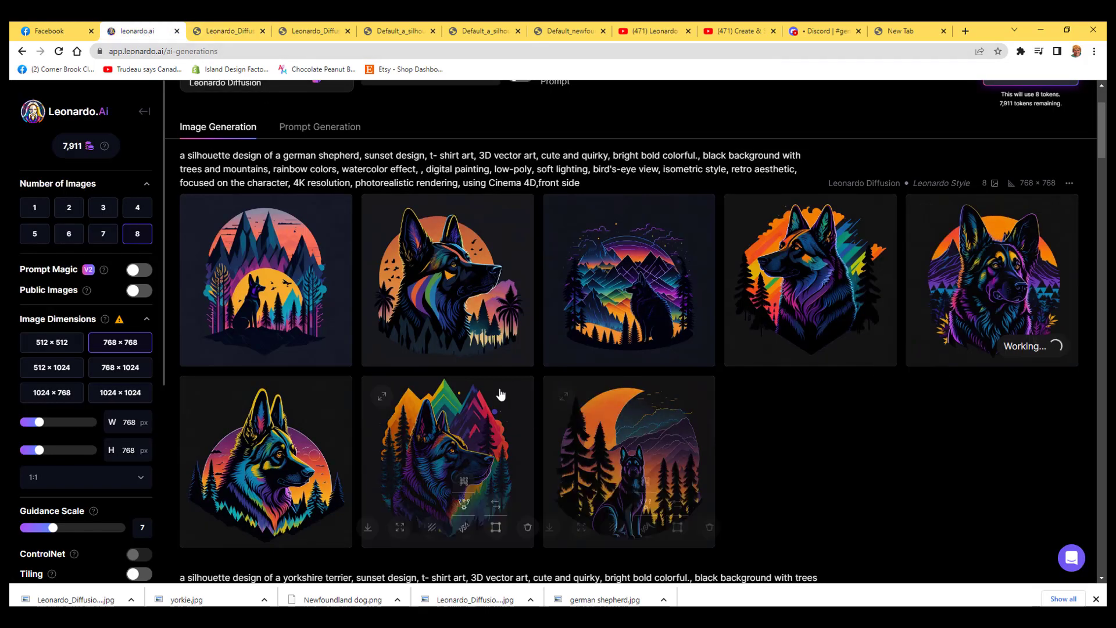
scroll(500, 394, up, 2)
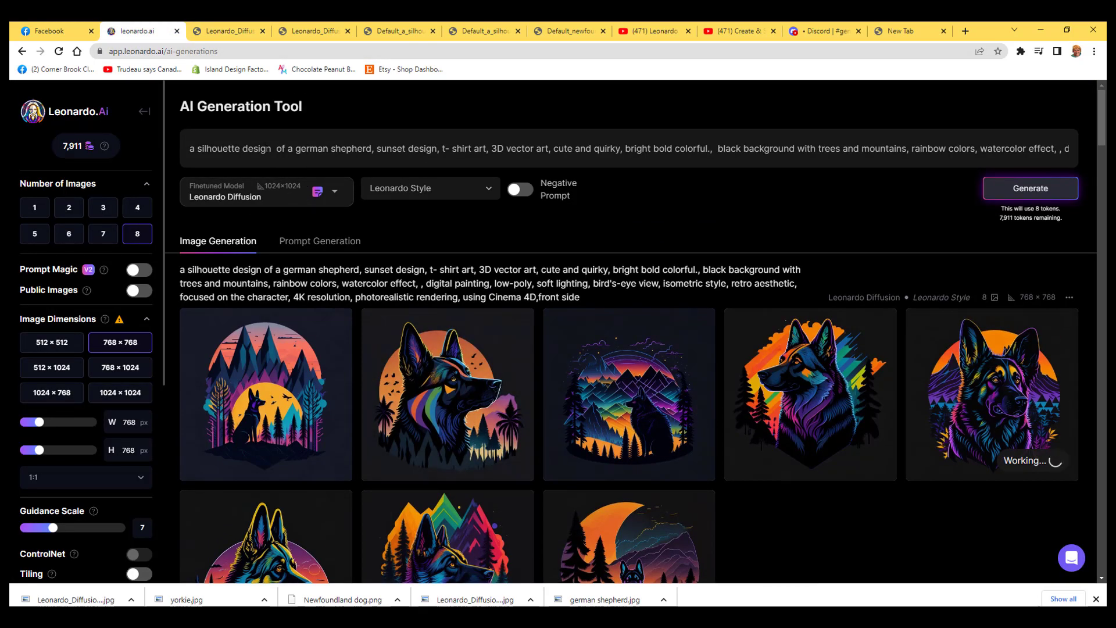
drag(297, 150, 357, 150)
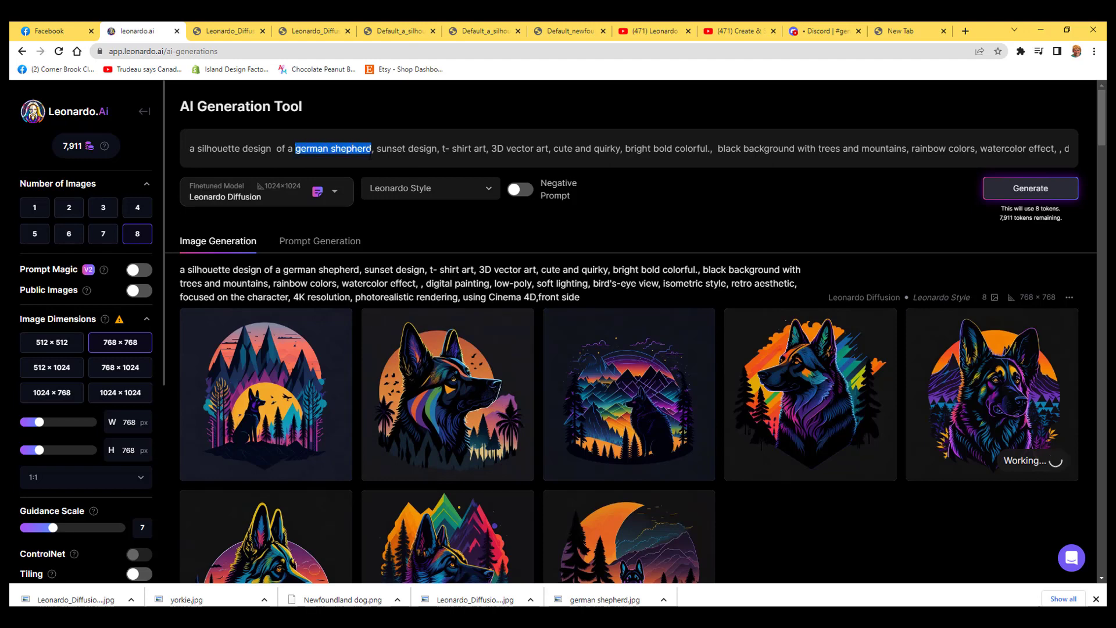
text(rotwe)
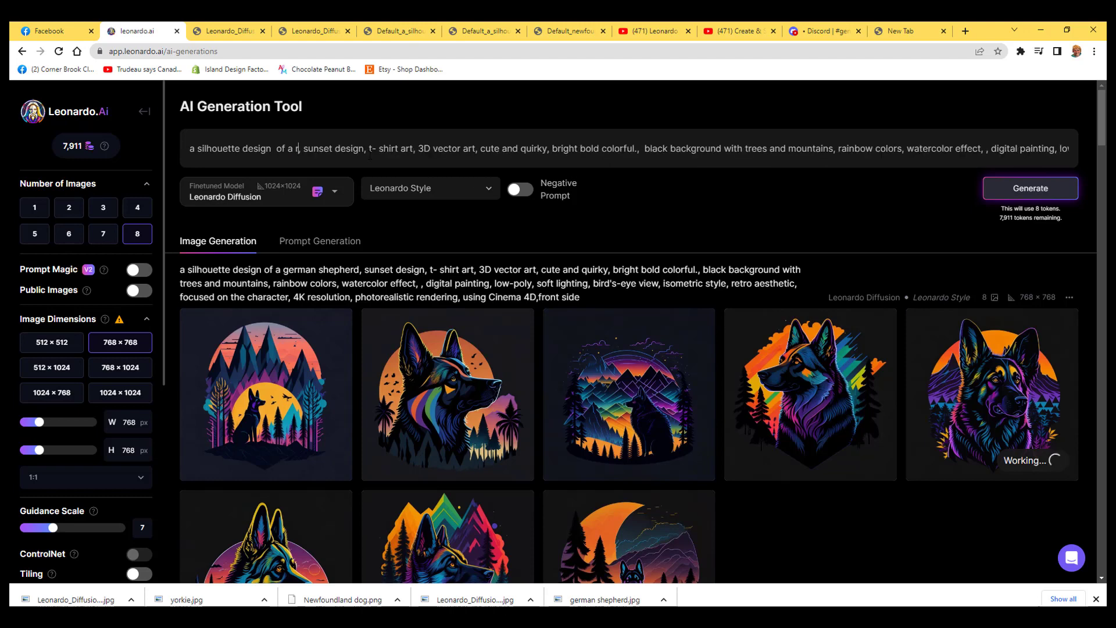
text(iler)
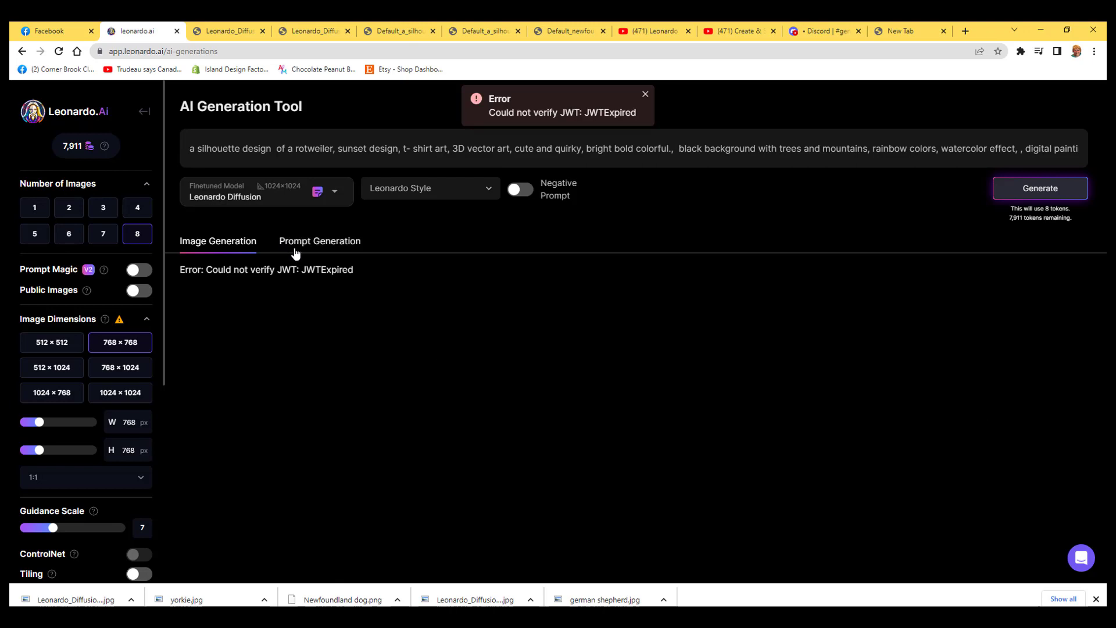
- Dismiss the errors, reload the AI Generation Tool page, and generate eight images from the rotweiler prompt
click(645, 95)
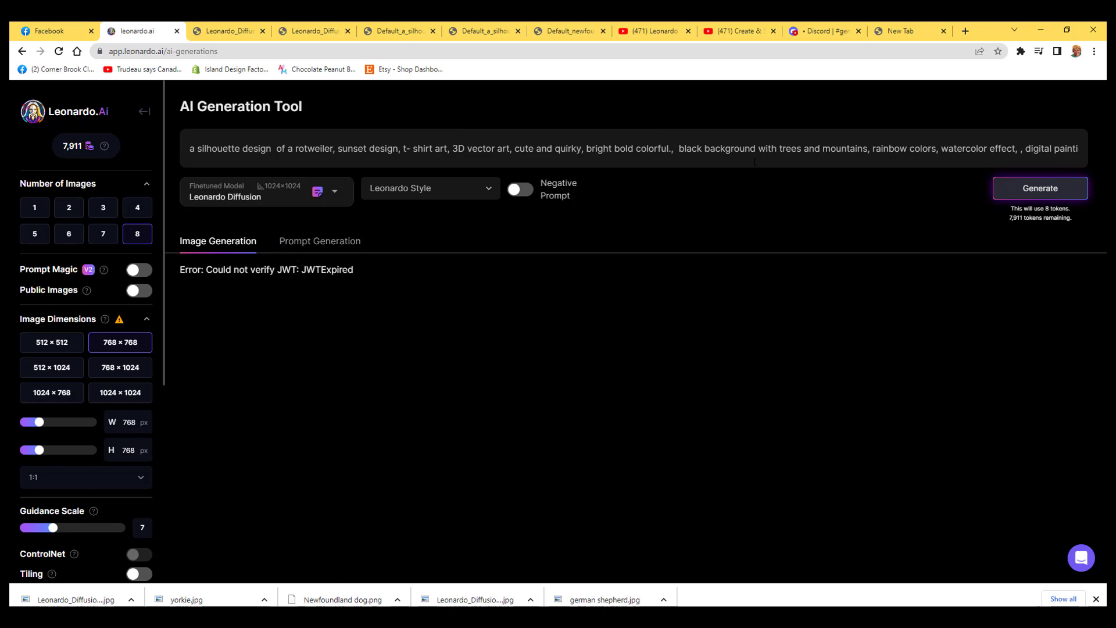
click(1026, 192)
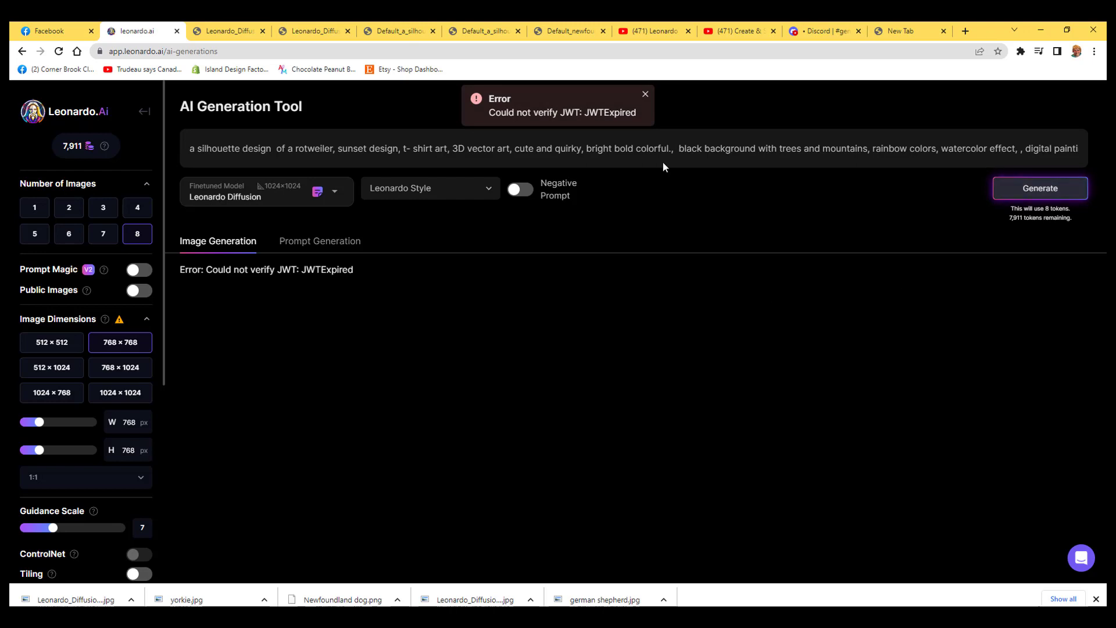
click(644, 95)
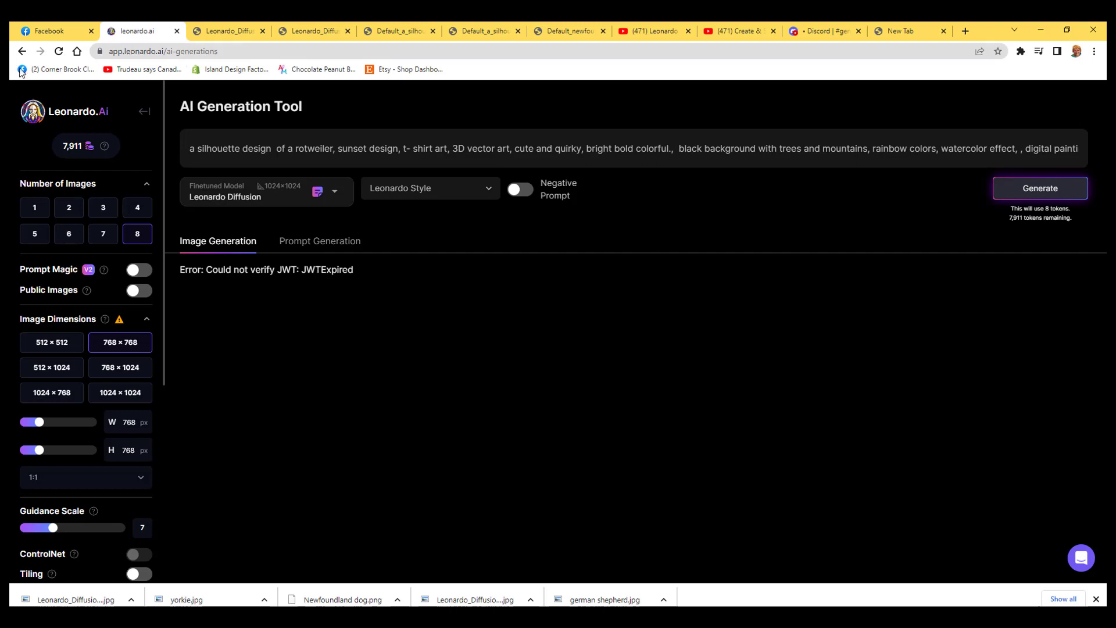
click(59, 52)
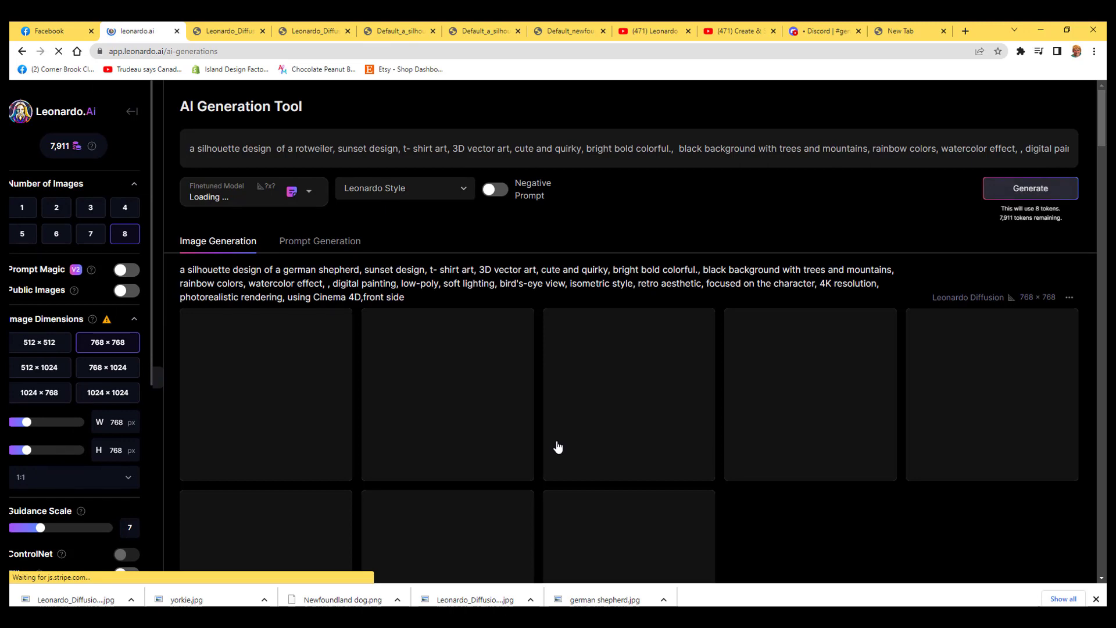
click(1024, 192)
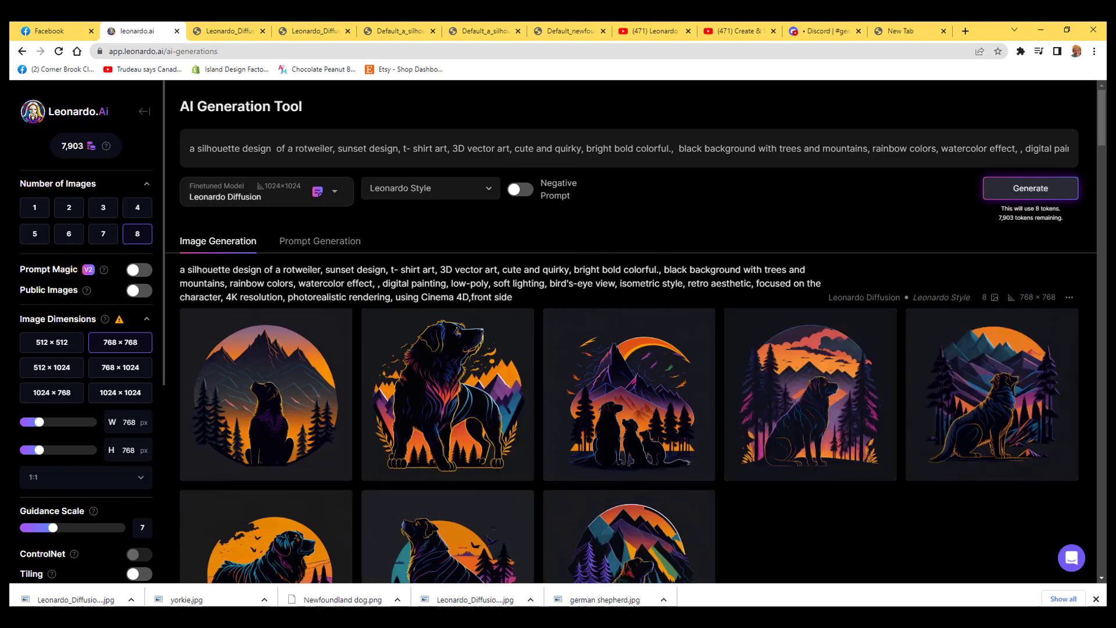
- Examine the generated rotweiler images, enlarging the fourth one and closing the enlarged view
scroll(629, 279, down, 2)
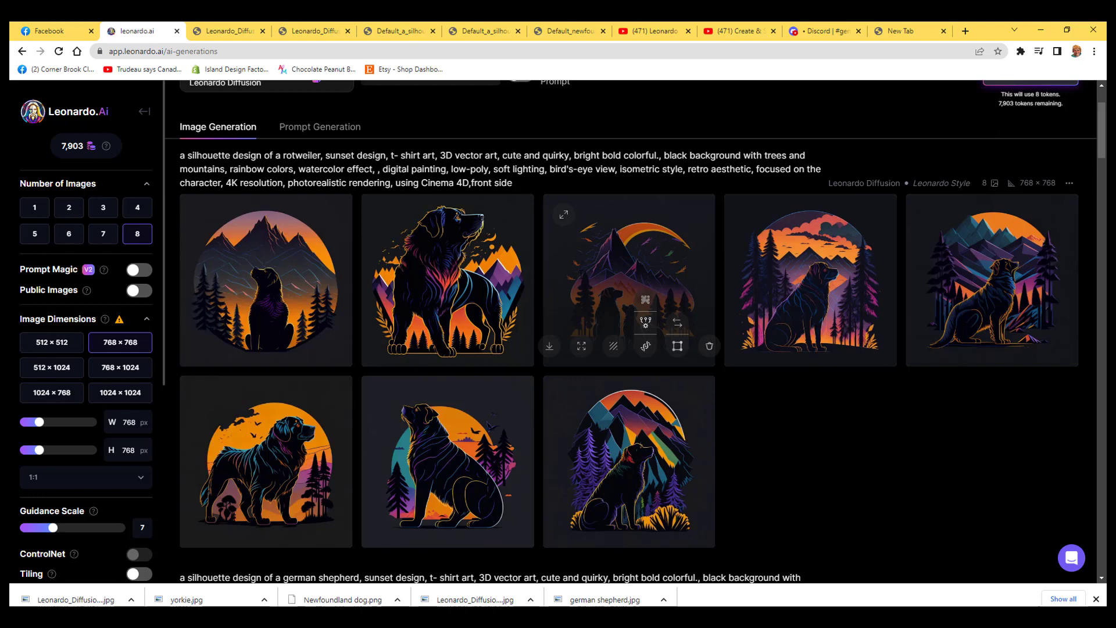
scroll(581, 280, down, 1)
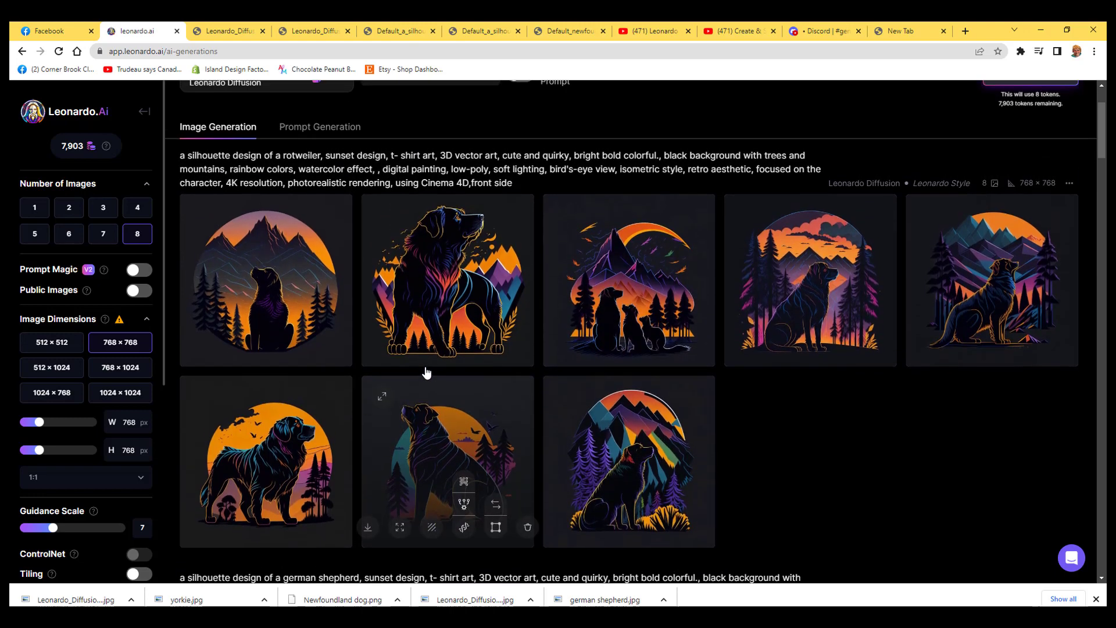
scroll(424, 374, up, 2)
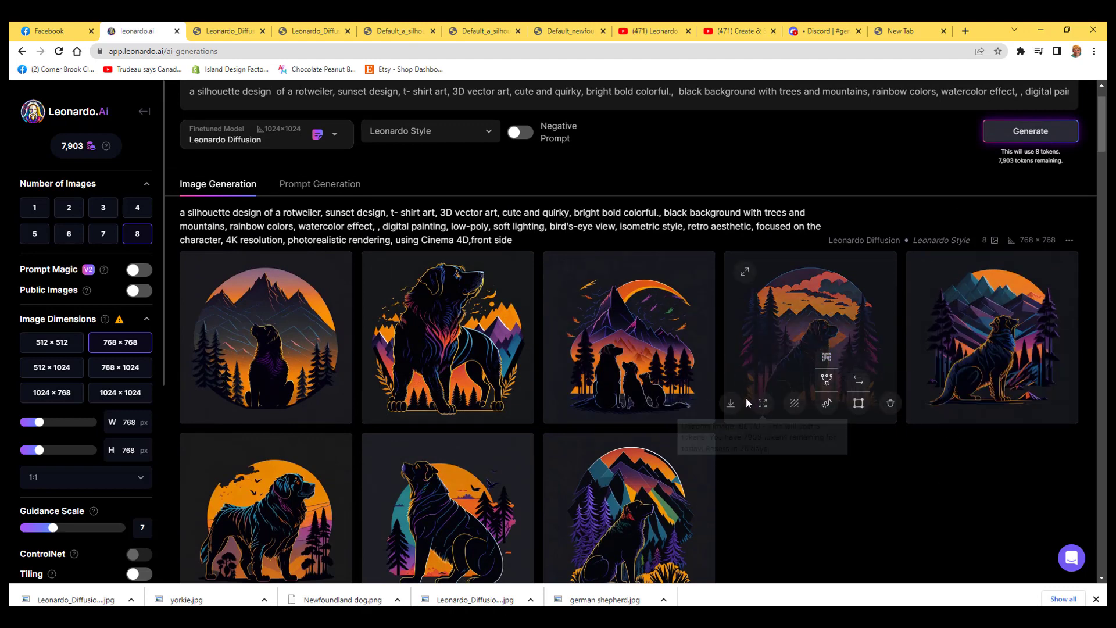
click(745, 273)
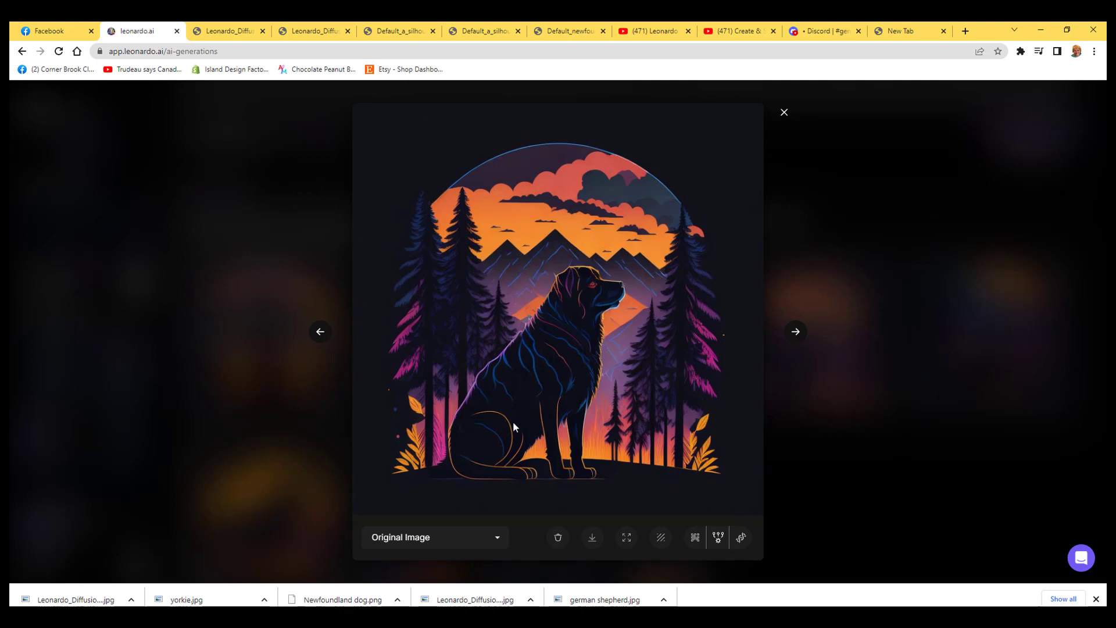
click(784, 113)
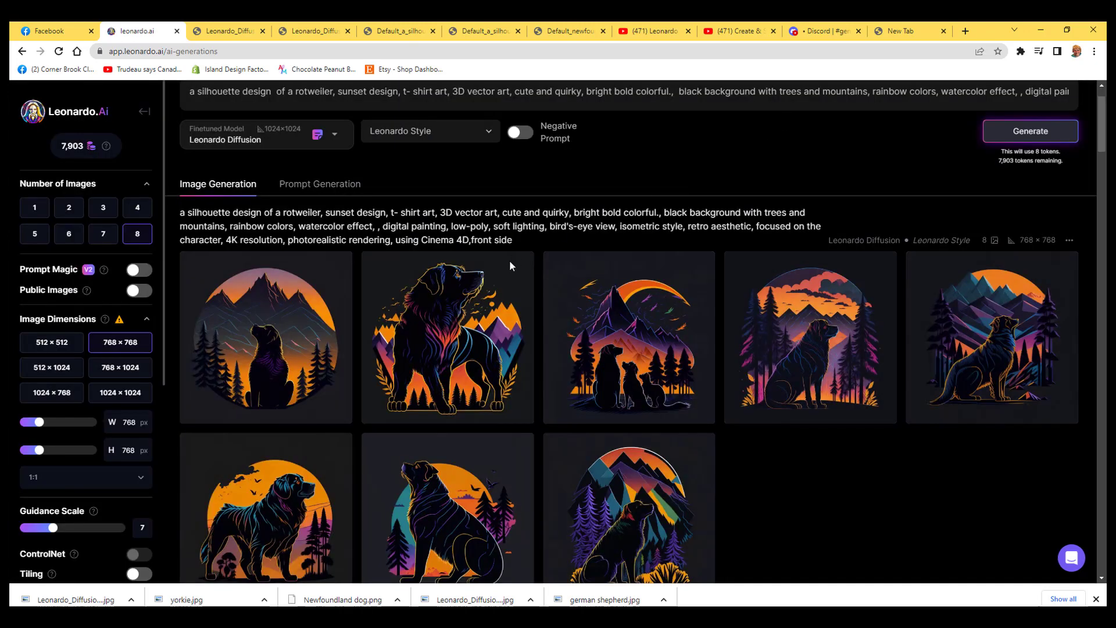
- Insert "facing camera," after "sunset design," in the prompt and correct the breed's spelling to "Rottweiler"
scroll(555, 319, up, 1)
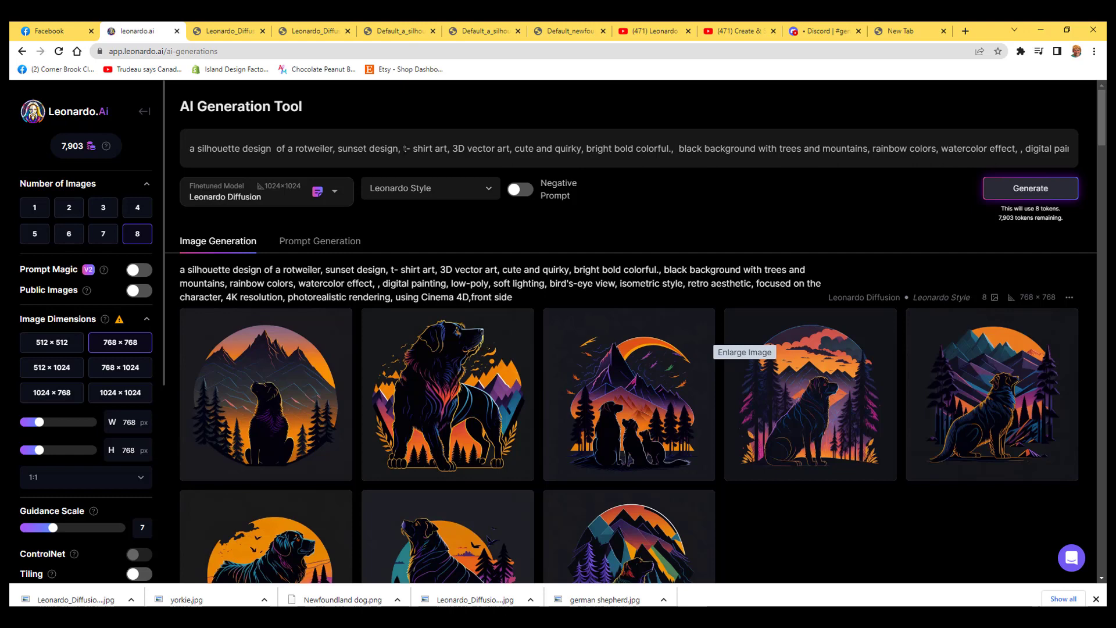
click(404, 149)
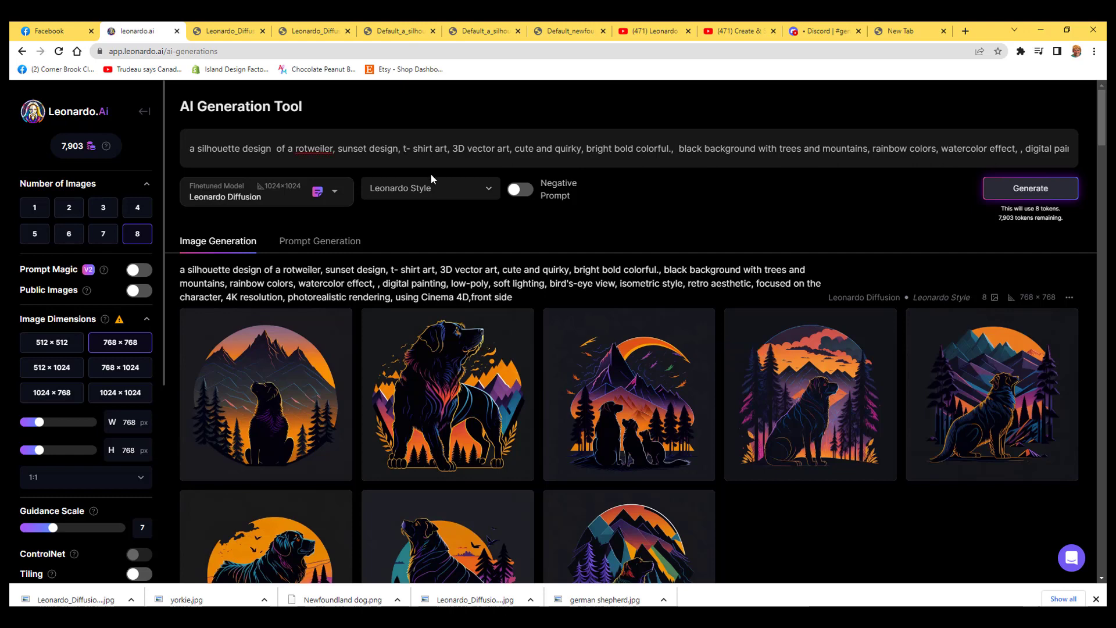
text(facing c)
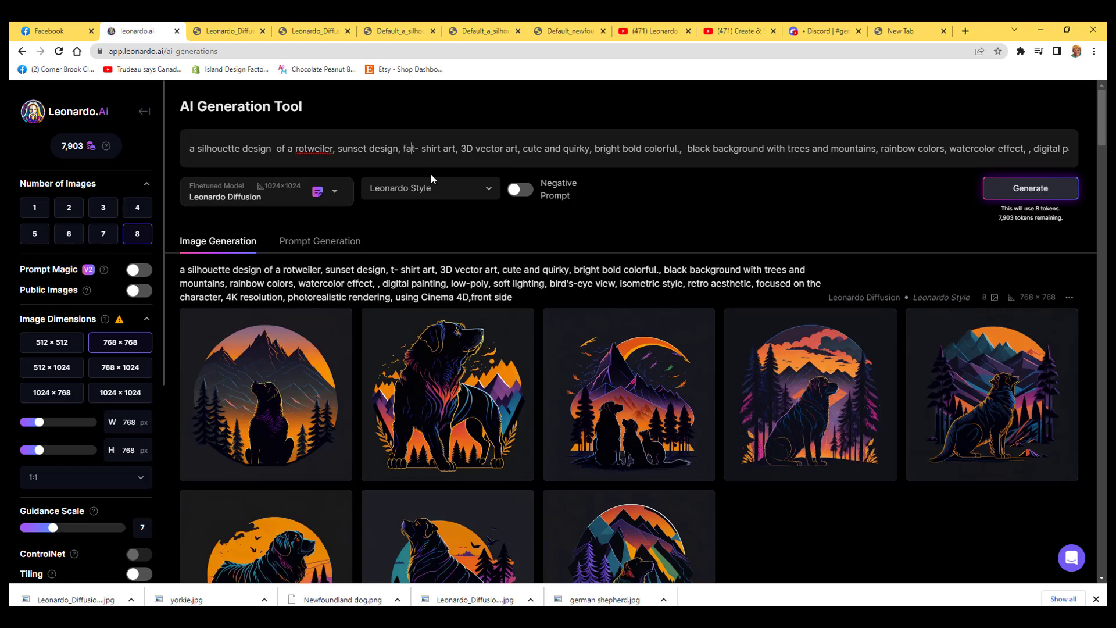
text(amera)
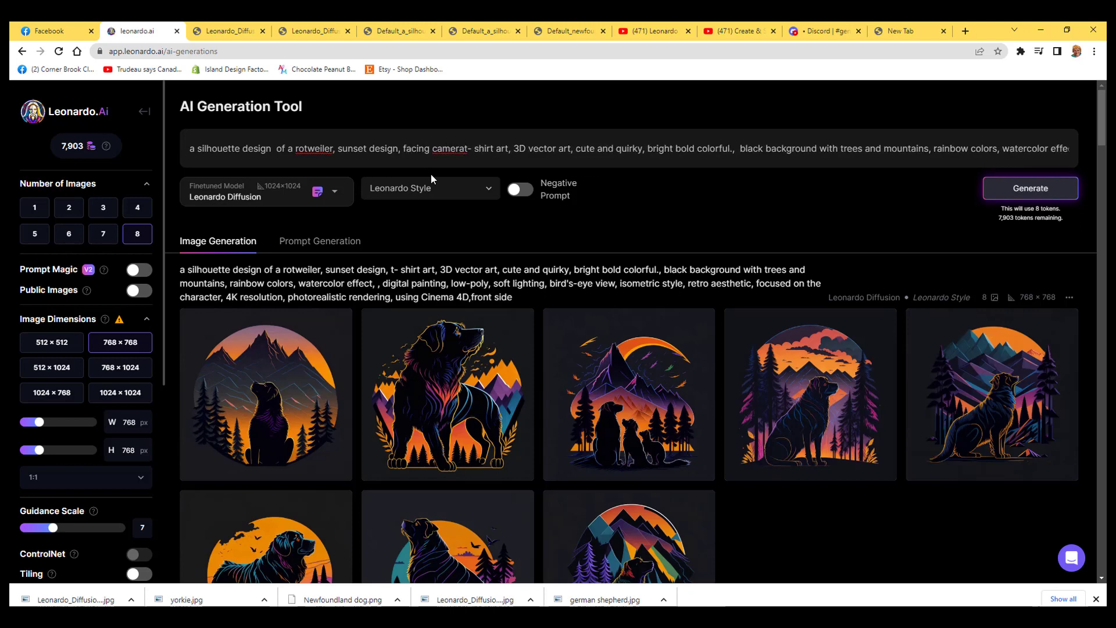
text(,)
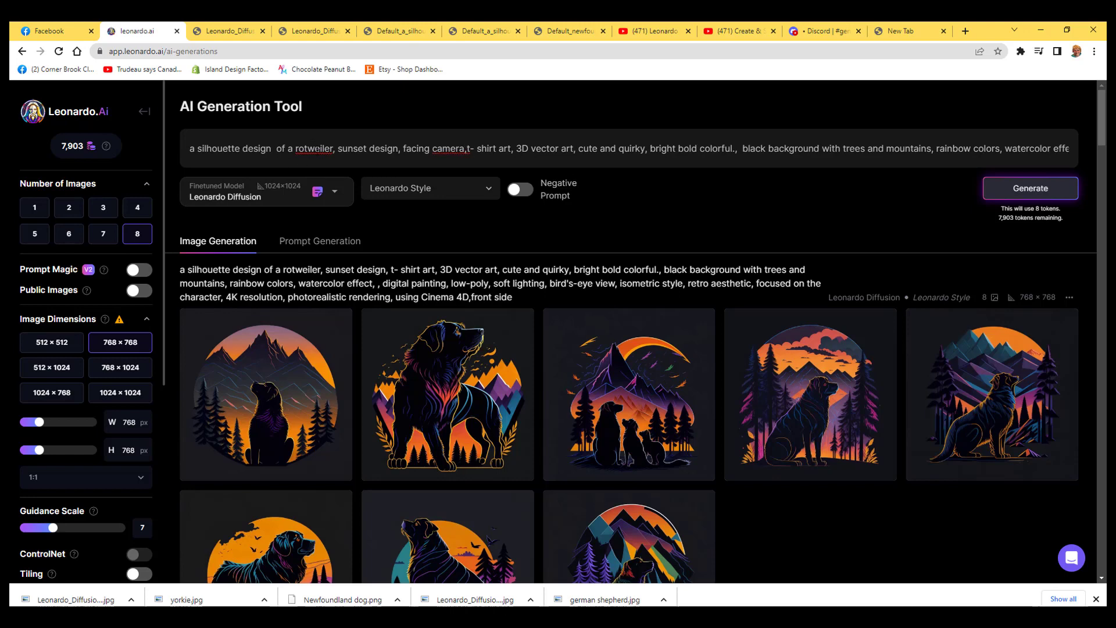
right_click(308, 148)
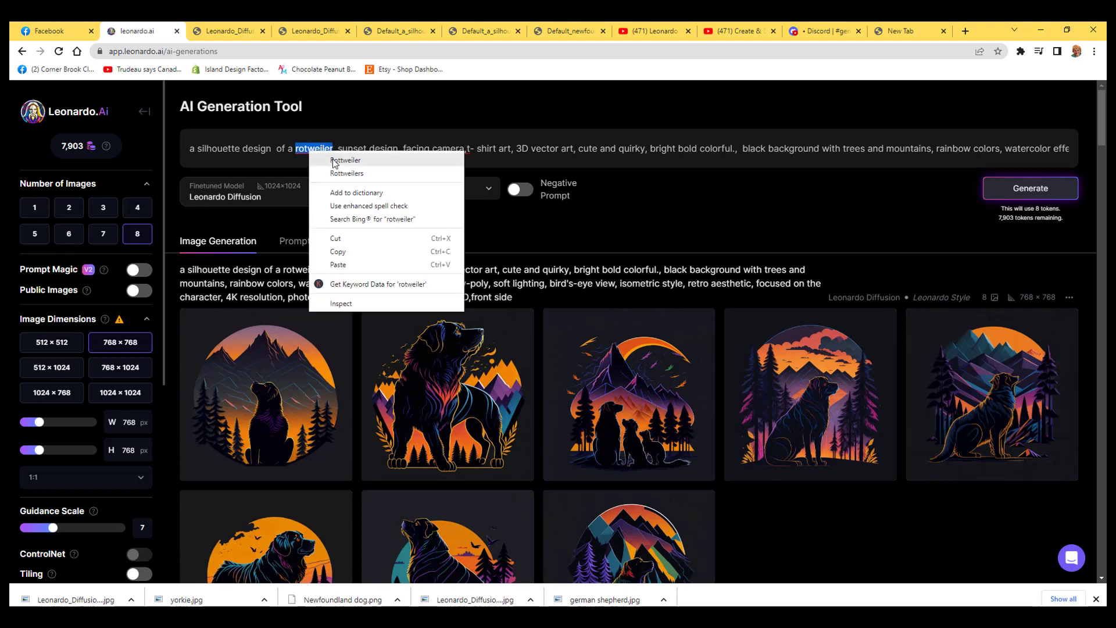
click(312, 156)
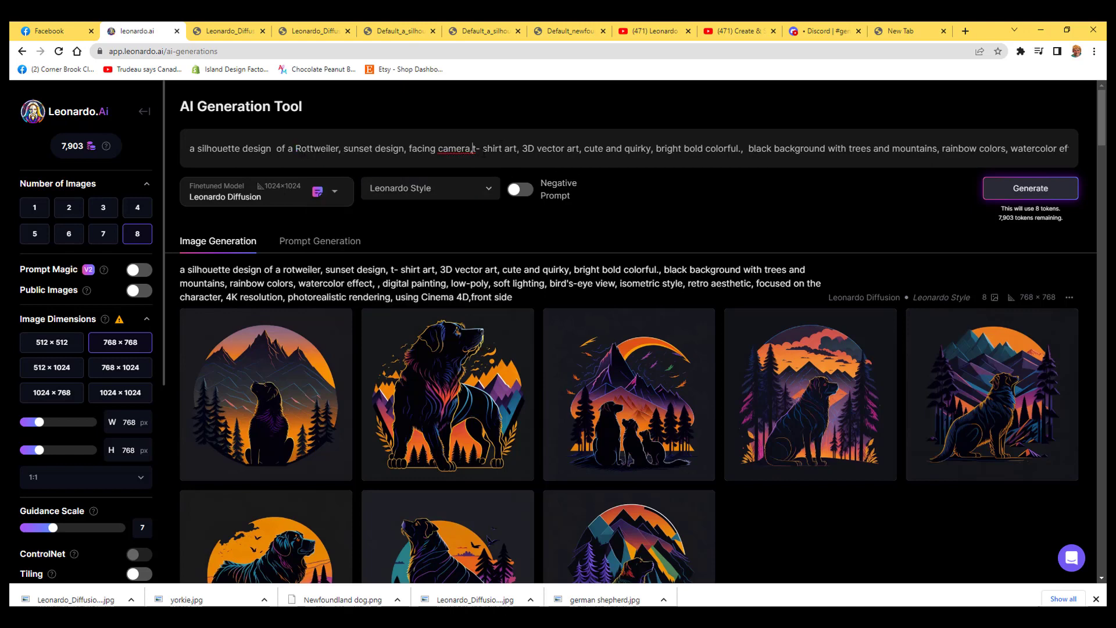
- Generate eight images from the facing-camera Rottweiler prompt and enlarge the fourth result
click(1026, 192)
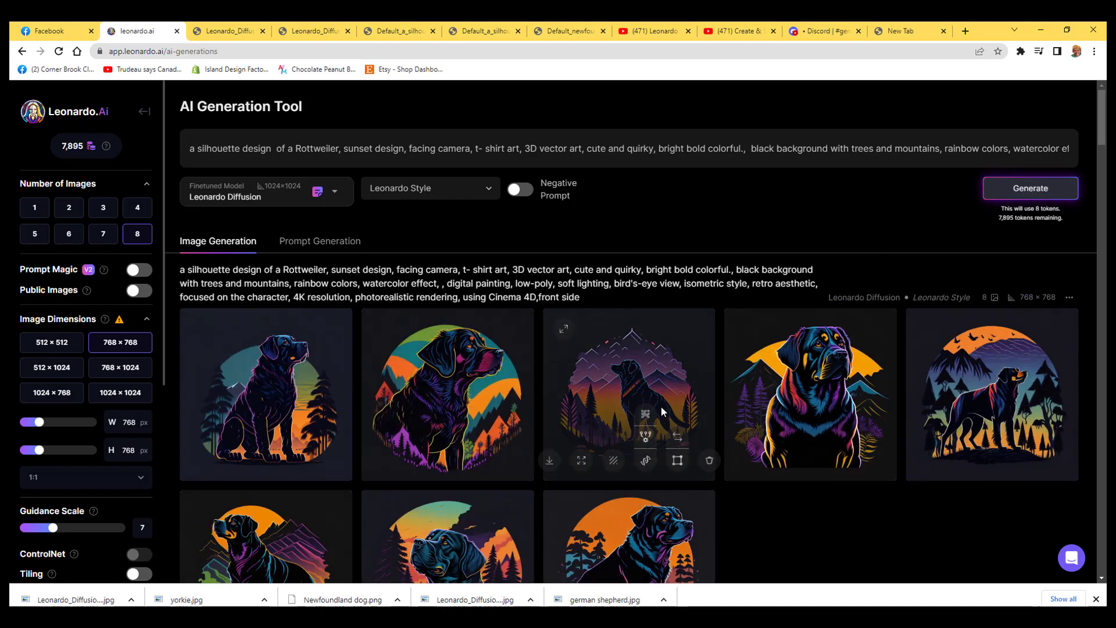
scroll(661, 412, down, 2)
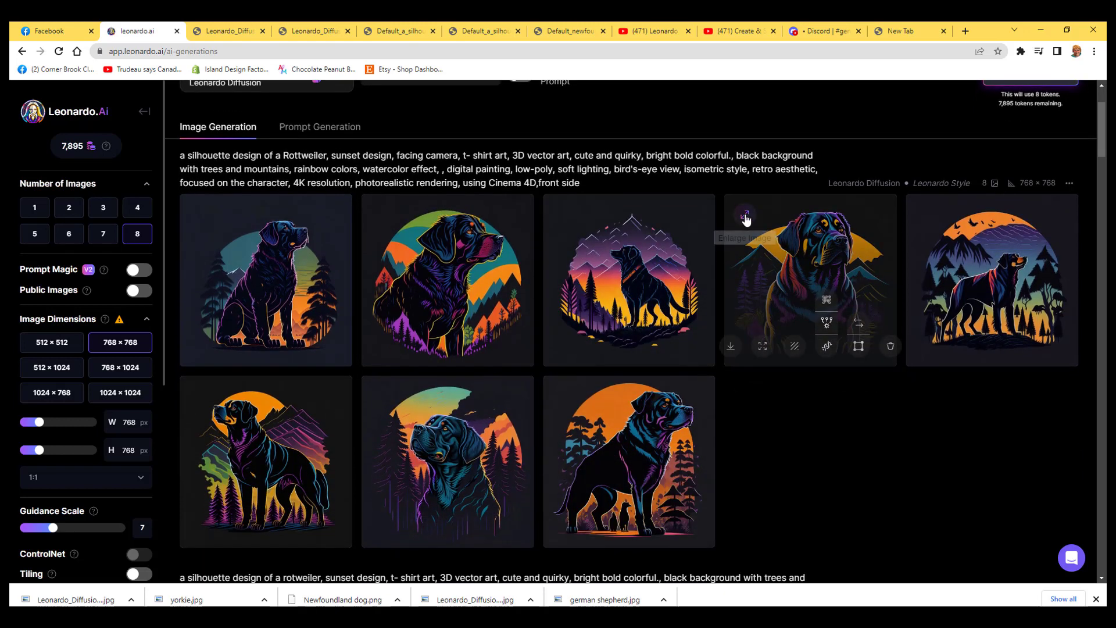
click(745, 219)
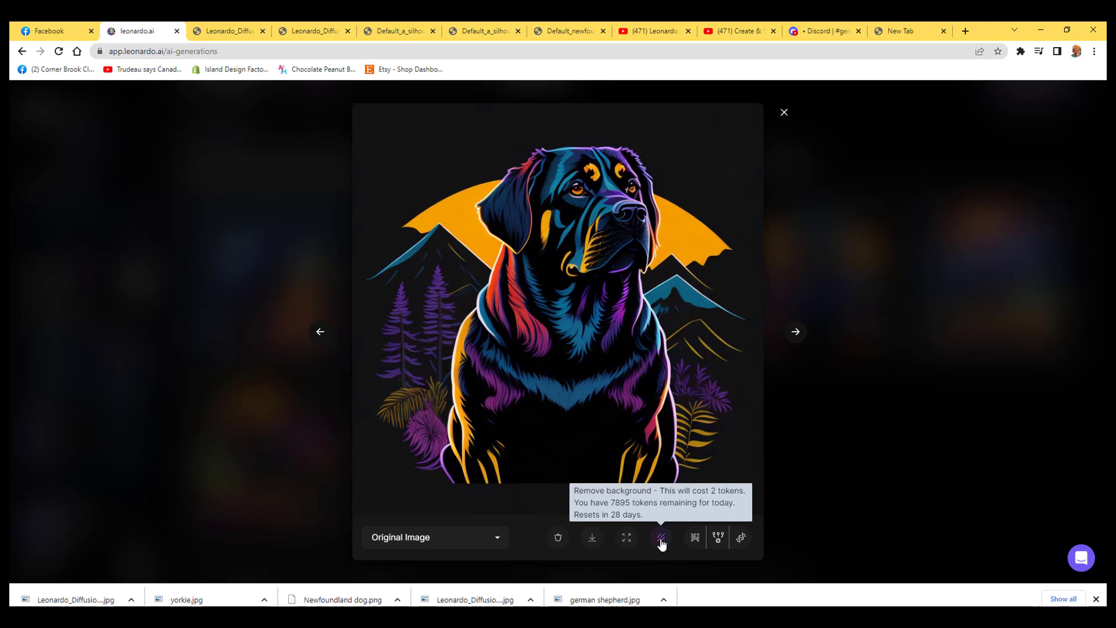
- Try removing the enlarged Rottweiler image's background and switch back to the original image
click(661, 540)
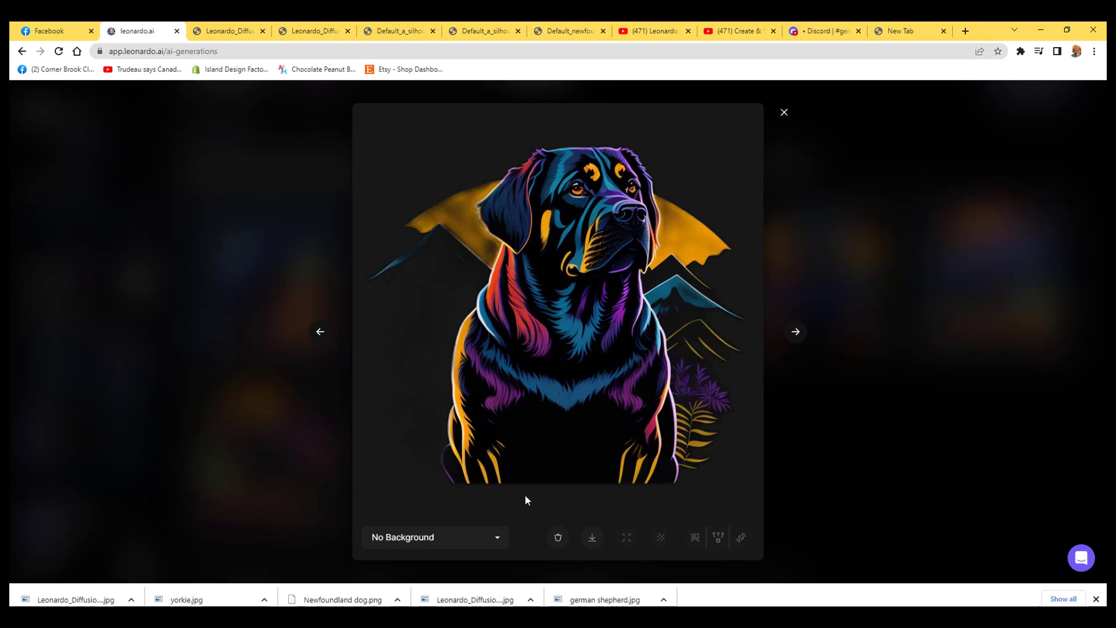
click(497, 536)
click(456, 553)
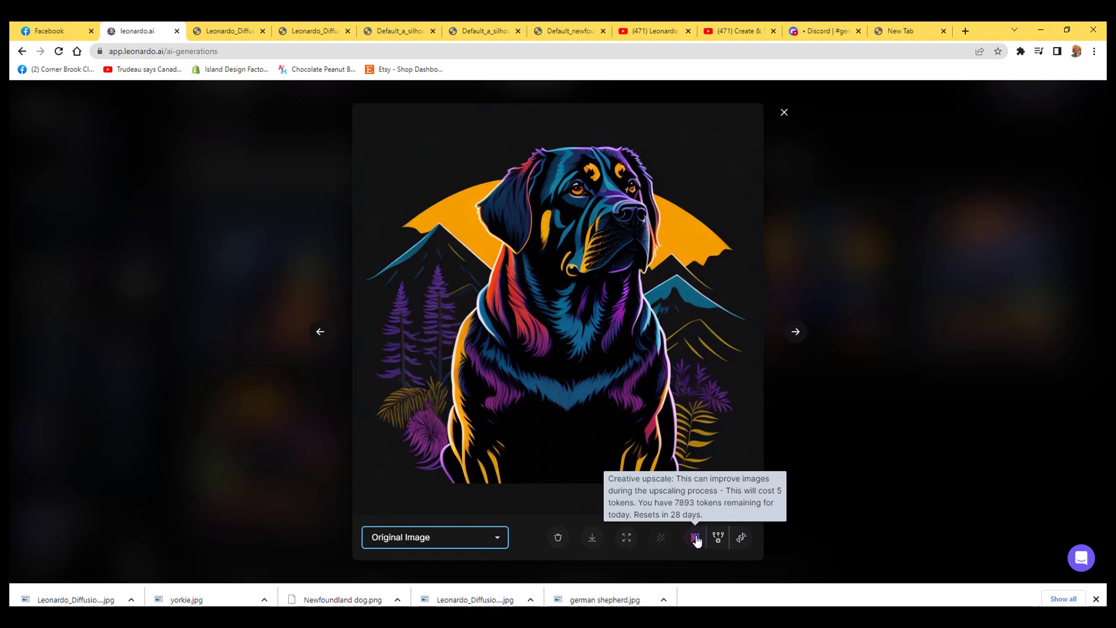
- Apply the creative upscale to the Rottweiler image and compare the original with the upscaled version, leaving the upscaled one selected
click(697, 542)
click(697, 543)
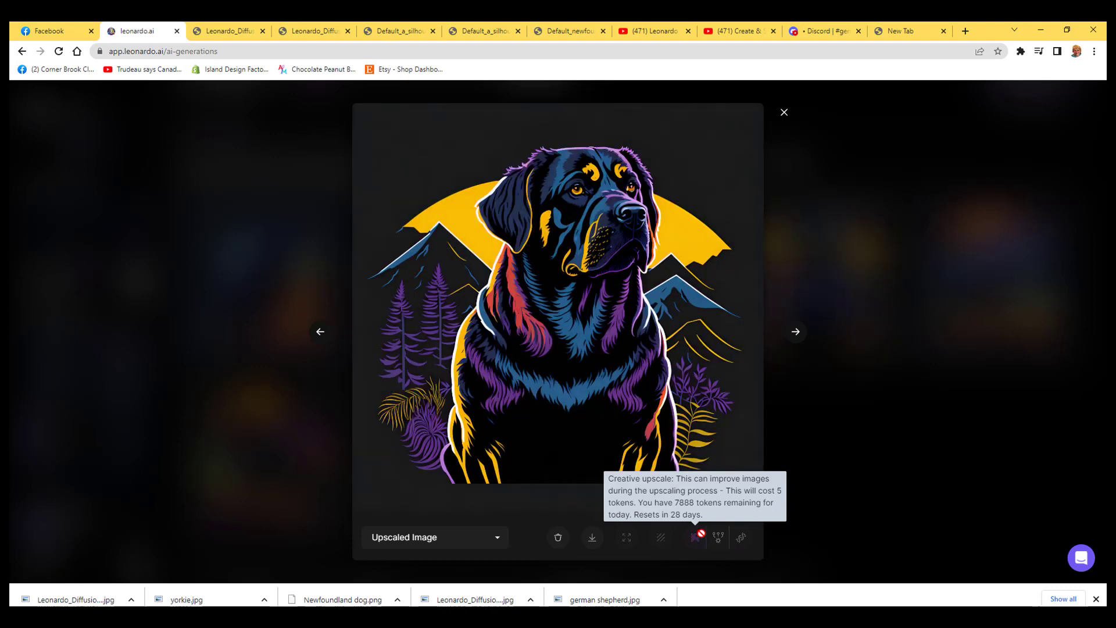
click(497, 537)
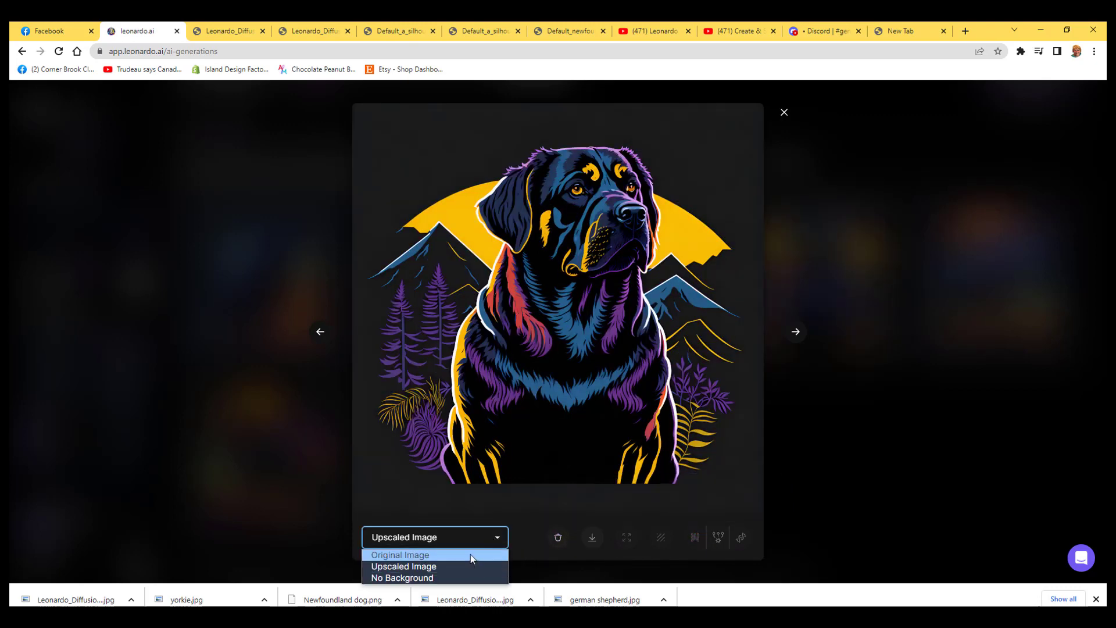
click(469, 554)
click(491, 537)
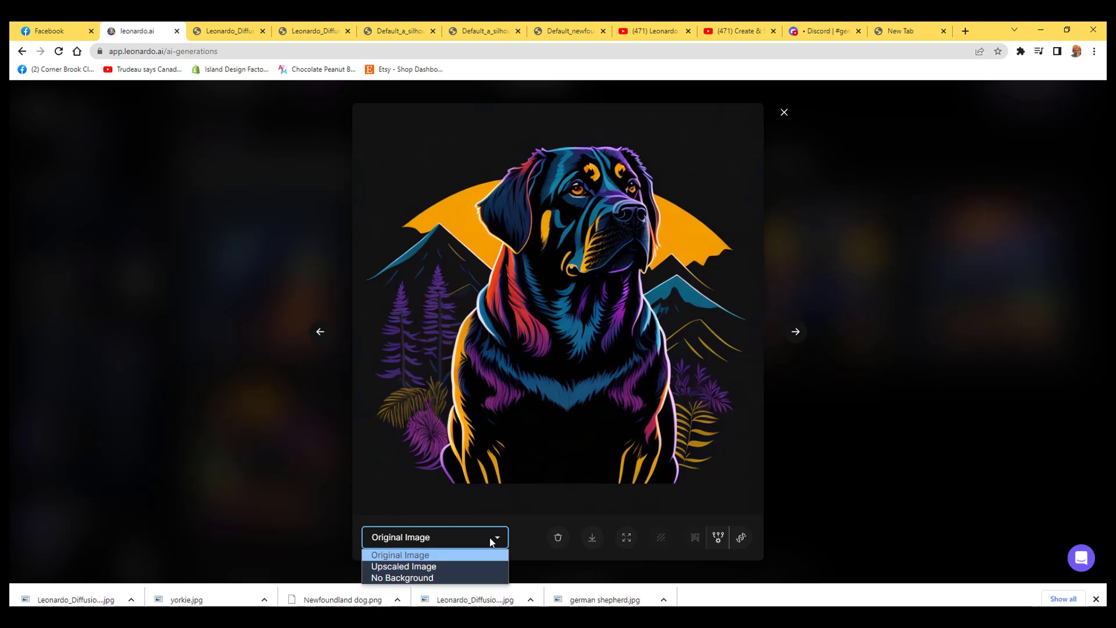
click(463, 567)
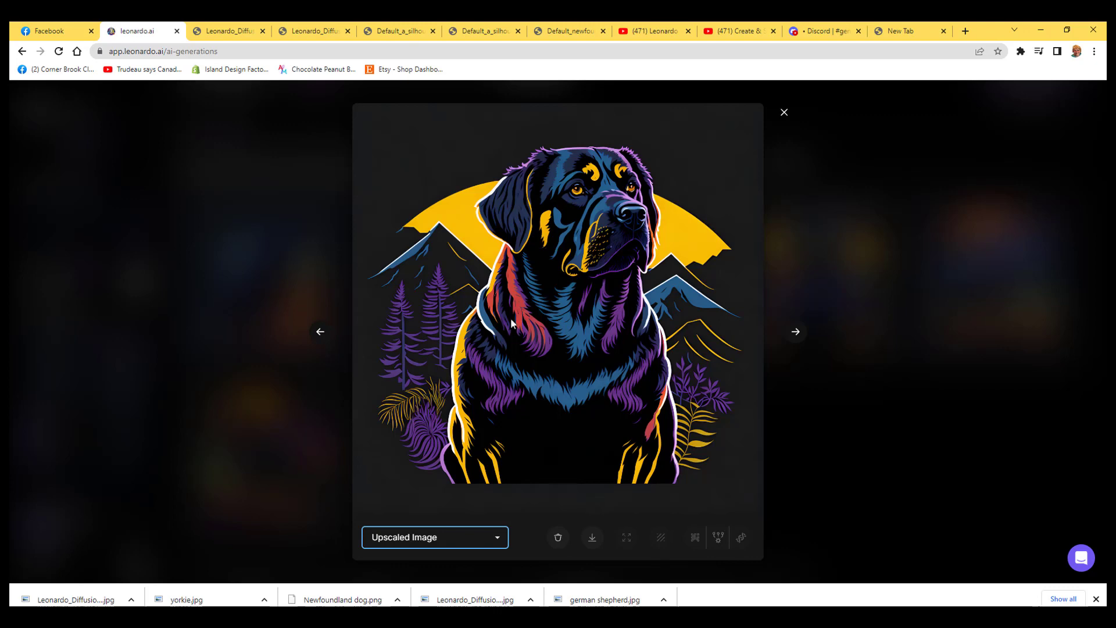
- Open the upscaled Rottweiler image for download and save it to the Downloads folder as "rottie" in JPEG format
click(593, 539)
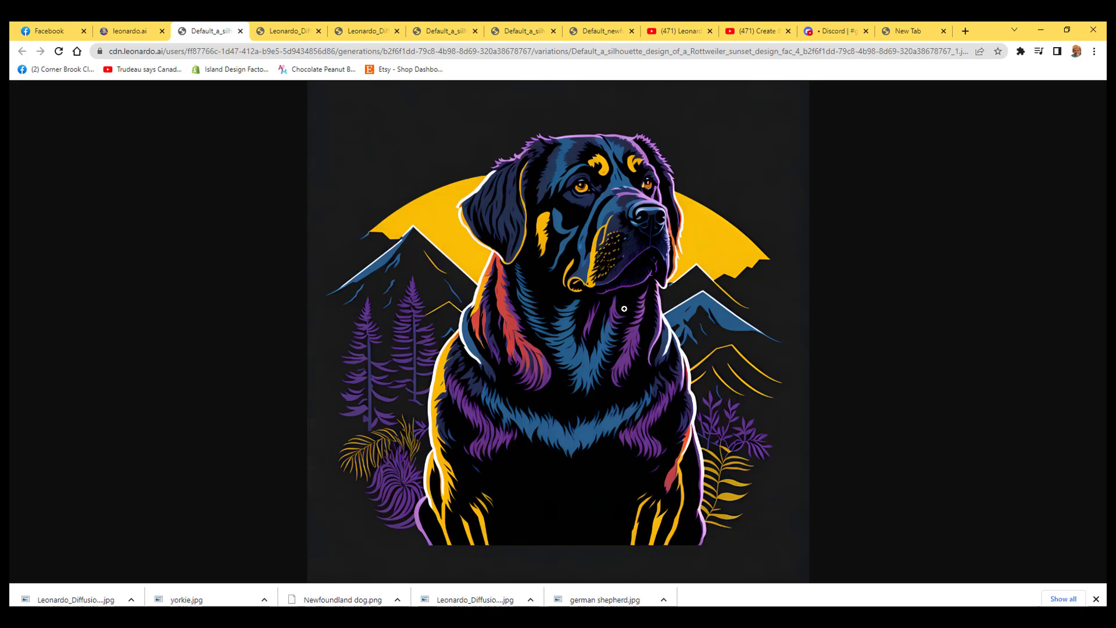
right_click(560, 316)
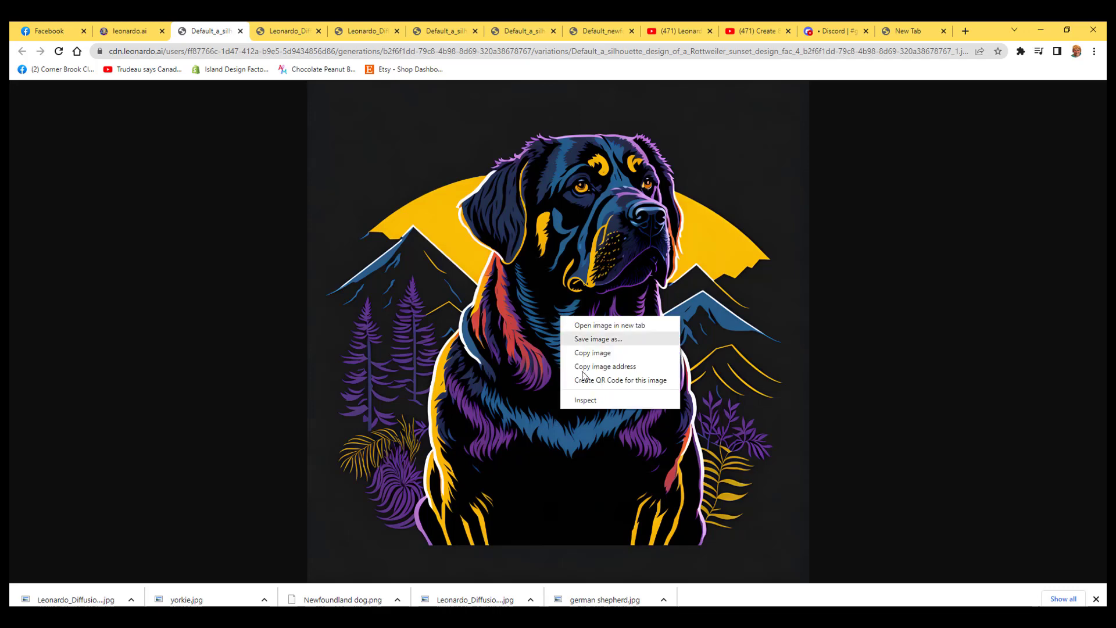
click(588, 340)
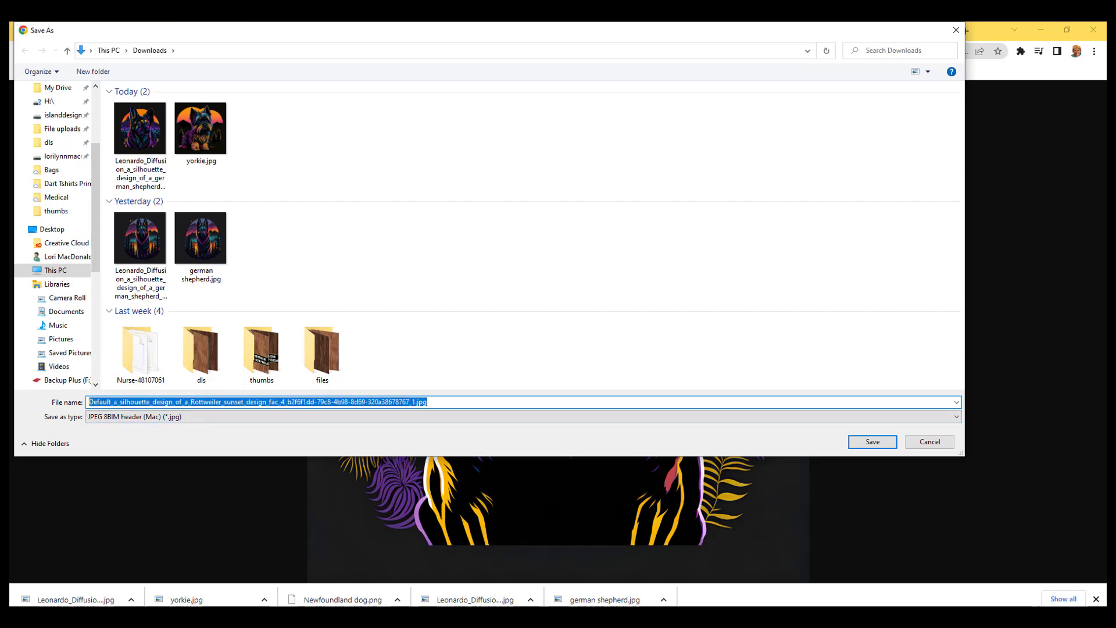
text(rottie)
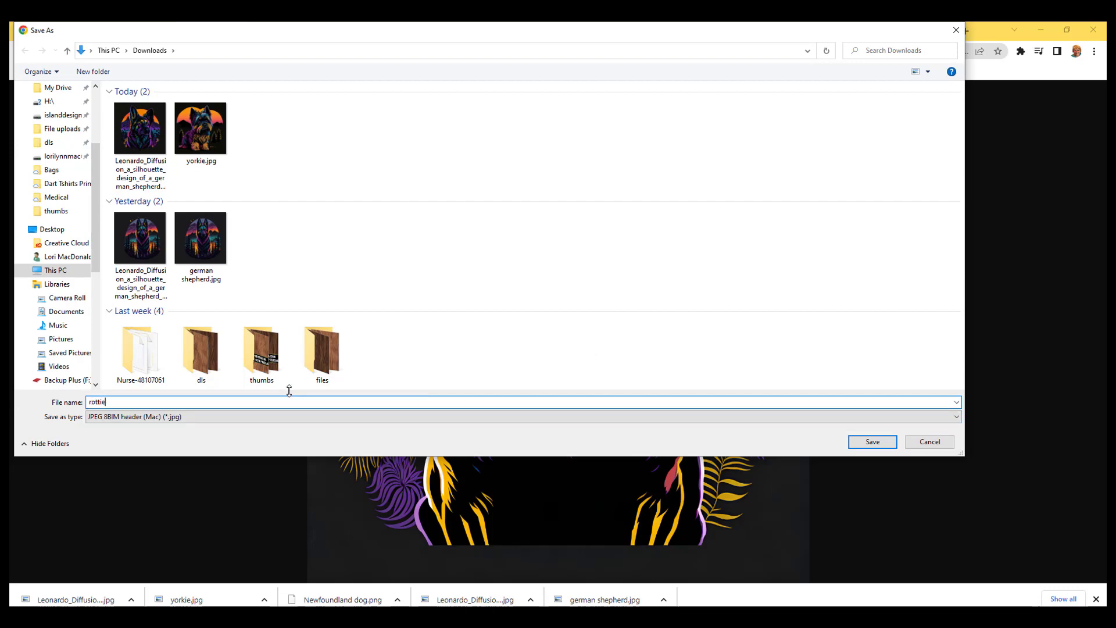
click(873, 443)
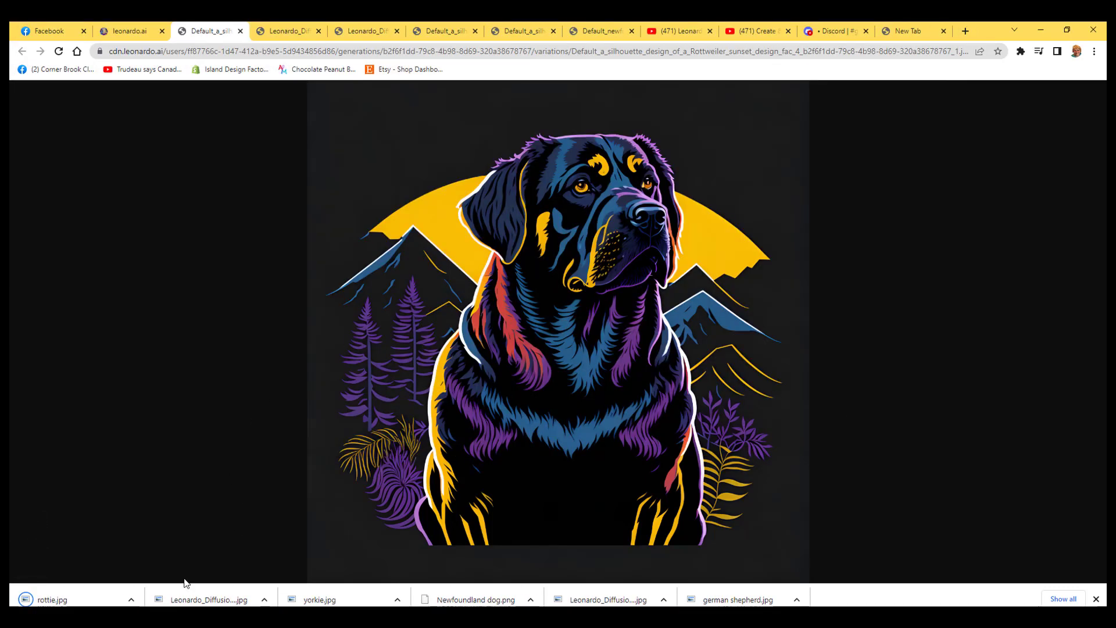
- Show the downloaded rottie.jpg in its folder and open it in Photoshop
click(131, 599)
click(143, 564)
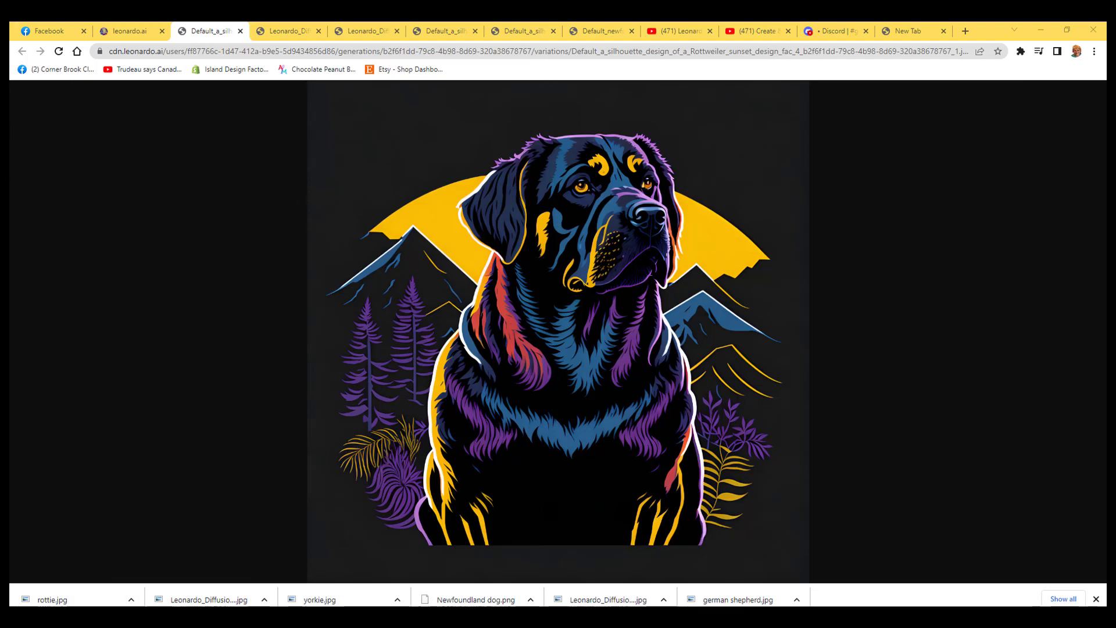
drag(775, 225, 507, 64)
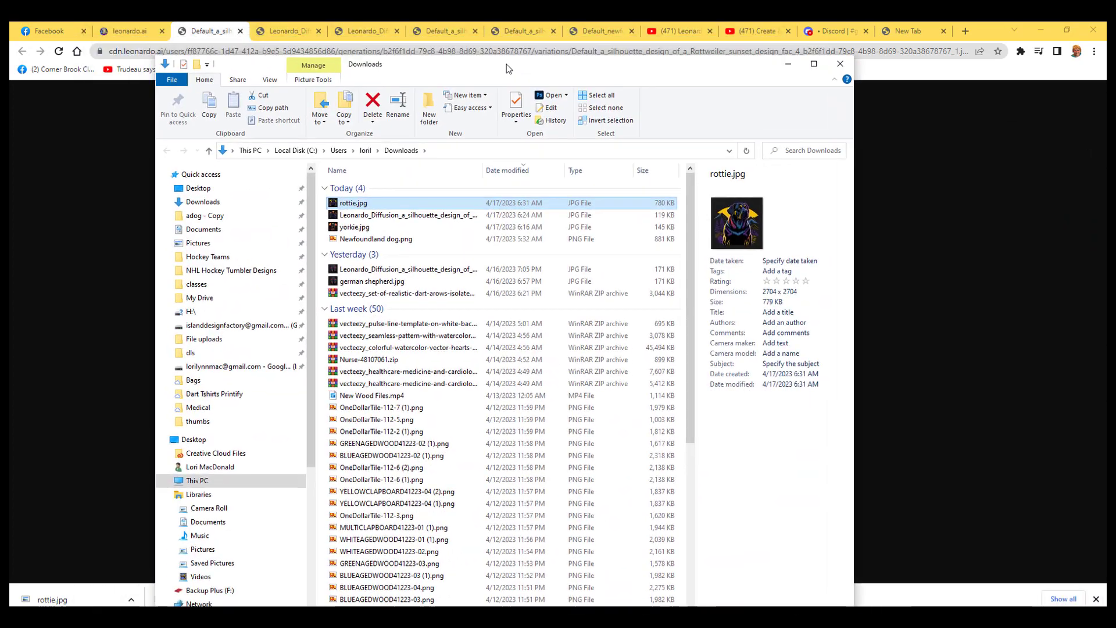
click(384, 199)
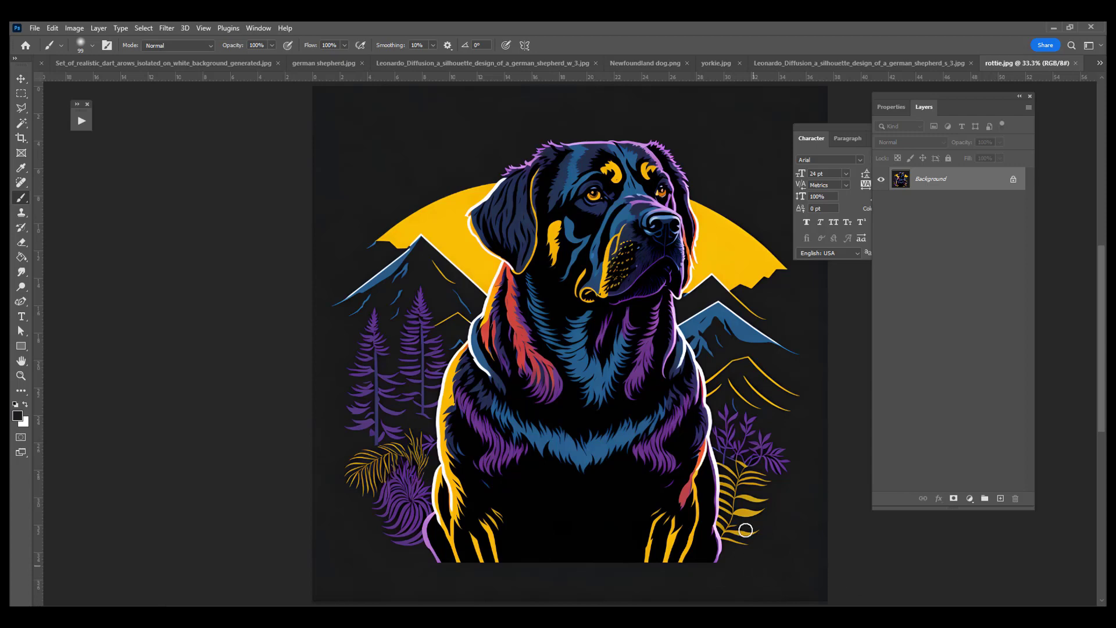
- Draw an elliptical selection with a 20 px feather around the Rottweiler's head and body, cutting across the trees, mountains and lower legs
click(21, 95)
right_click(21, 95)
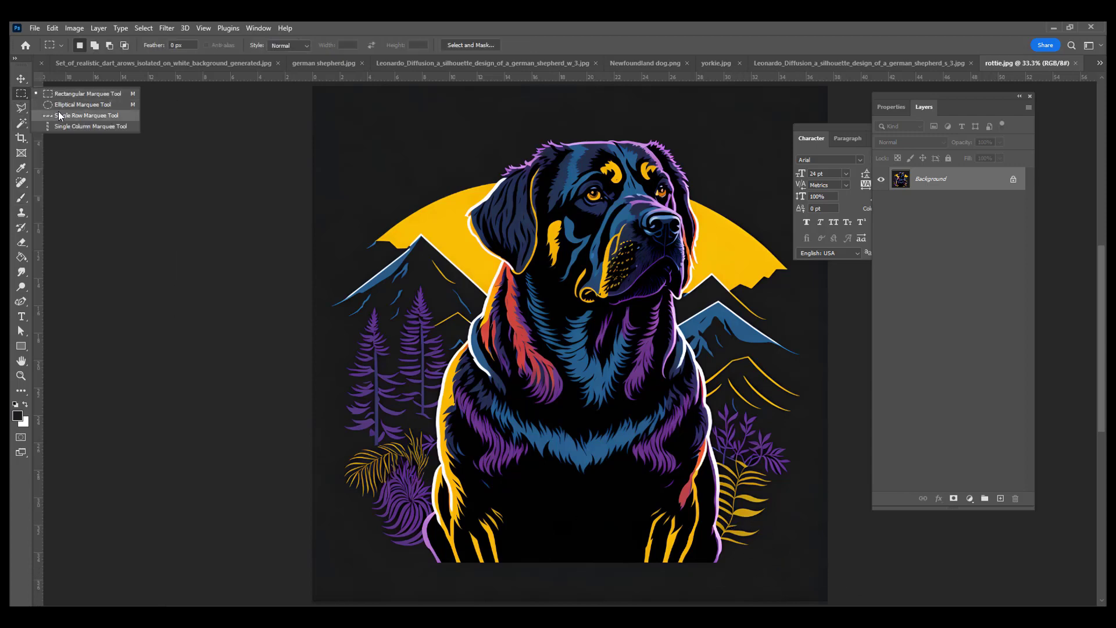
click(58, 103)
click(181, 48)
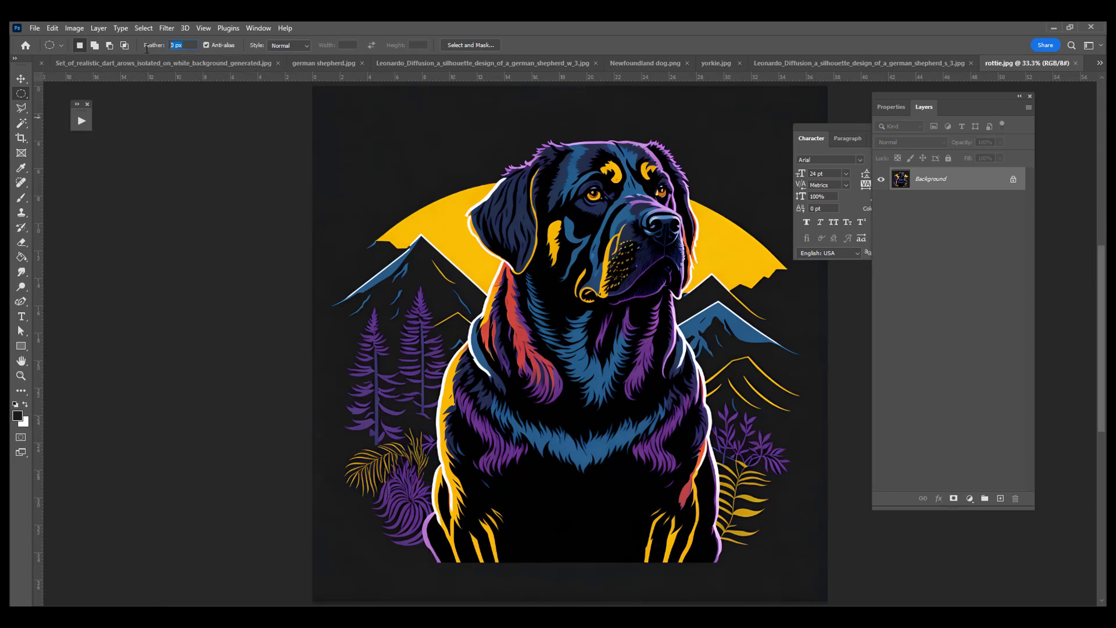
text(20)
drag(357, 116, 786, 446)
scroll(775, 487, up, 3)
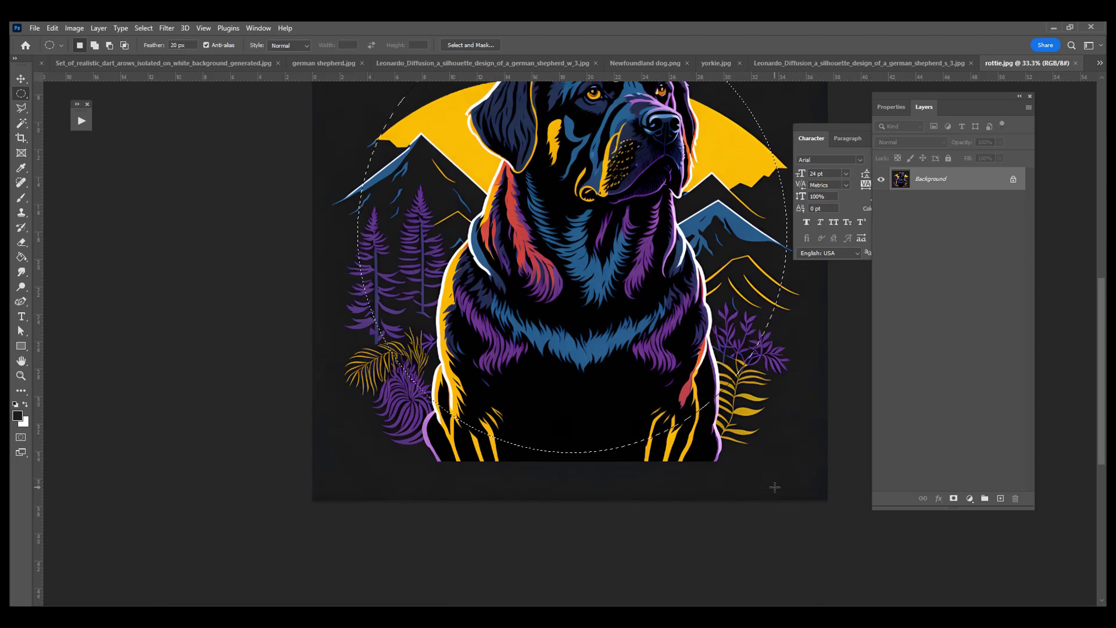
scroll(775, 487, up, 2)
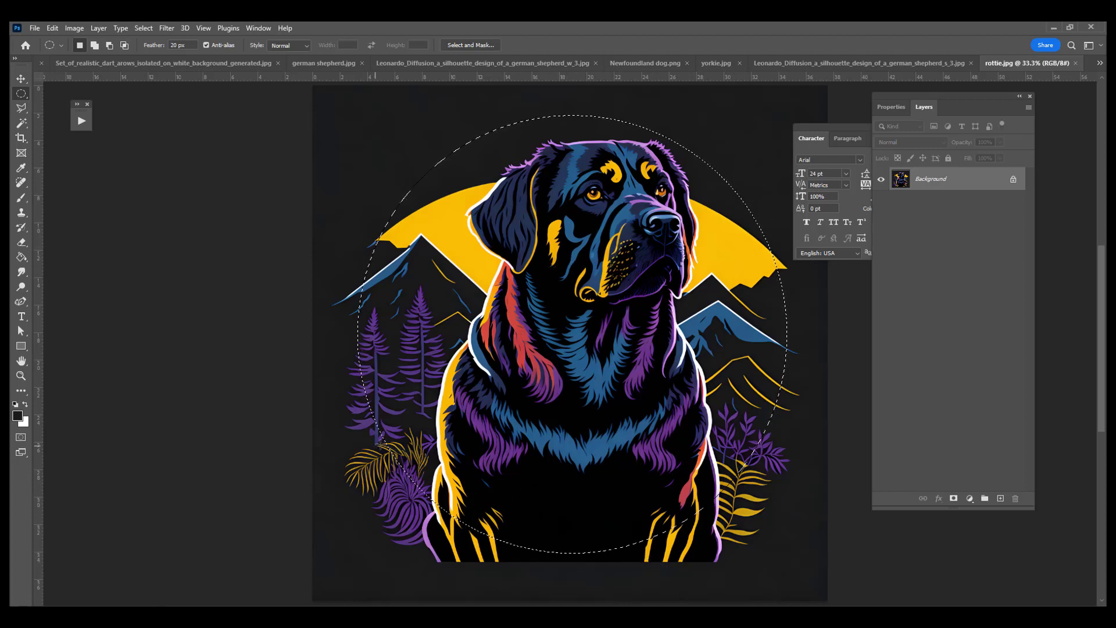
- Unlock the background layer, copy the feathered selection to a new layer, and hide the original layer
click(1013, 181)
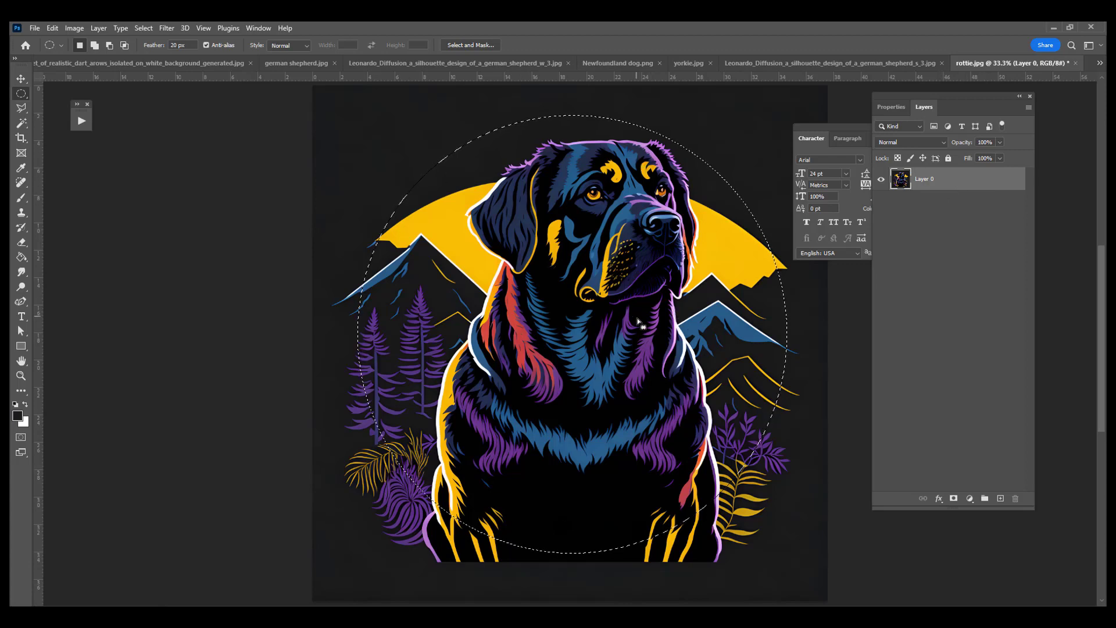
key(ctrl+j)
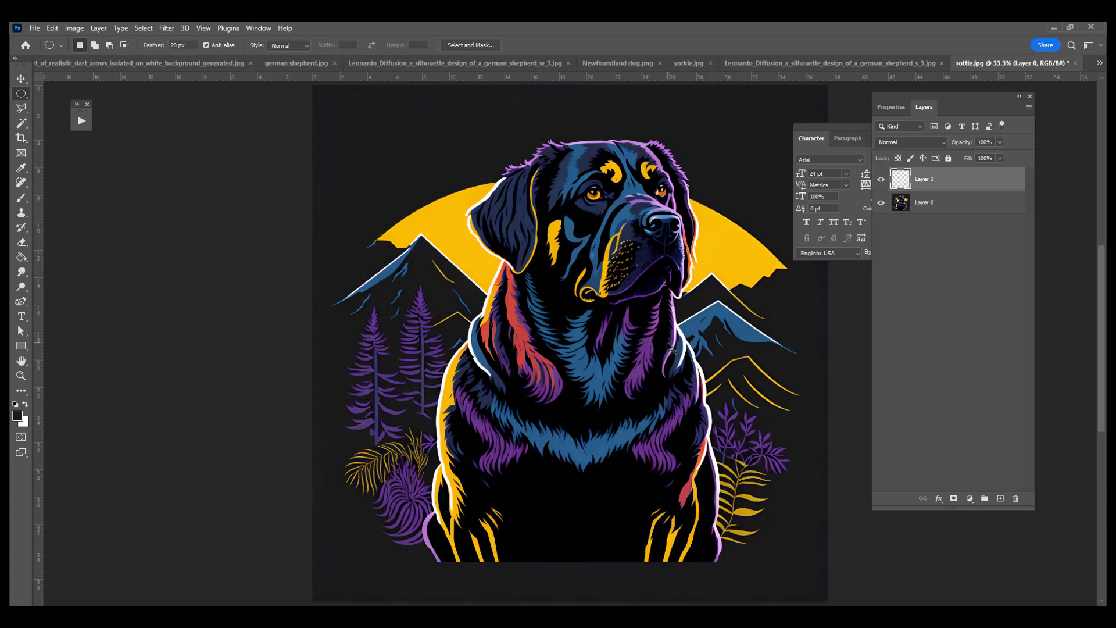
click(881, 202)
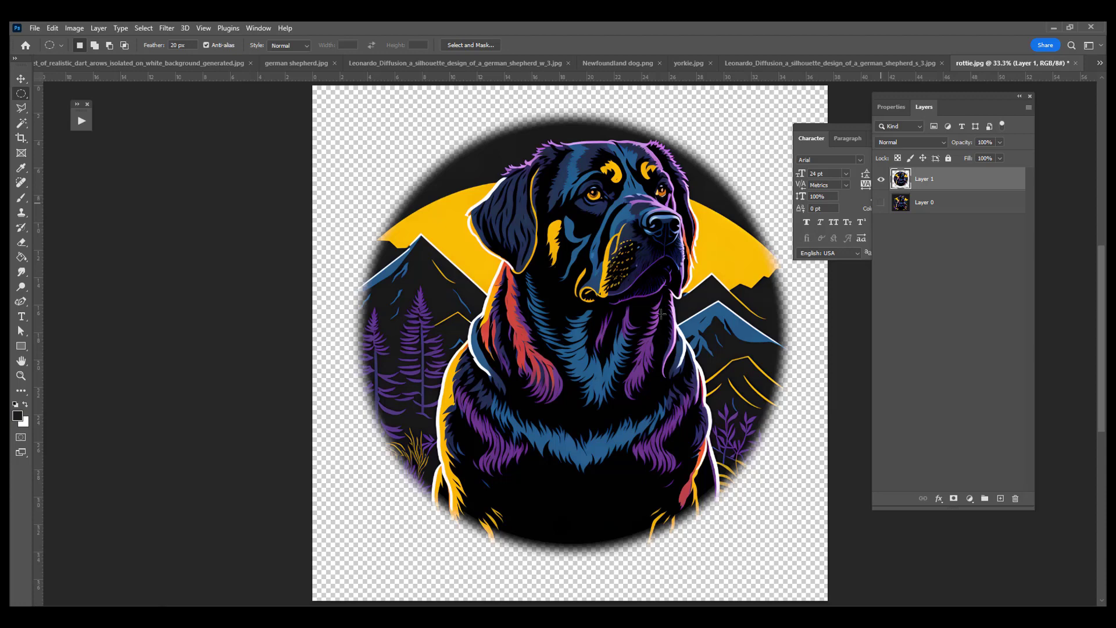
- Quick-export the circular Rottweiler cut-out as rottie.png to the Desktop
click(35, 28)
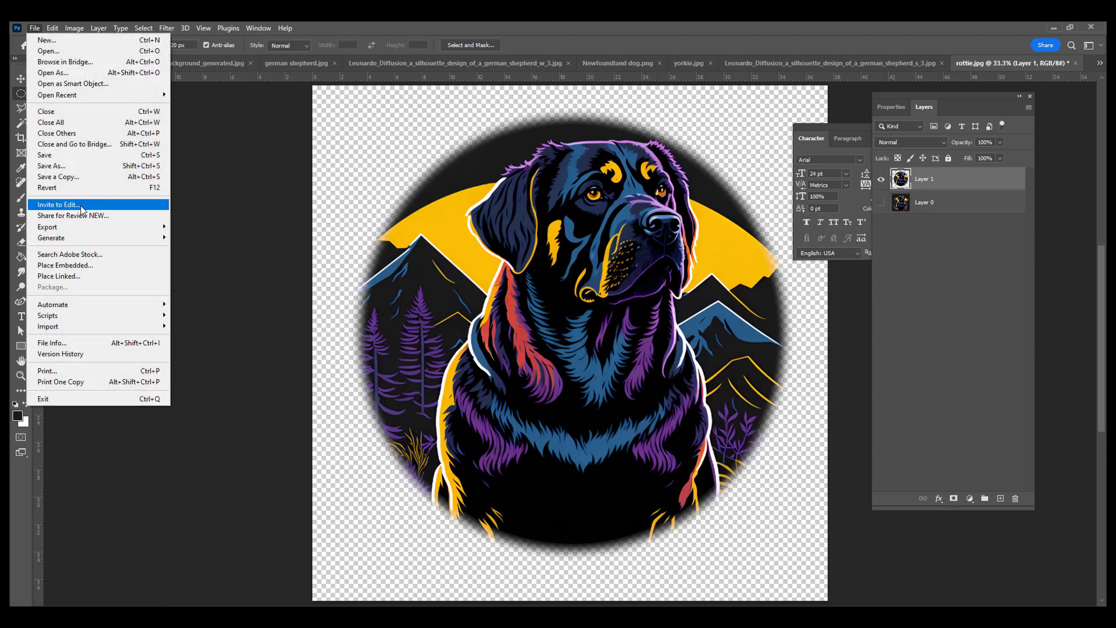
mouse_move(87, 226)
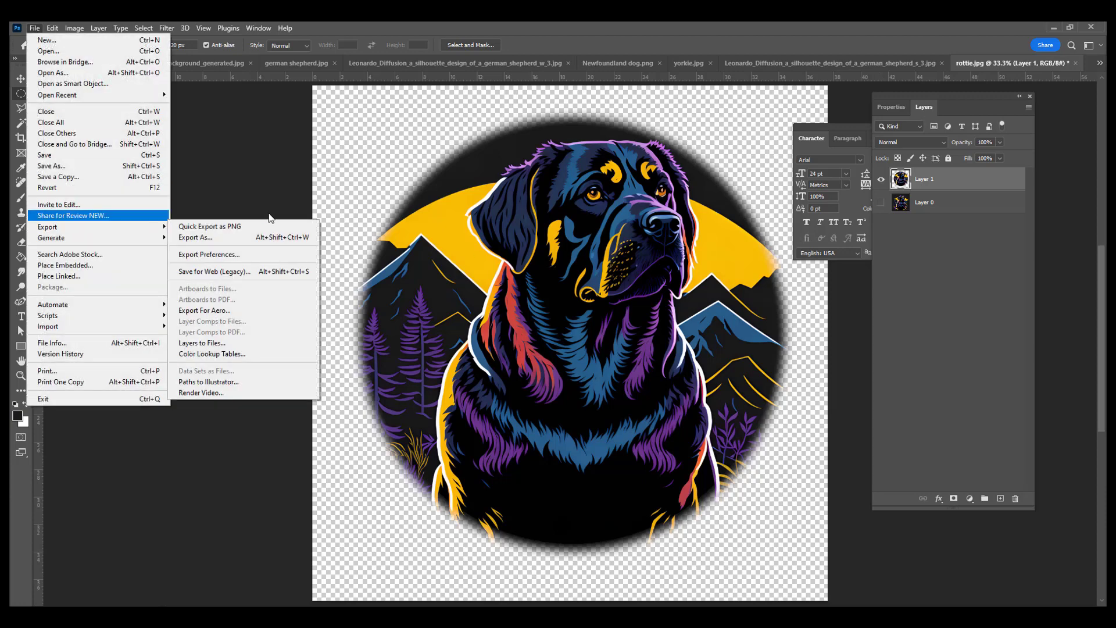
click(210, 227)
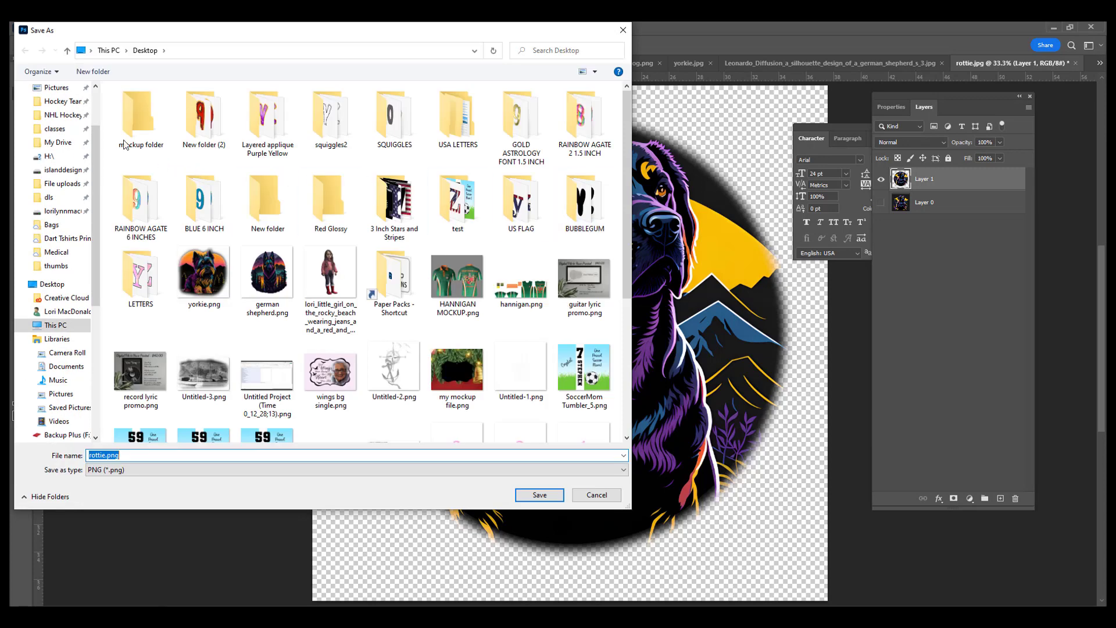
click(59, 285)
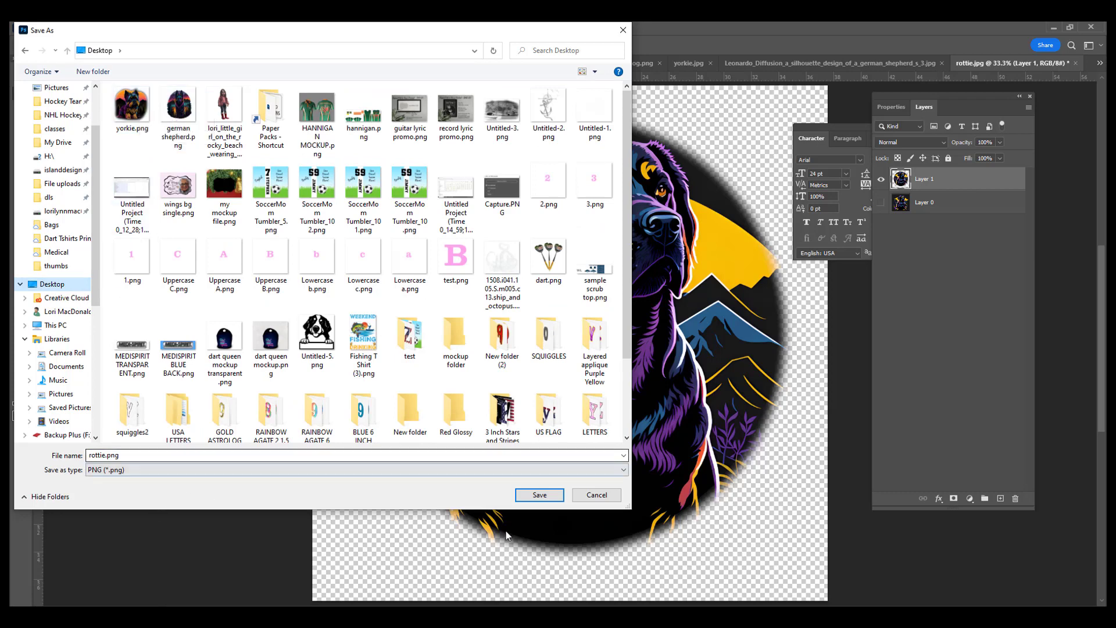
click(540, 495)
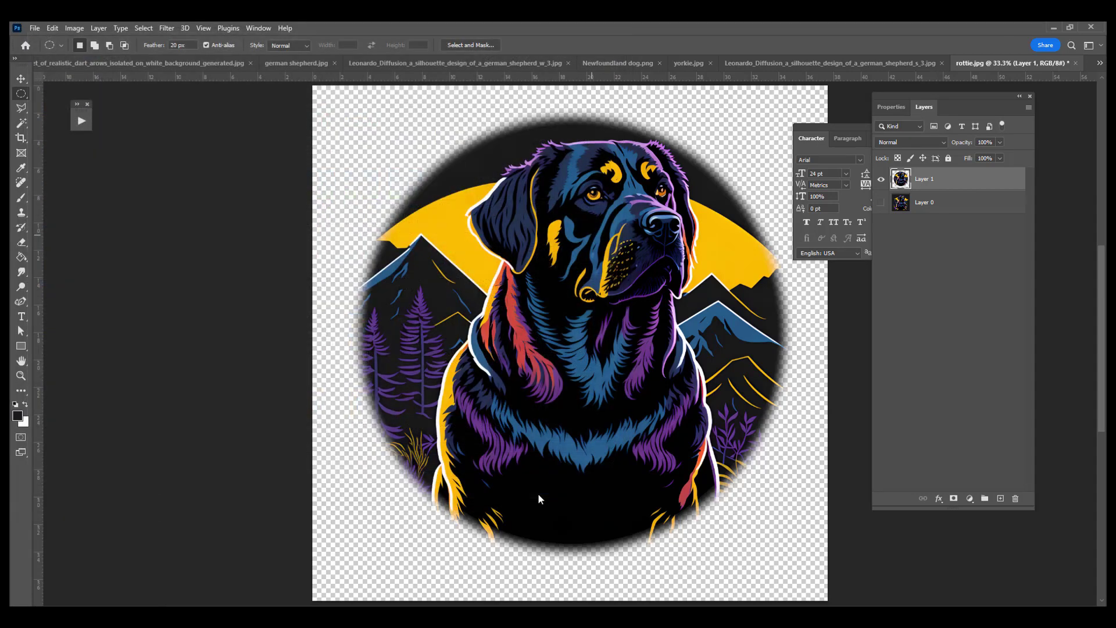